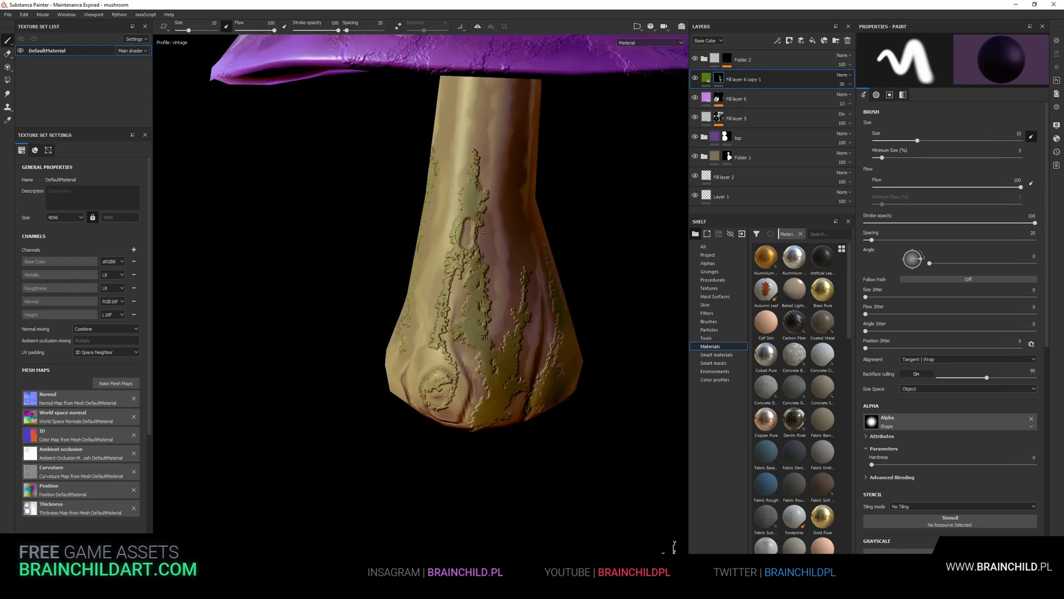
Switch the brush alpha to Shape Bell.
left_click(931, 421)
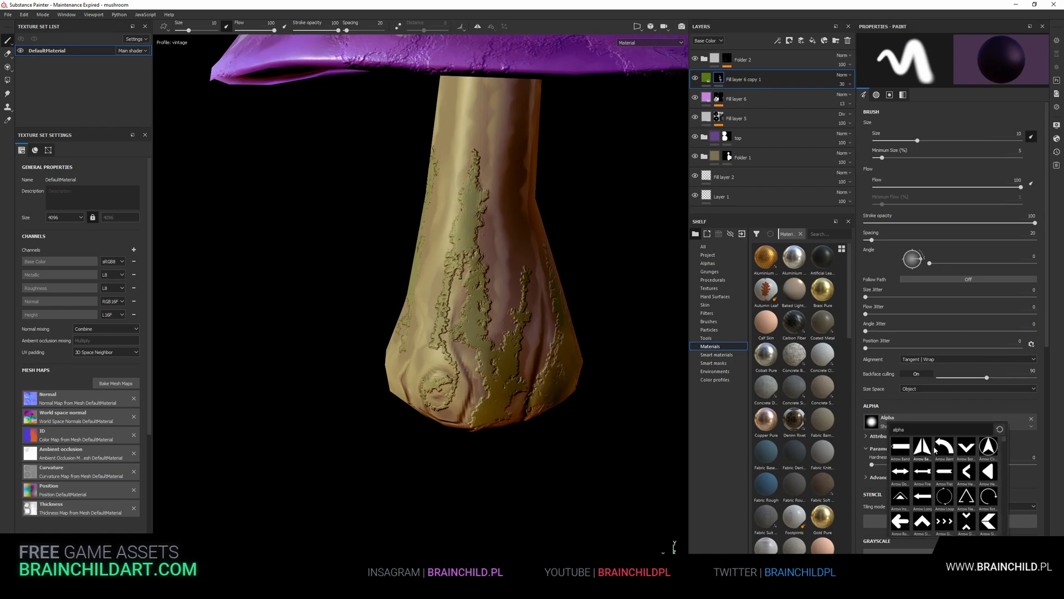
scroll(963, 483, "down", 5)
scroll(983, 492, "down", 3)
mouse_move(985, 506)
scroll(985, 506, "down", 10)
scroll(985, 506, "down", 10)
scroll(982, 509, "down", 2)
scroll(948, 512, "down", 5)
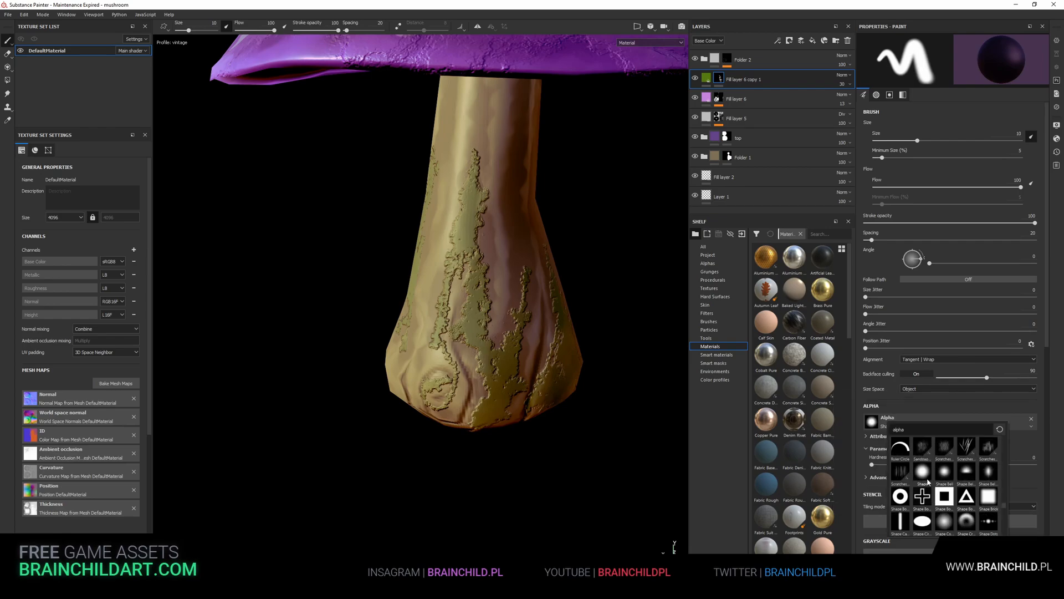
left_click(942, 473)
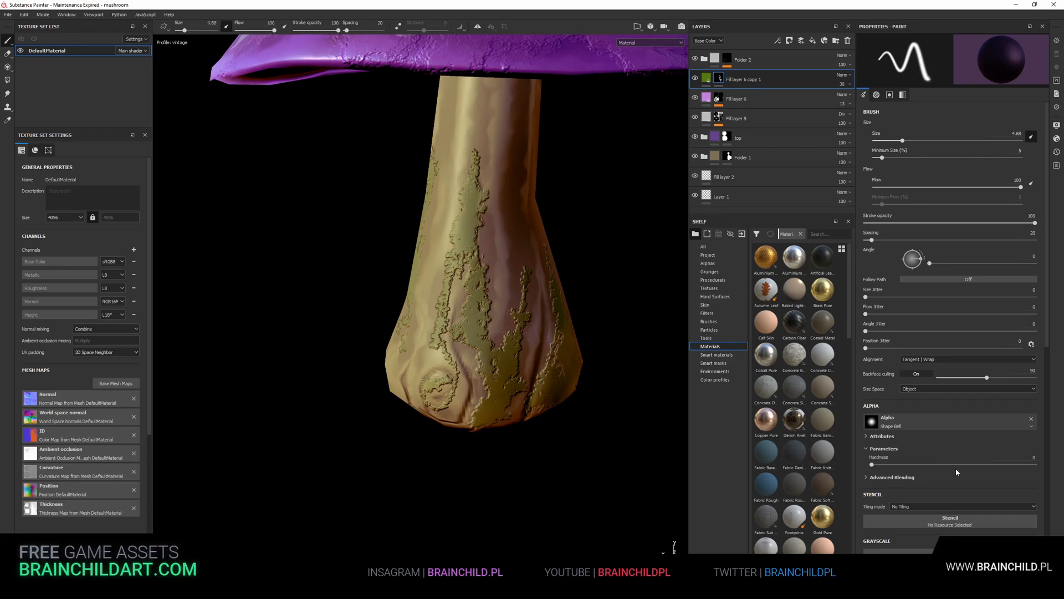
Set the brush's size jitter to 45, flow jitter to 91, angle jitter to 46 and position jitter to 16.
scroll(956, 472, "down", 4)
scroll(900, 333, "up", 3)
left_click_drag(866, 273, 941, 273)
scroll(907, 328, "up", 1)
left_click_drag(865, 314, 940, 314)
left_click_drag(865, 331, 955, 331)
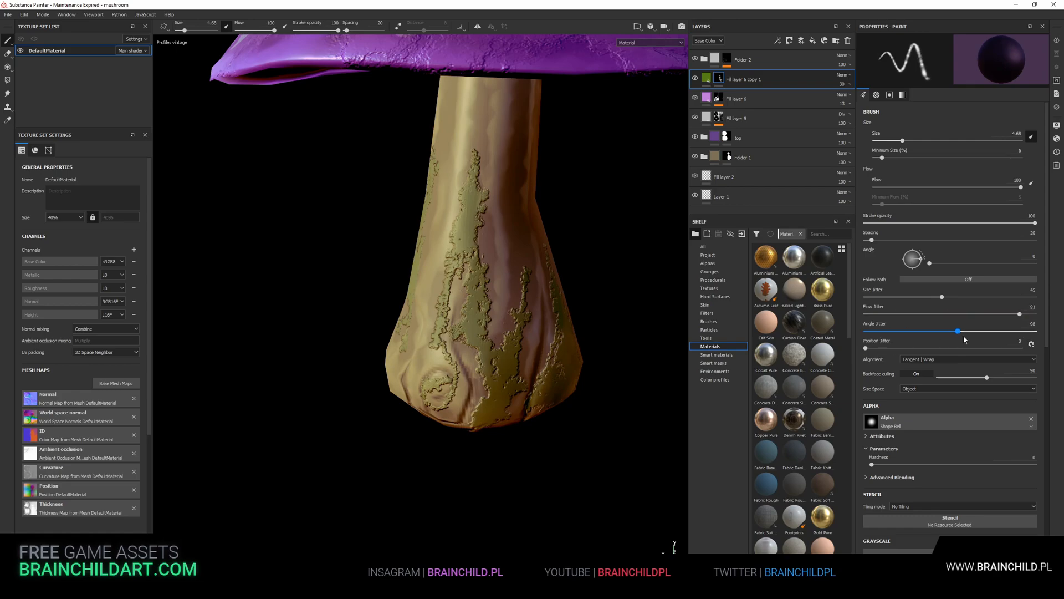
left_click_drag(865, 348, 903, 348)
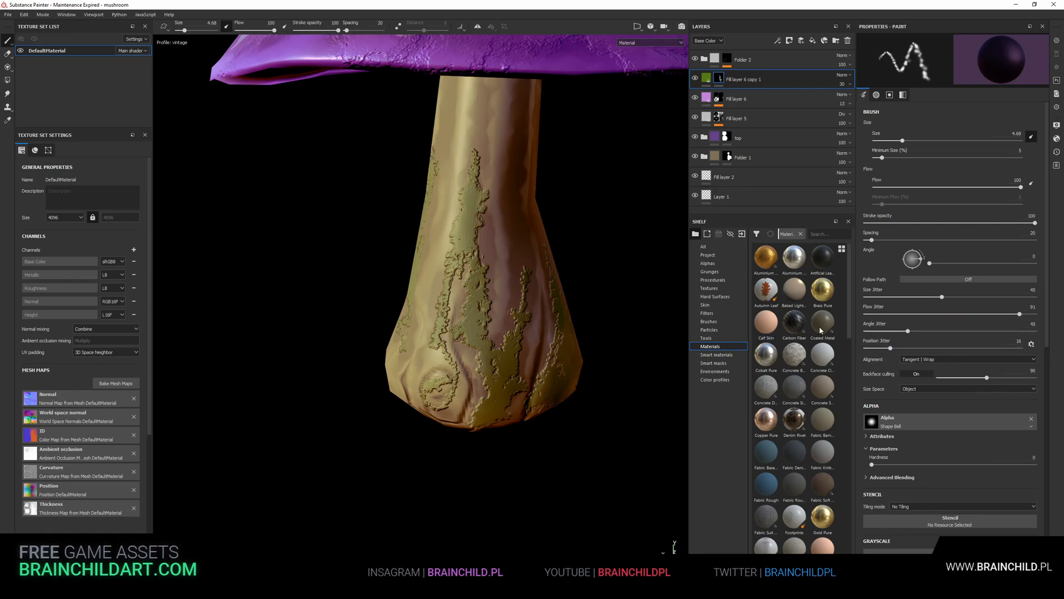
Undo a test stroke on the stem and enlarge the brush to 19.09.
mouse_move(487, 264)
left_mouse_down()
mouse_move(467, 296)
mouse_move(498, 281)
left_mouse_up()
key("ctrl+z")
mouse_move(603, 247)
left_mouse_down("alt")
mouse_move(591, 299)
mouse_move(610, 282)
left_mouse_up("alt")
key("bracketright")
key("bracketright")
key("bracketright")
key("bracketright")
key("bracketright")
key("bracketright")
key("bracketright")
key("bracketright")
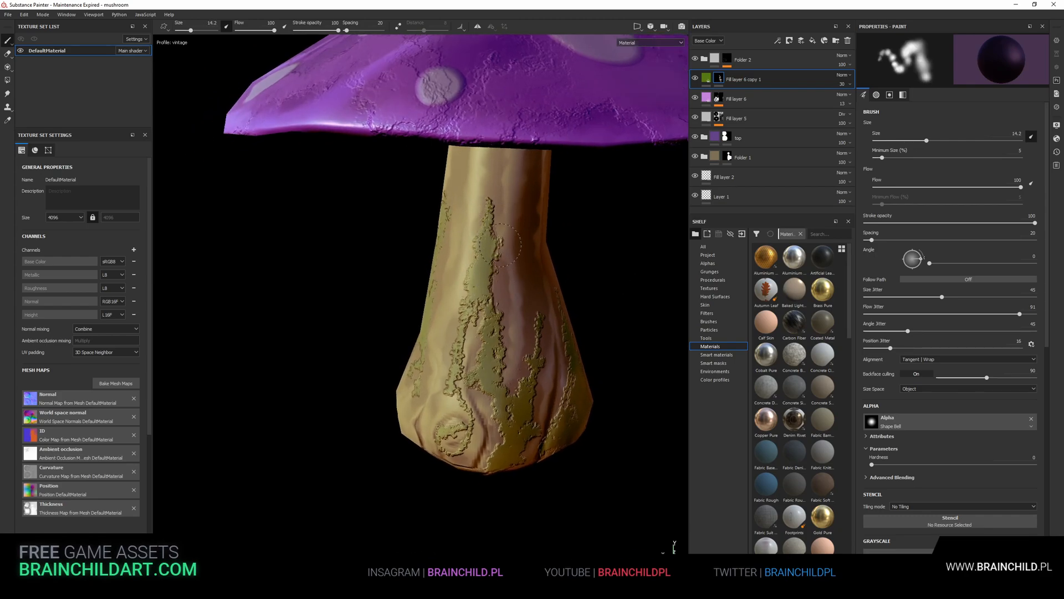
key("bracketright")
key("bracketright")
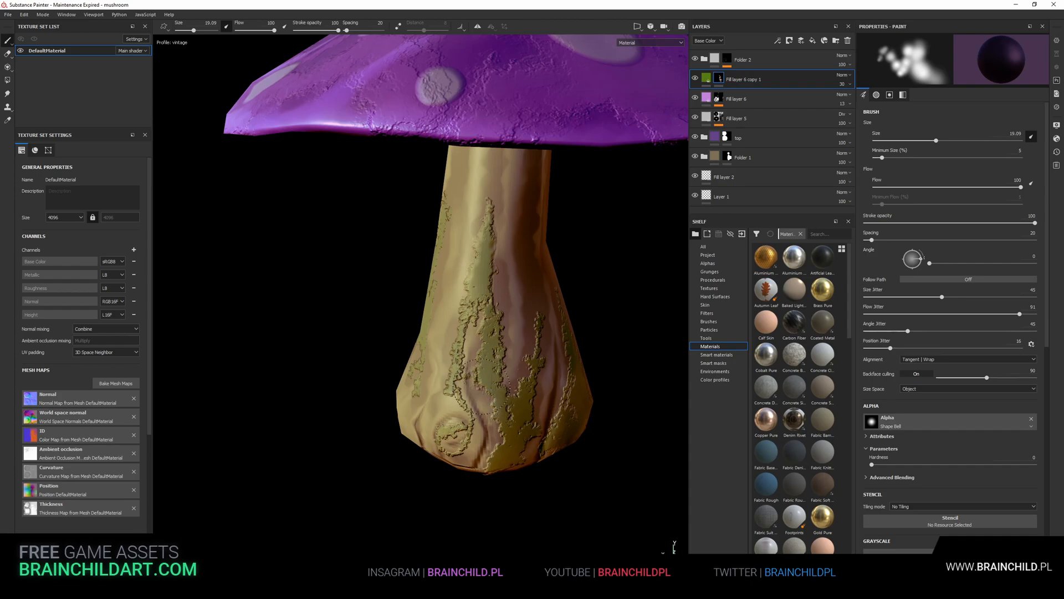
Set the brush spacing to 38 and the brush size to 56.77.
left_click(879, 240)
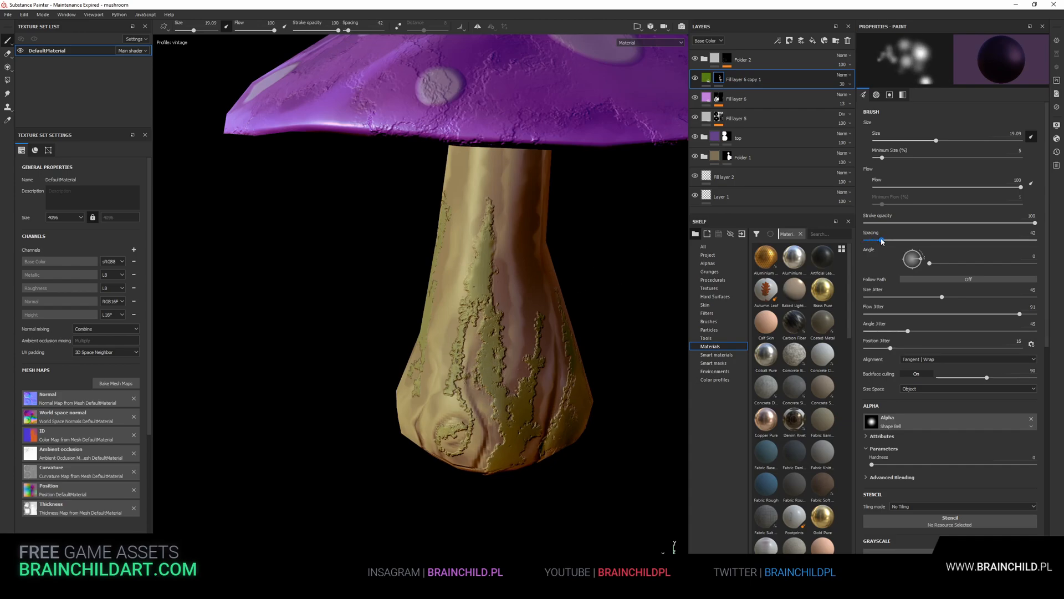
left_click(996, 141)
key("bracketleft")
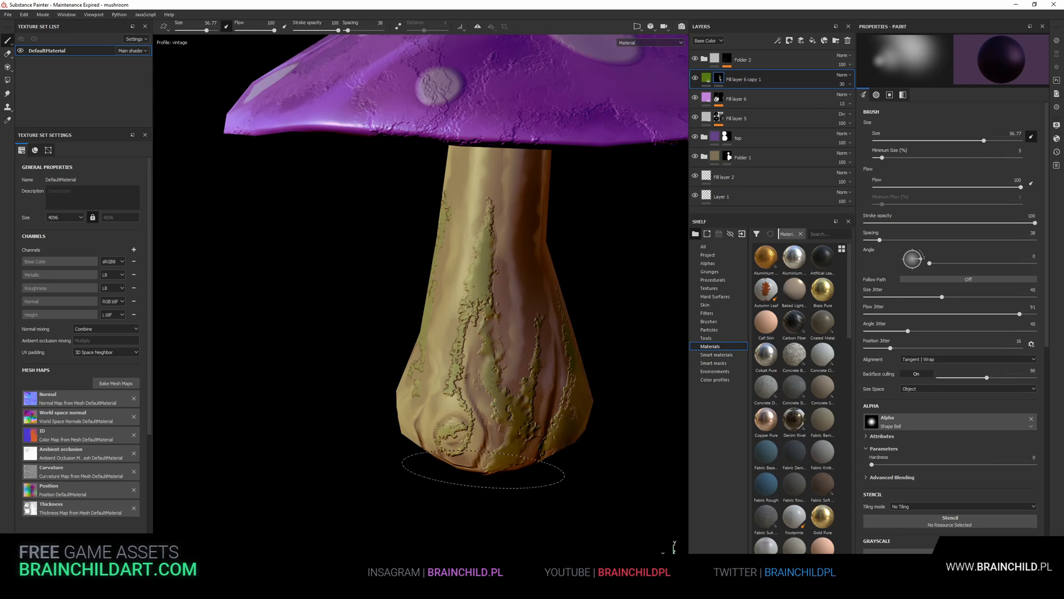
Reduce the brush size to 32.92 and paint the Fill layer 6 copy 1 mask from the stem's knot upward to soften the moss.
scroll(471, 304, "down", 5)
scroll(438, 355, "up", 4)
mouse_move(471, 310)
left_mouse_down("alt")
mouse_move(429, 355)
mouse_move(477, 271)
mouse_move(489, 328)
mouse_move(453, 297)
left_mouse_up("alt")
right_click_drag(453, 297, 435, 297, "ctrl")
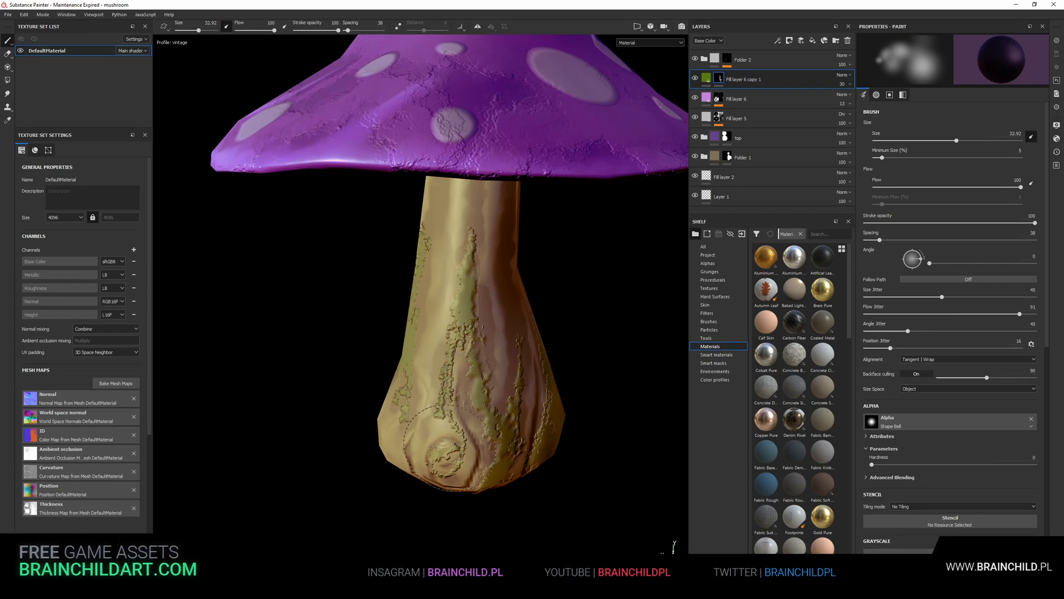
mouse_move(449, 411)
left_mouse_down()
mouse_move(442, 371)
mouse_move(455, 335)
left_mouse_up()
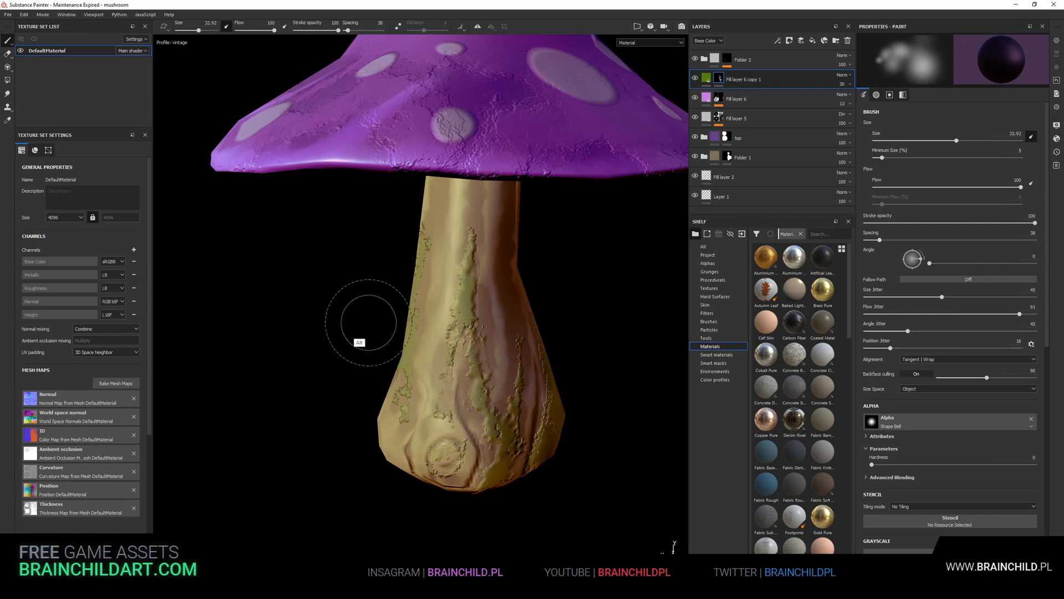
Paint the Fill layer 6 copy 1 mask on the other sides of the stem to break up the green moss patches.
left_click_drag(368, 342, 427, 345, "alt")
mouse_move(325, 367)
left_mouse_down("alt")
mouse_move(368, 368)
mouse_move(415, 426)
mouse_move(406, 288)
mouse_move(387, 305)
left_mouse_up("alt")
left_click_drag(370, 370, 377, 347, "alt")
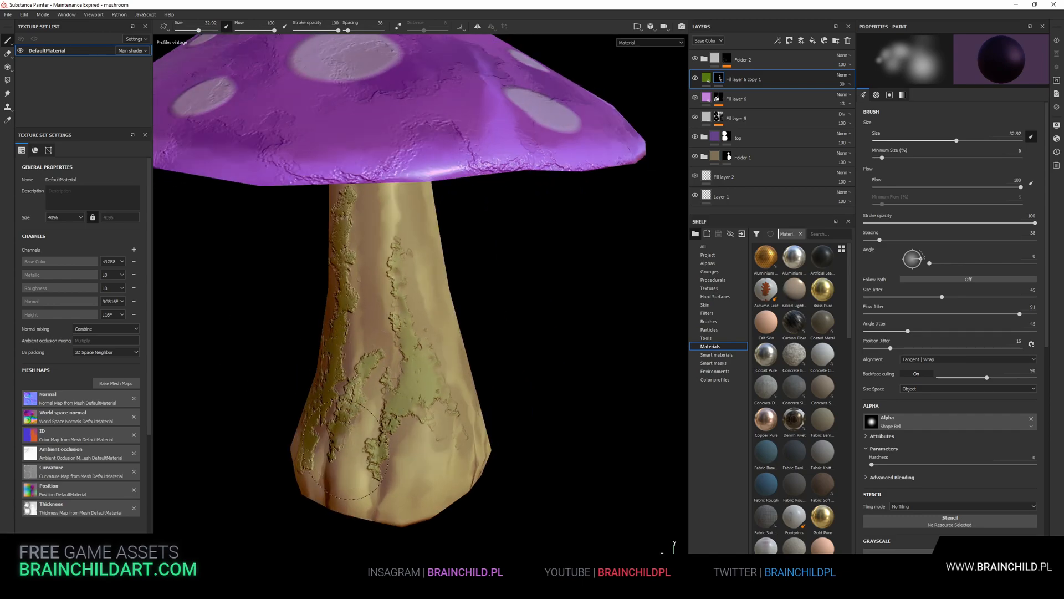
left_click_drag(349, 399, 391, 449)
left_click_drag(278, 363, 324, 379, "alt")
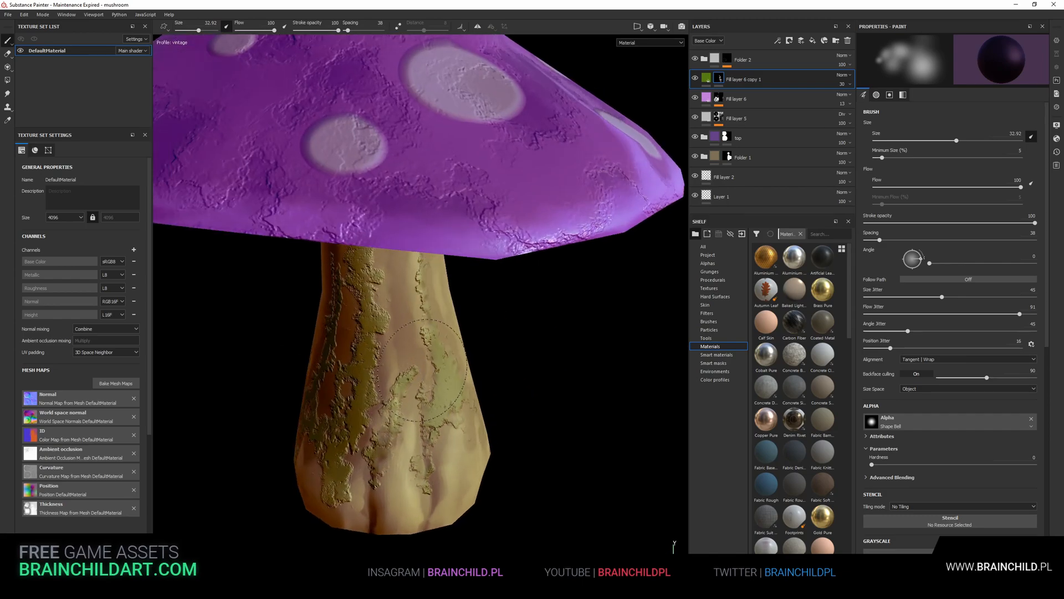
mouse_move(420, 430)
left_mouse_down()
mouse_move(438, 488)
mouse_move(389, 468)
left_mouse_up()
mouse_move(371, 330)
left_mouse_down()
mouse_move(366, 352)
mouse_move(370, 328)
left_mouse_up()
mouse_move(372, 266)
left_mouse_down("alt")
mouse_move(375, 335)
mouse_move(348, 346)
left_mouse_up("alt")
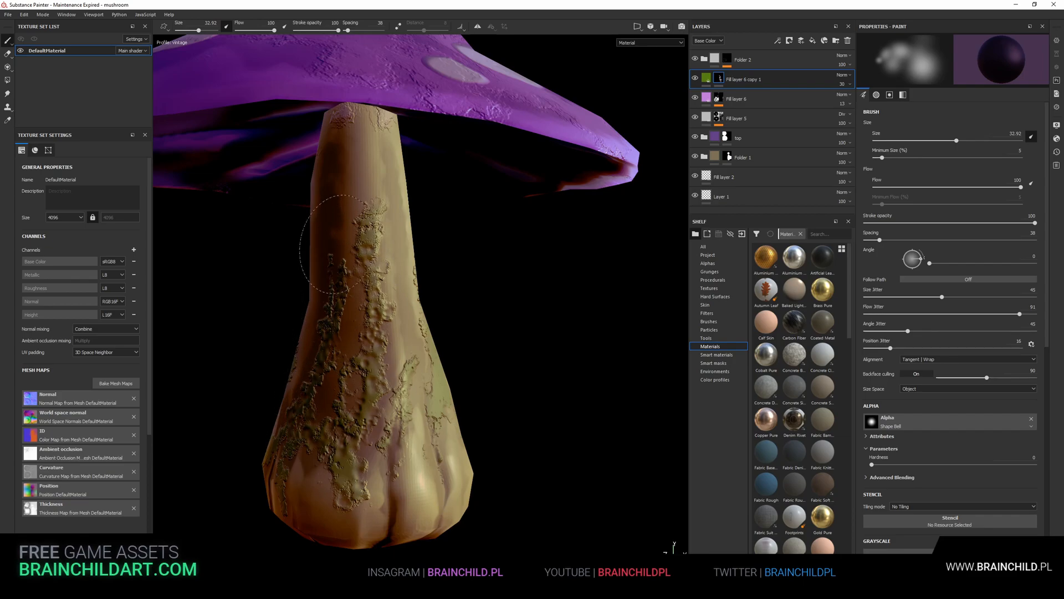
Lower the stroke opacity to 24 and brush lightly over the moss near the stem's base on its shaded side.
right_click_drag(557, 481, 438, 362, "alt")
mouse_move(438, 362)
left_mouse_down("alt")
mouse_move(388, 333)
mouse_move(530, 238)
mouse_move(480, 308)
mouse_move(507, 296)
left_mouse_up("alt")
right_click_drag(507, 296, 519, 316, "alt")
middle_click_drag(520, 316, 569, 290, "alt")
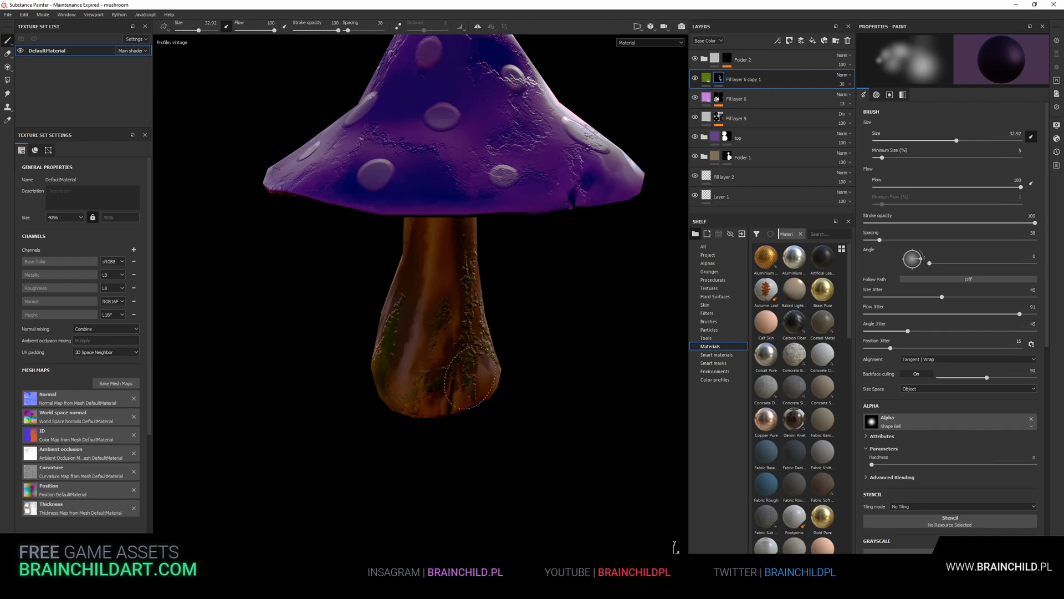
left_click_drag(468, 337, 391, 364, "alt")
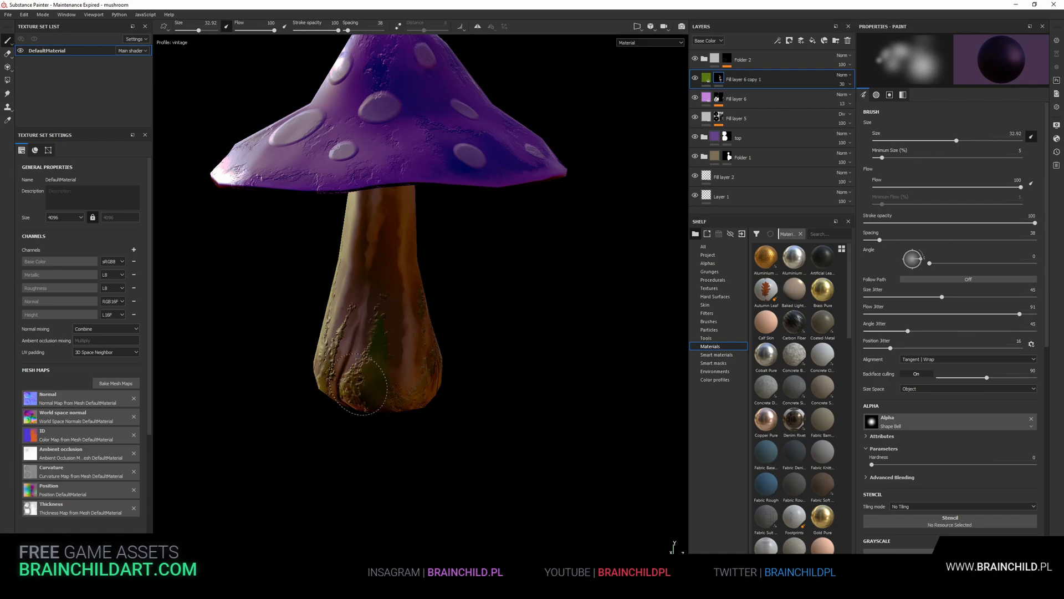
left_click_drag(923, 223, 905, 223)
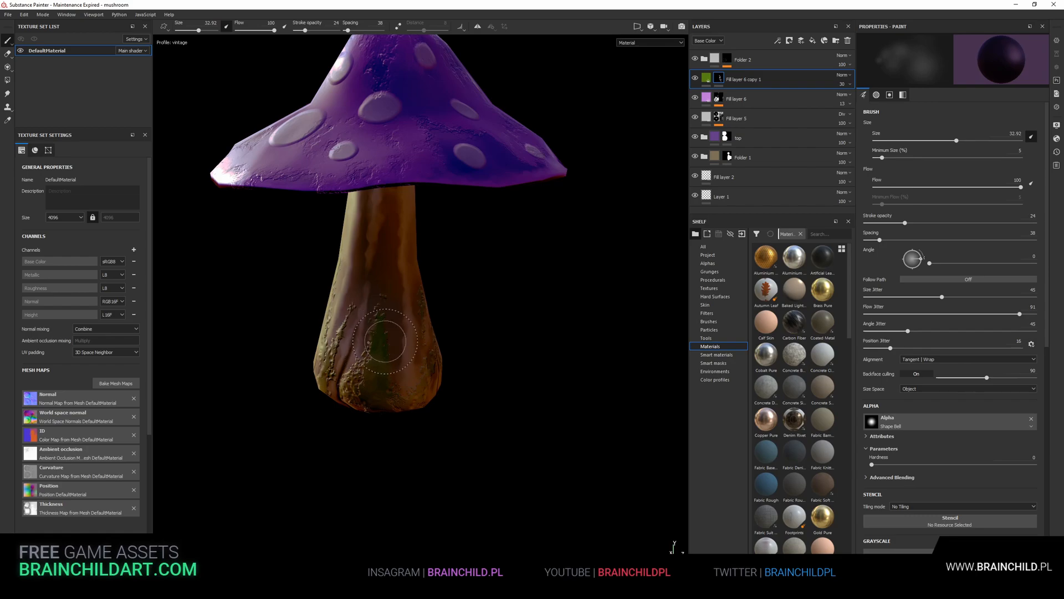
mouse_move(387, 400)
left_mouse_down("alt")
mouse_move(430, 331)
mouse_move(360, 431)
left_mouse_up("alt")
Raise the stroke opacity to 41 and blend the moss around the lower stem.
left_click_drag(906, 223, 934, 223)
left_click_drag(494, 316, 339, 395, "alt")
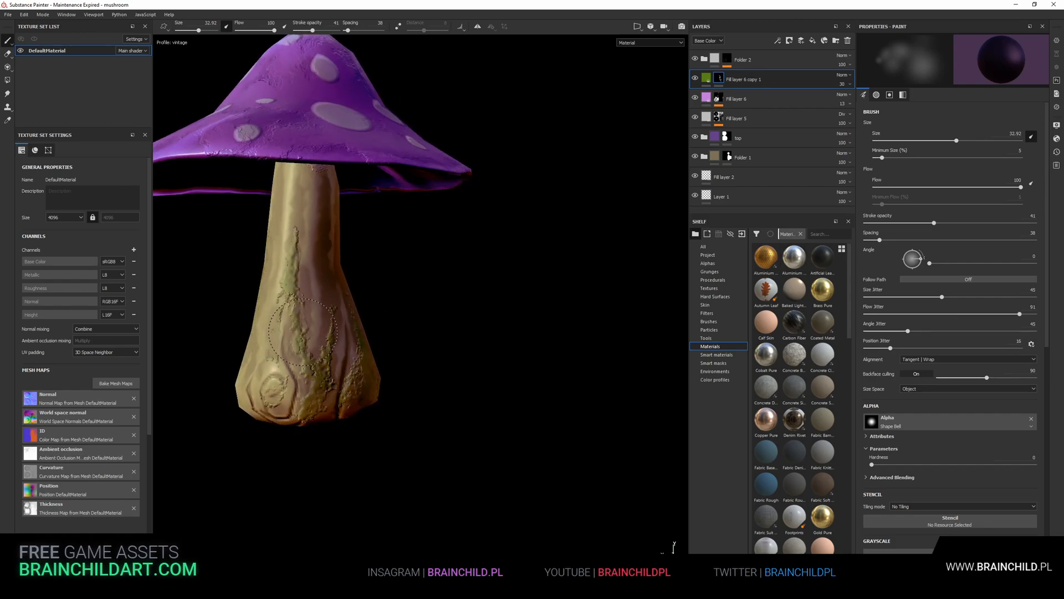
left_click_drag(349, 410, 340, 404, "alt")
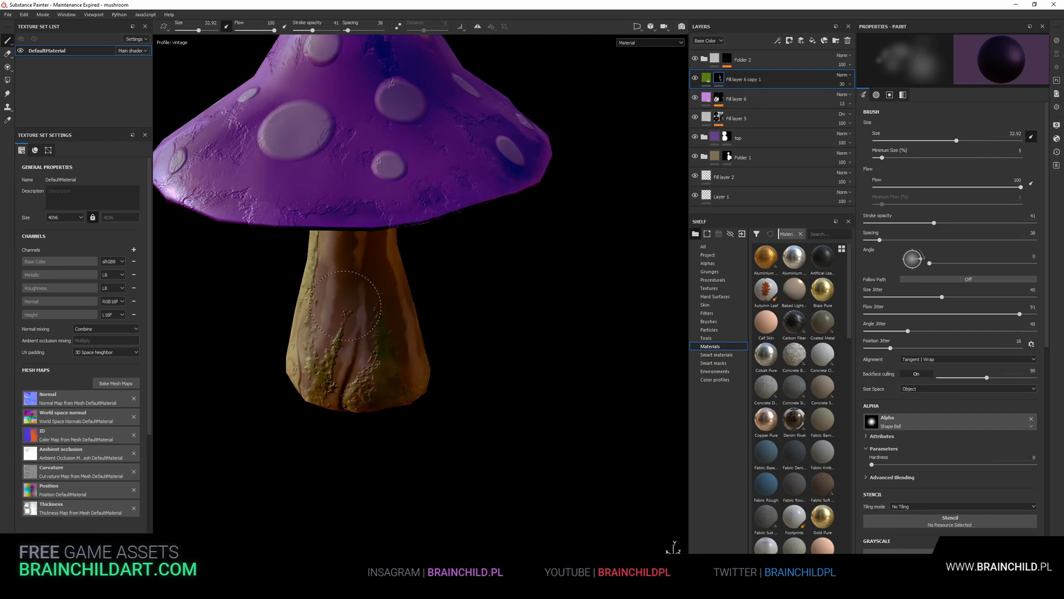
left_click_drag(366, 306, 412, 327, "alt")
left_click_drag(363, 253, 367, 370, "alt")
mouse_move(374, 221)
left_mouse_down("alt")
mouse_move(538, 319)
mouse_move(354, 314)
mouse_move(259, 347)
mouse_move(336, 378)
left_mouse_up("alt")
Examine the moss on the whole mushroom from several sides.
scroll(354, 314, "down", 5)
scroll(433, 317, "up", 4)
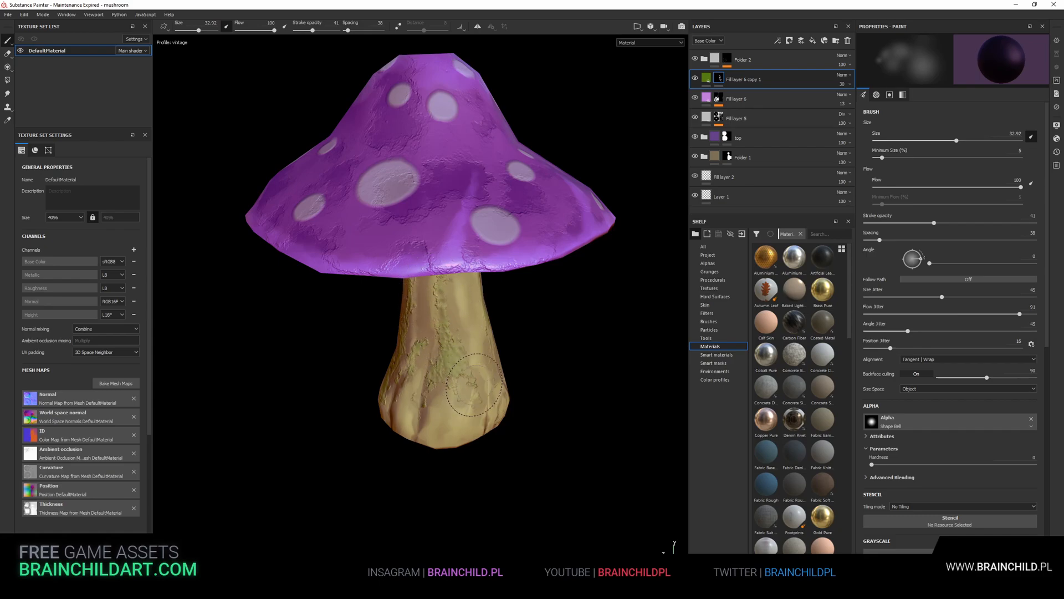
scroll(474, 384, "down", 3)
right_click_drag(474, 384, 587, 363, "shift")
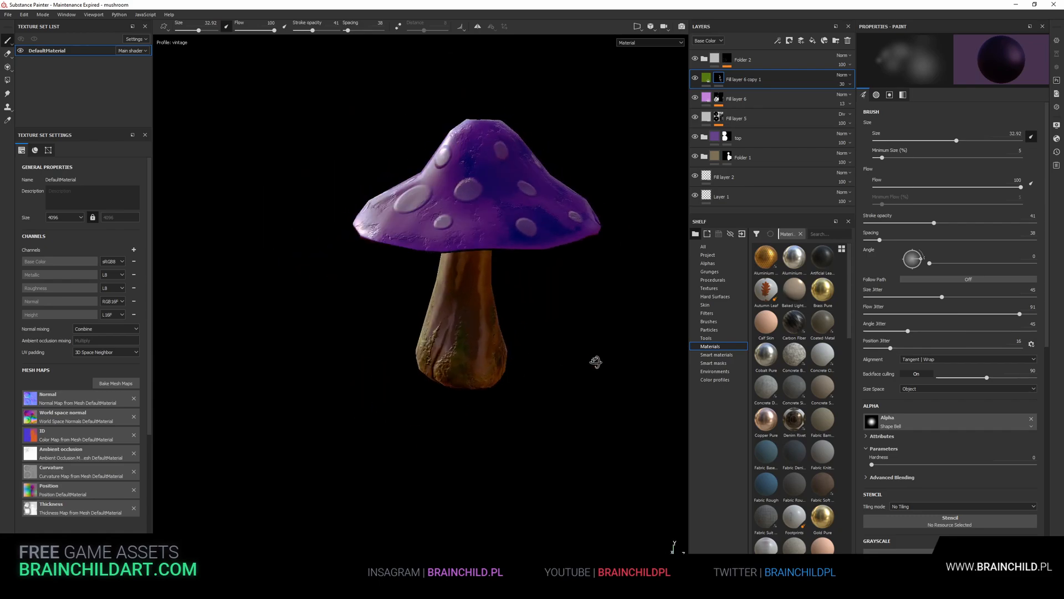
left_click_drag(588, 362, 541, 377, "alt")
scroll(573, 338, "down", 3)
left_click_drag(573, 338, 350, 327, "alt")
right_click_drag(350, 327, 394, 335, "shift")
left_click_drag(405, 338, 475, 360, "alt")
scroll(498, 348, "up", 5)
Set the brush size to 26.43 and touch up the moss on the stem's front and shaded side.
mouse_move(514, 284)
right_mouse_down("ctrl")
mouse_move(504, 287)
mouse_move(509, 265)
right_mouse_up("ctrl")
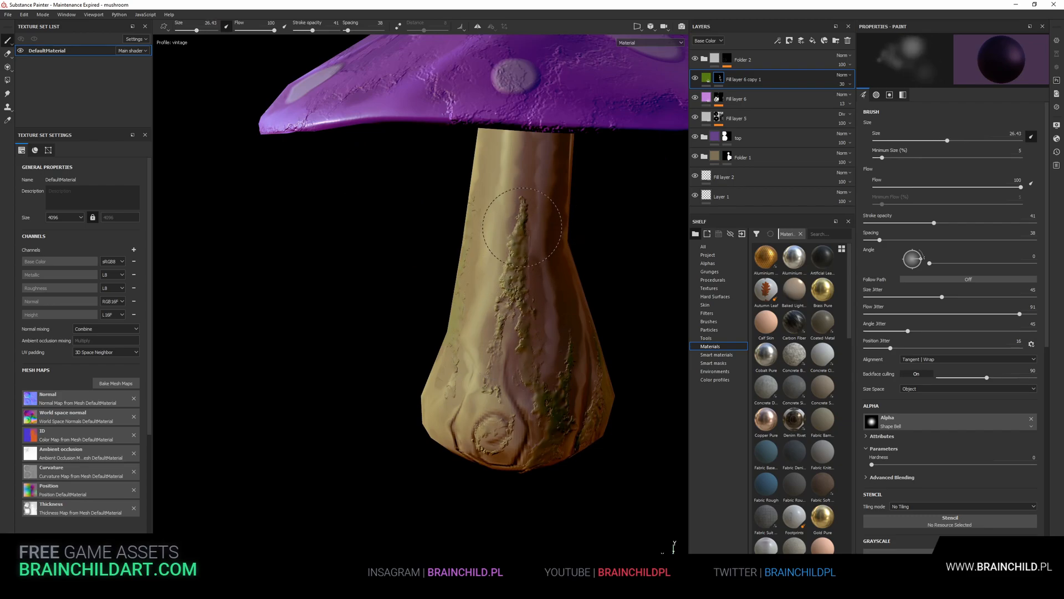
scroll(529, 328, "down", 10)
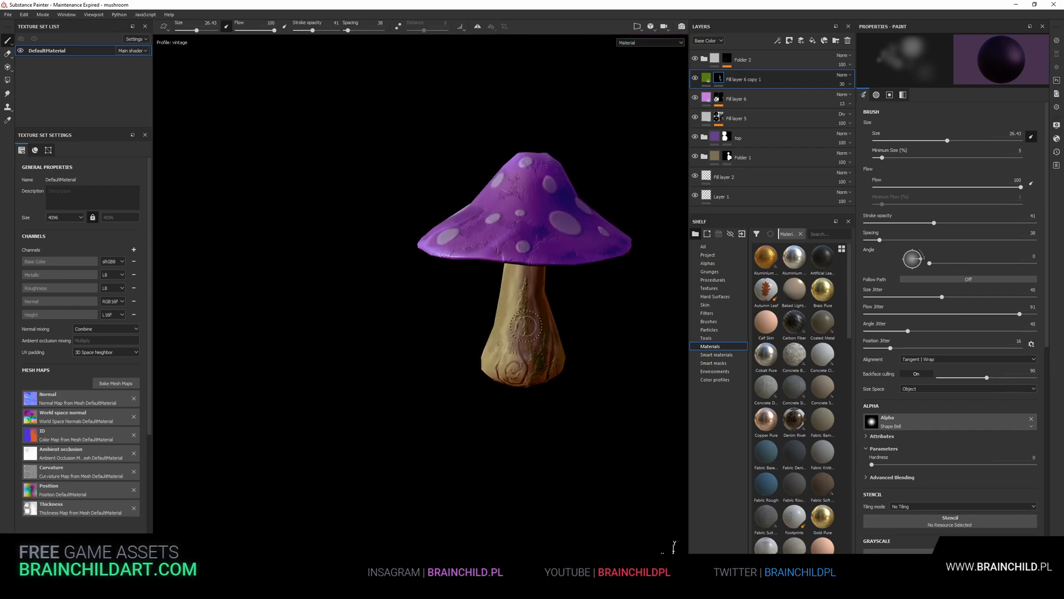
left_click_drag(565, 387, 483, 355, "alt")
scroll(483, 355, "up", 10)
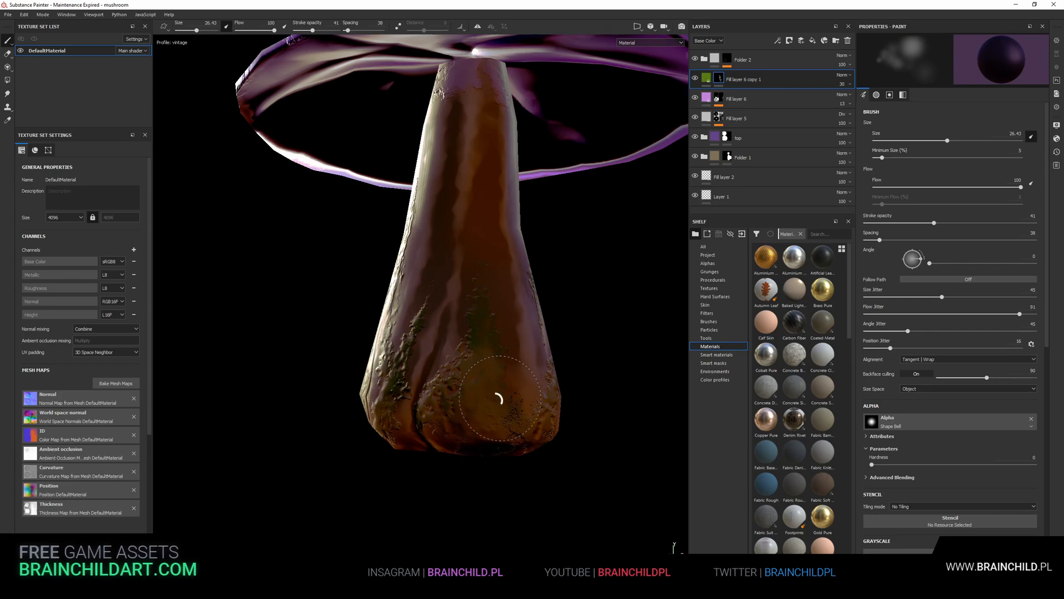
Inspect the mushroom's stem and cap from around and above to judge the painted moss.
left_click_drag(505, 382, 279, 378, "alt")
scroll(623, 381, "down", 5)
left_click_drag(623, 381, 474, 398, "alt")
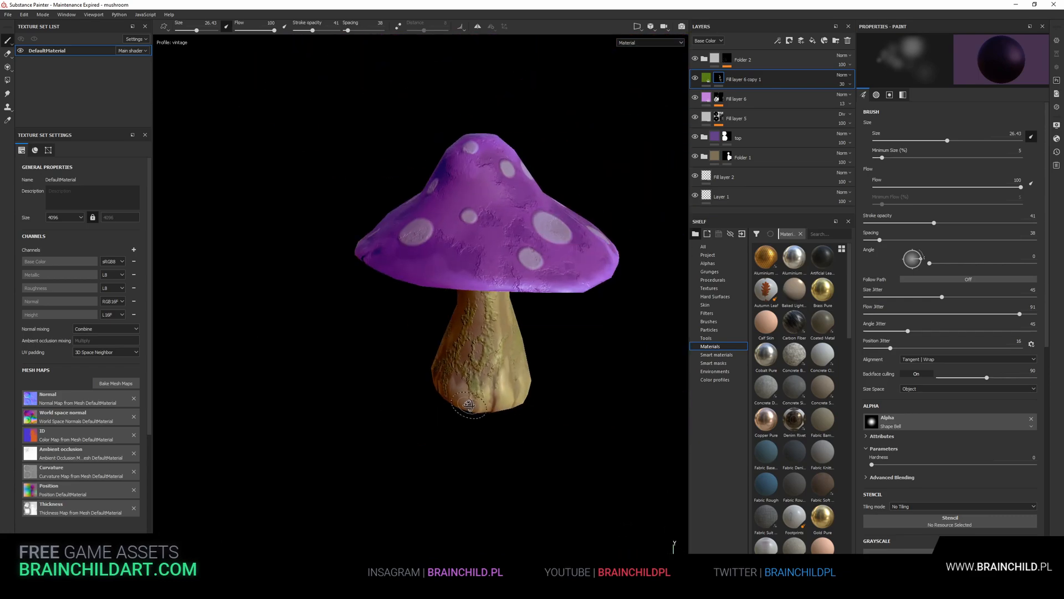
scroll(474, 397, "down", 3)
left_click_drag(574, 385, 589, 416, "alt")
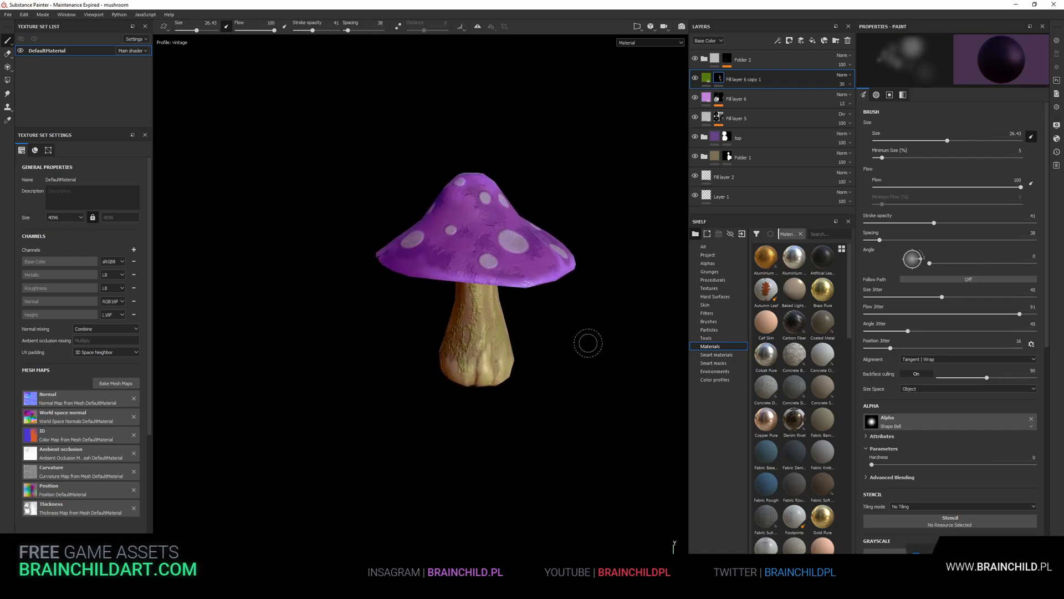
mouse_move(409, 356)
left_mouse_down("alt")
mouse_move(439, 368)
mouse_move(538, 323)
left_mouse_up("alt")
scroll(521, 299, "up", 3)
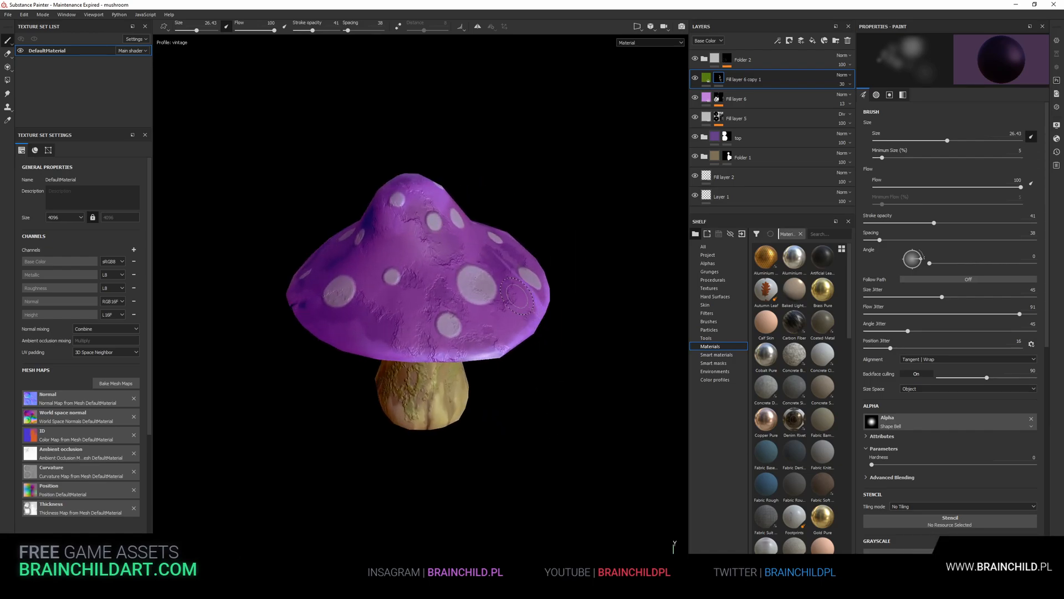
middle_click_drag(521, 297, 584, 283, "alt")
Set the black input to 0.219 and the white input to 0.738 in the Levels effect on Folder 2's mask.
left_click(703, 60)
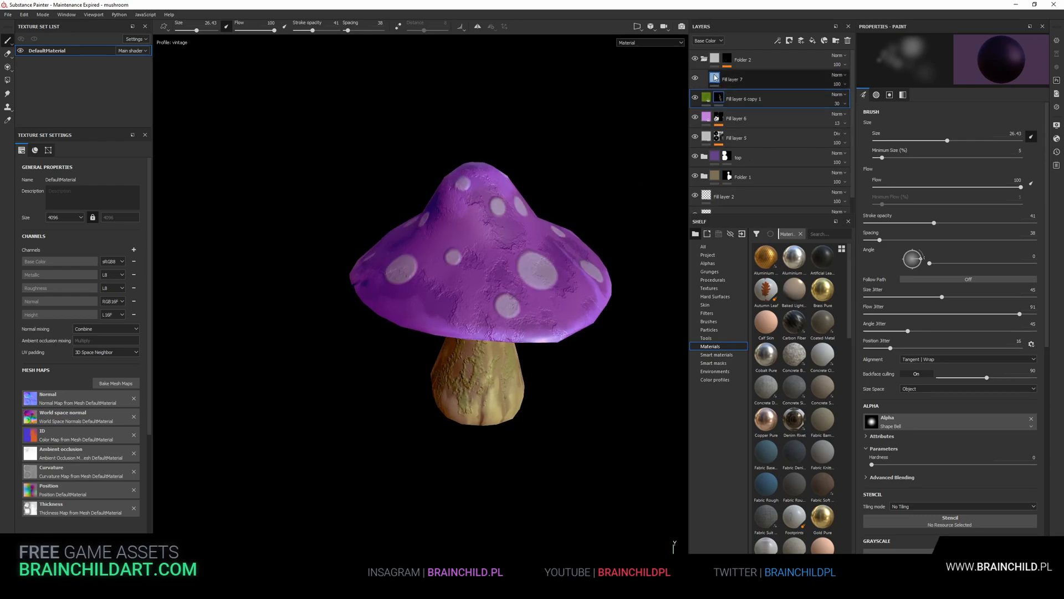
left_click(727, 58)
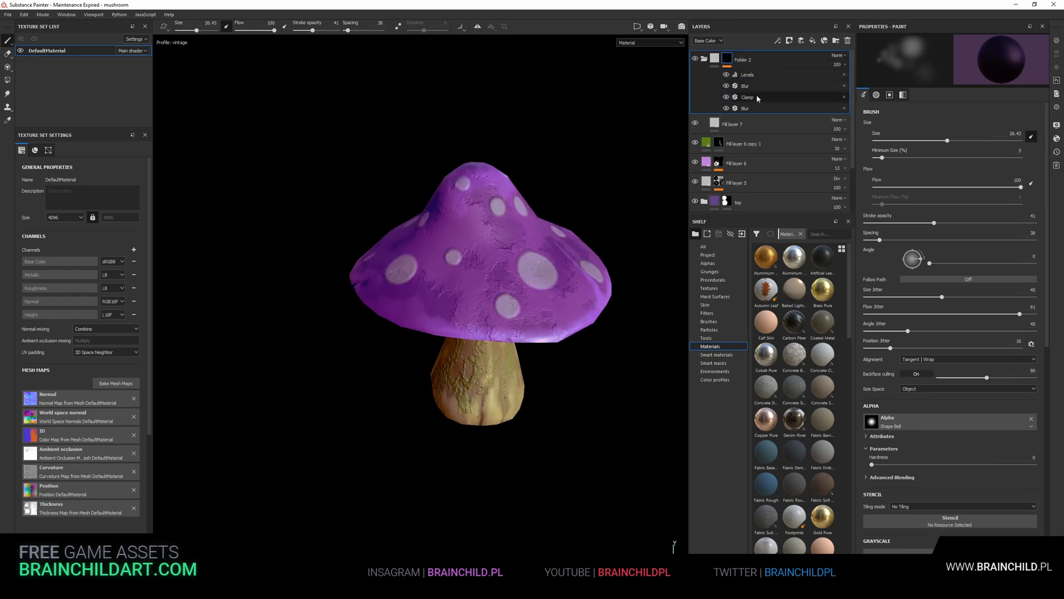
left_click(755, 74)
left_click_drag(899, 61, 906, 61)
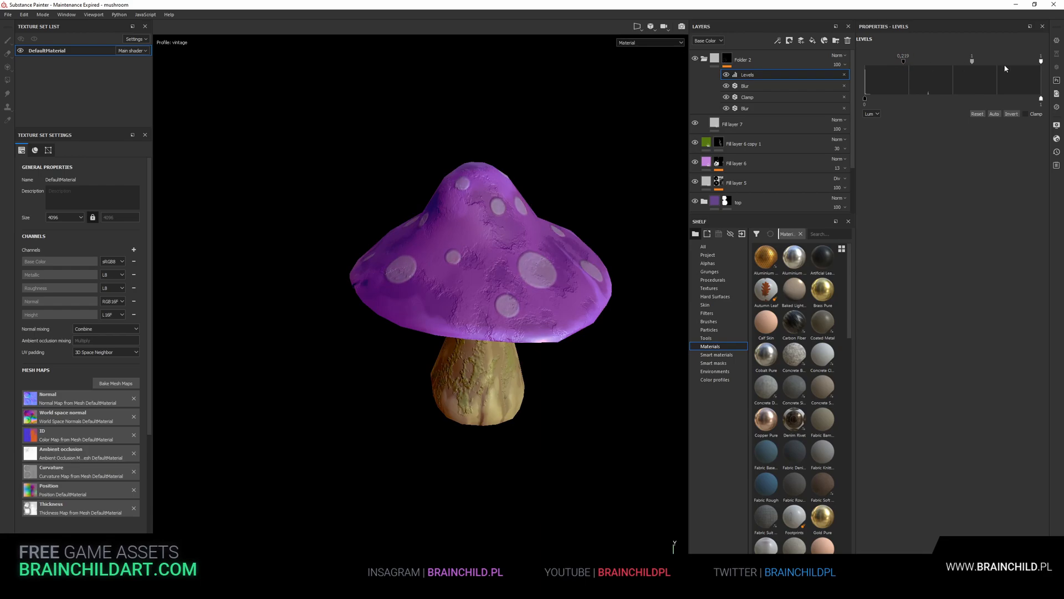
left_click_drag(1040, 61, 979, 62)
Examine the adjusted mushroom from near and far on its lit and shaded sides.
scroll(543, 194, "down", 5)
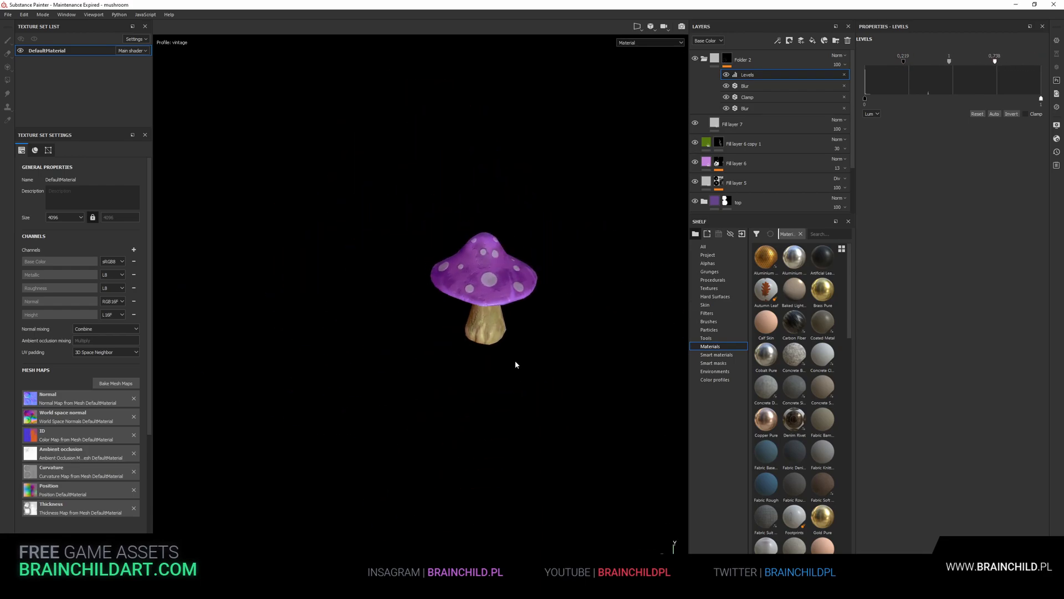
left_click_drag(516, 364, 403, 334, "alt")
right_click_drag(403, 334, 460, 327, "alt")
left_click_drag(460, 327, 404, 311, "alt")
right_click_drag(404, 311, 454, 305, "alt")
left_click_drag(455, 305, 485, 346, "alt")
middle_click_drag(486, 345, 506, 357, "alt")
left_click_drag(506, 356, 561, 363, "alt")
middle_click_drag(561, 363, 549, 363, "alt")
right_click_drag(549, 364, 546, 337, "alt")
mouse_move(546, 337)
left_mouse_down("alt")
mouse_move(564, 331)
mouse_move(532, 340)
left_mouse_up("alt")
middle_click_drag(532, 340, 561, 309, "alt")
left_click_drag(561, 308, 501, 333, "alt")
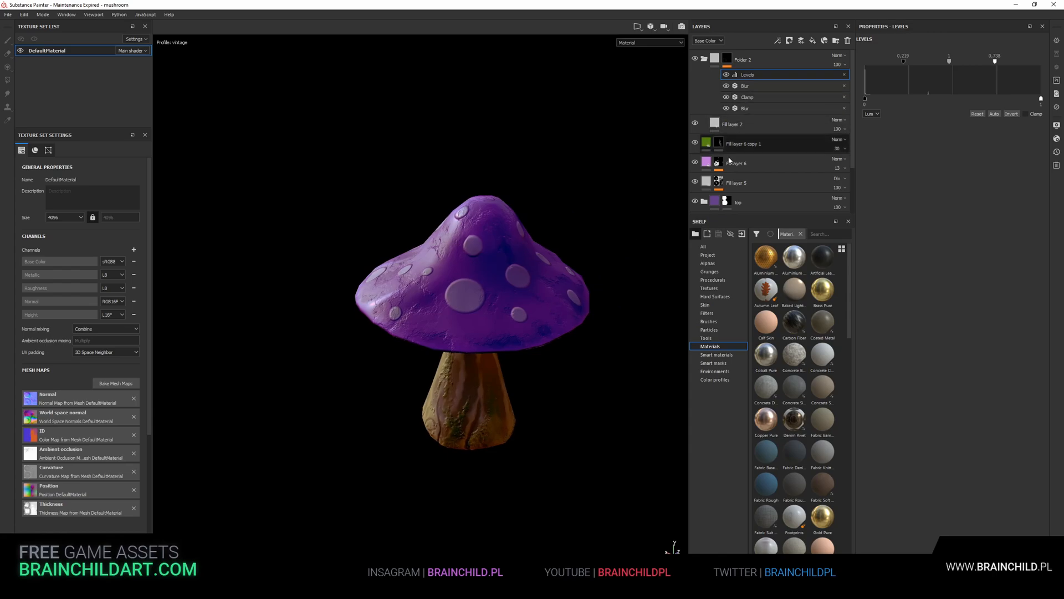
mouse_move(568, 290)
left_mouse_down("alt")
mouse_move(363, 252)
mouse_move(555, 278)
left_mouse_up("alt")
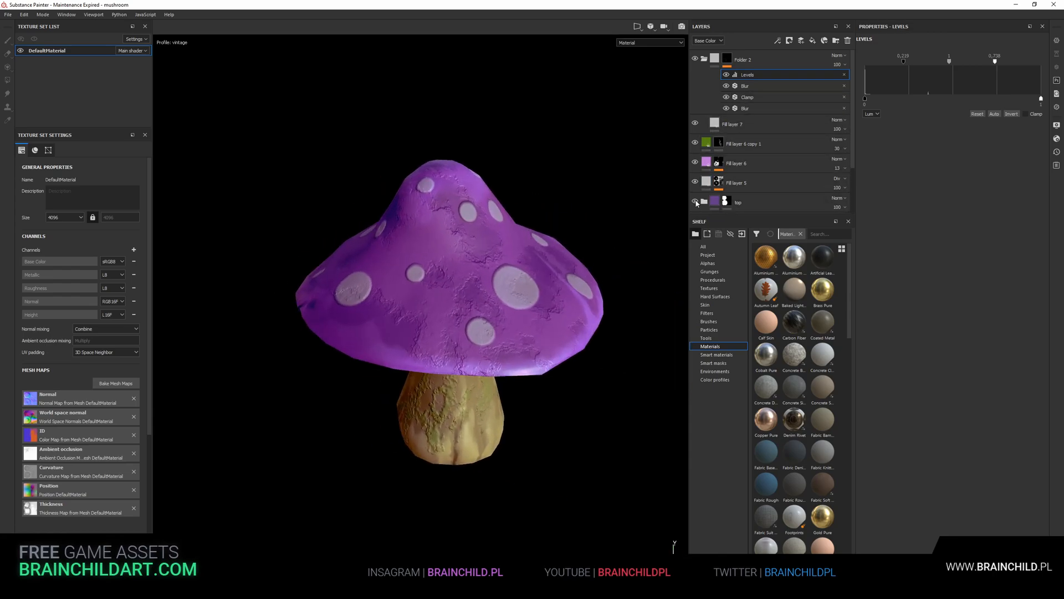
Add a fill layer with a black mask inside the top folder, above Fill layer 4.
left_click(704, 201)
scroll(732, 183, "down", 2)
right_click(761, 137)
left_click(813, 41)
right_click(715, 140)
left_click(749, 153)
Add a Position generator to the mask of Fill layer 8 in the top folder and set its Global Balance to 0.35.
right_click(727, 139)
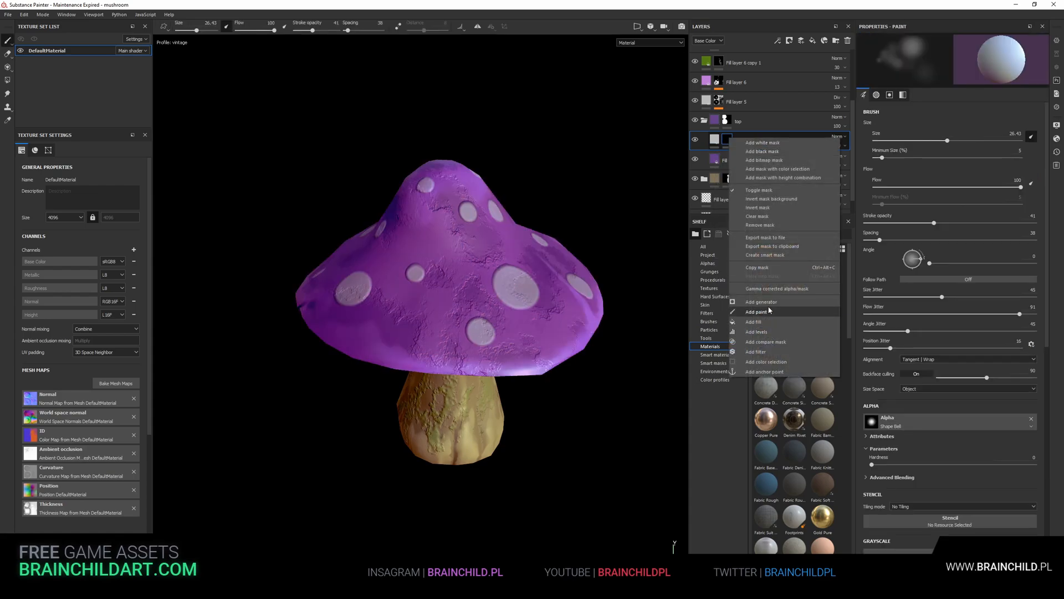
left_click(754, 311)
left_click(952, 57)
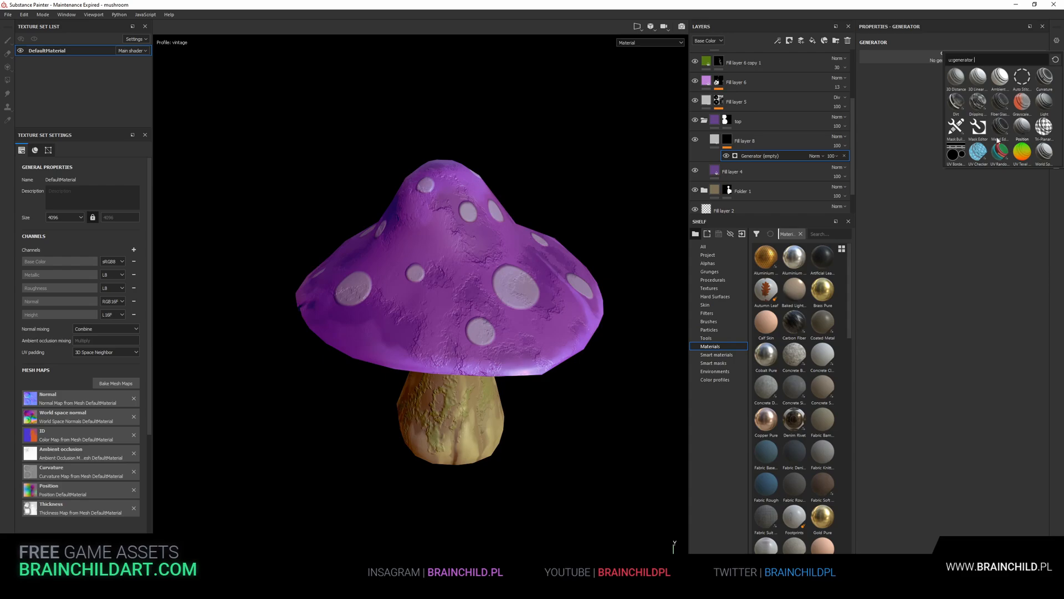
left_click(1021, 126)
left_click_drag(936, 127, 883, 130)
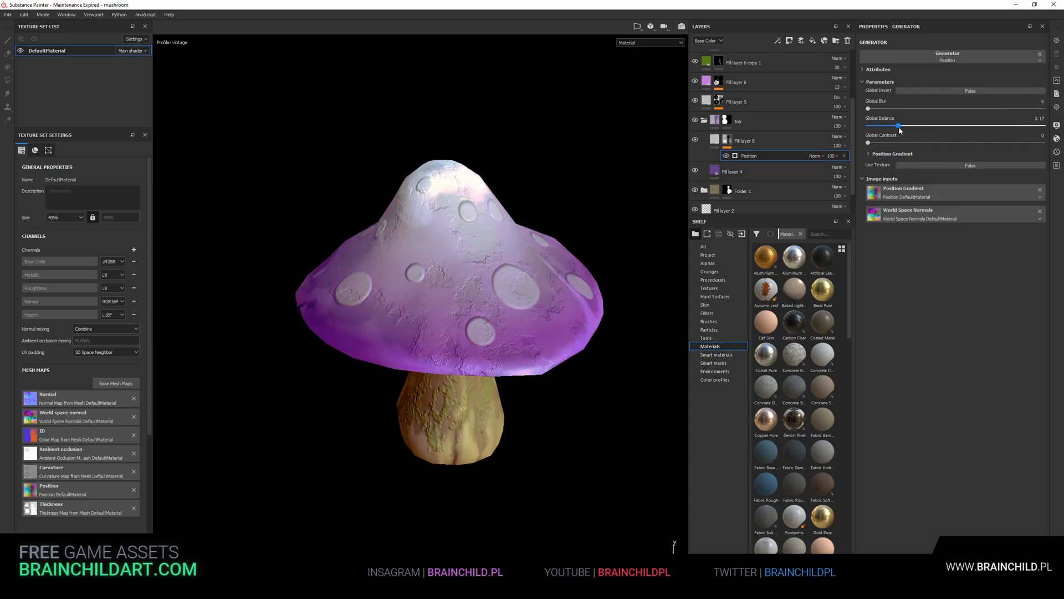
Set the base color of the cap's Fill layer 8 to a muted brownish red.
left_click(715, 140)
left_click(919, 232)
left_click(953, 267)
left_click_drag(952, 267, 949, 277)
Examine the cap's color gradient from several angles, near and far.
left_click_drag(382, 255, 345, 274, "alt")
scroll(410, 286, "down", 5)
left_click_drag(473, 259, 499, 233, "alt")
scroll(460, 302, "up", 6)
scroll(465, 301, "down", 3)
scroll(465, 301, "down", 5)
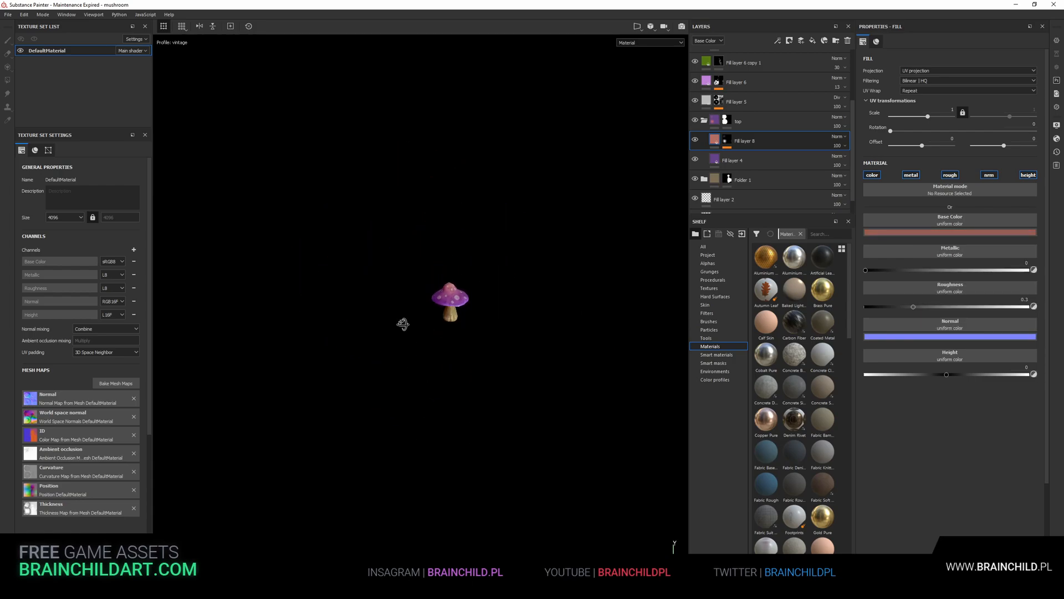
scroll(471, 323, "up", 4)
scroll(471, 323, "up", 3)
left_click_drag(472, 322, 550, 317, "alt")
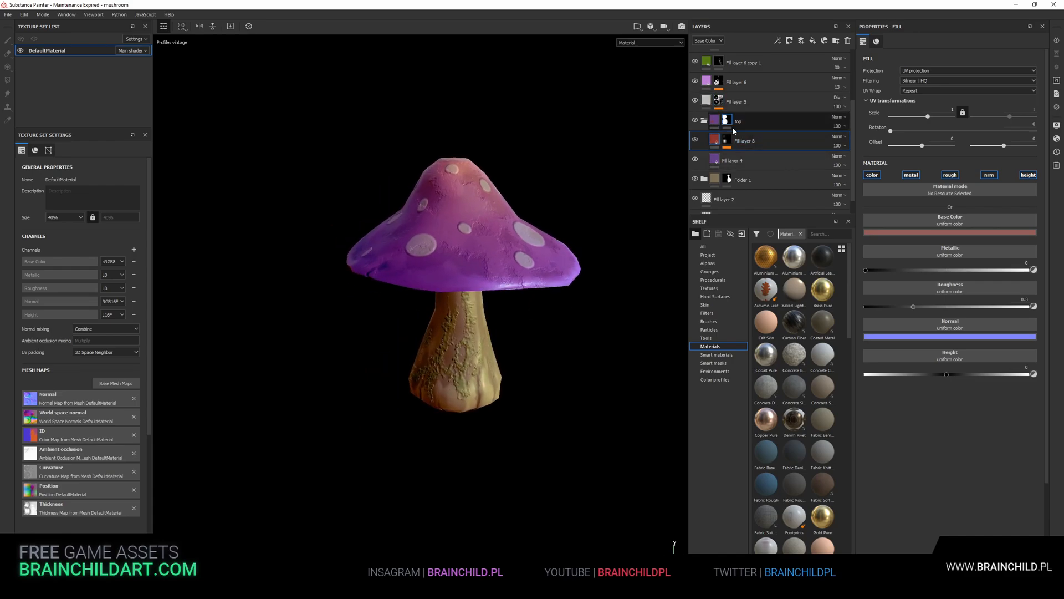
Copy Fill layer 8 into Folder 1 above Fill layer 1 and select the Position generator on the copy's mask.
scroll(729, 124, "down", 1)
left_click(754, 185)
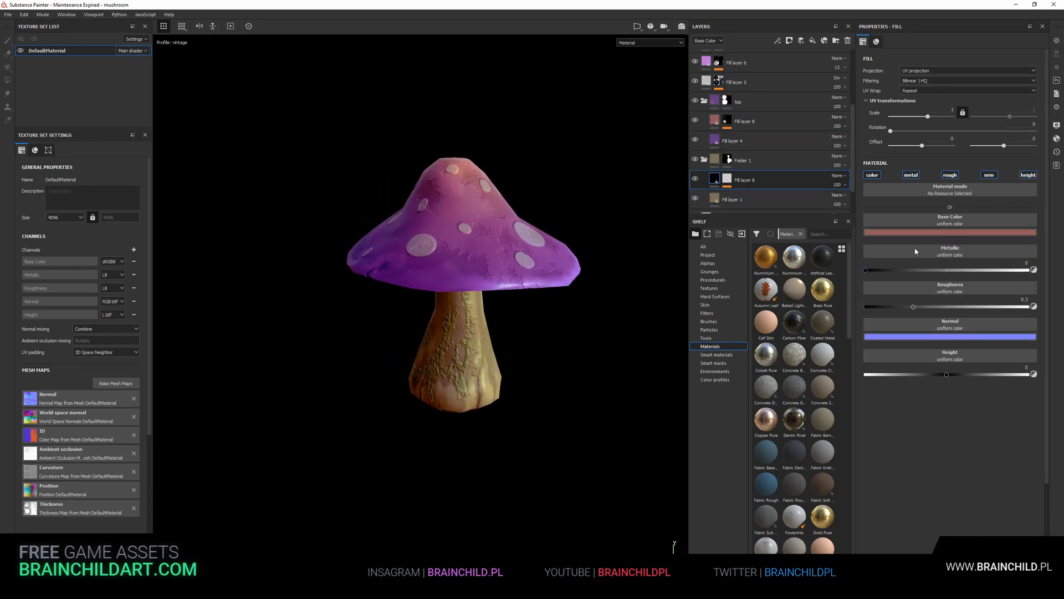
left_click(727, 179)
left_click(803, 195)
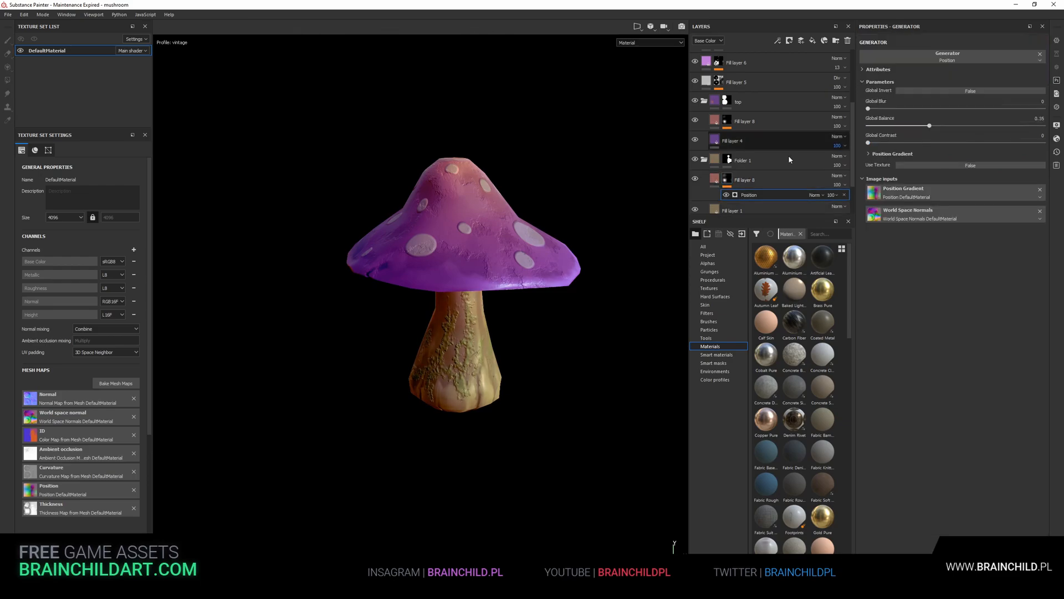
Set the base color of Fill layer 8 in Folder 1 to a saturated dark blue.
left_click(715, 179)
left_click(950, 232)
left_click(958, 253)
left_click_drag(957, 253, 963, 259)
left_click_drag(992, 289, 972, 270)
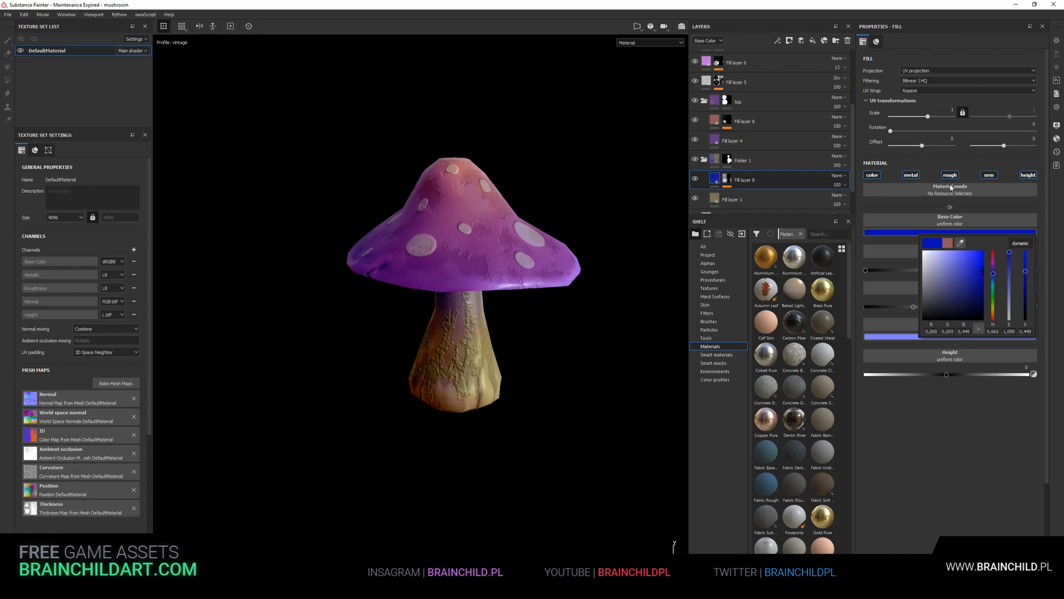
Set the Global Balance of the Position generator on the stem's Fill layer 8 mask to 0.41.
left_click(727, 180)
left_click(743, 196)
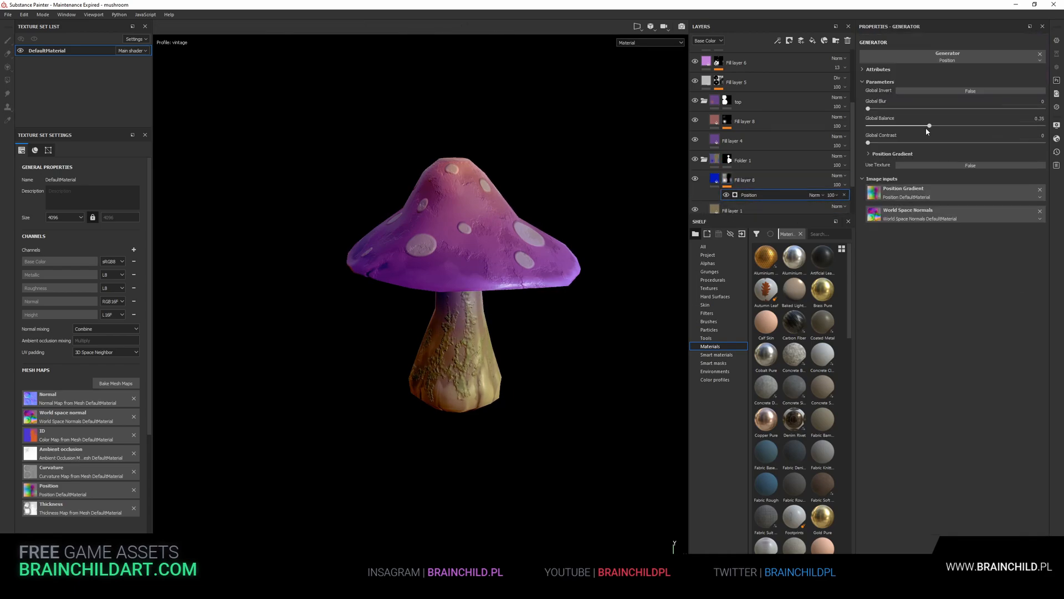
left_click_drag(919, 131, 949, 131)
Limit Fill layer 8 in Folder 1 to the color channel only.
left_click(715, 178)
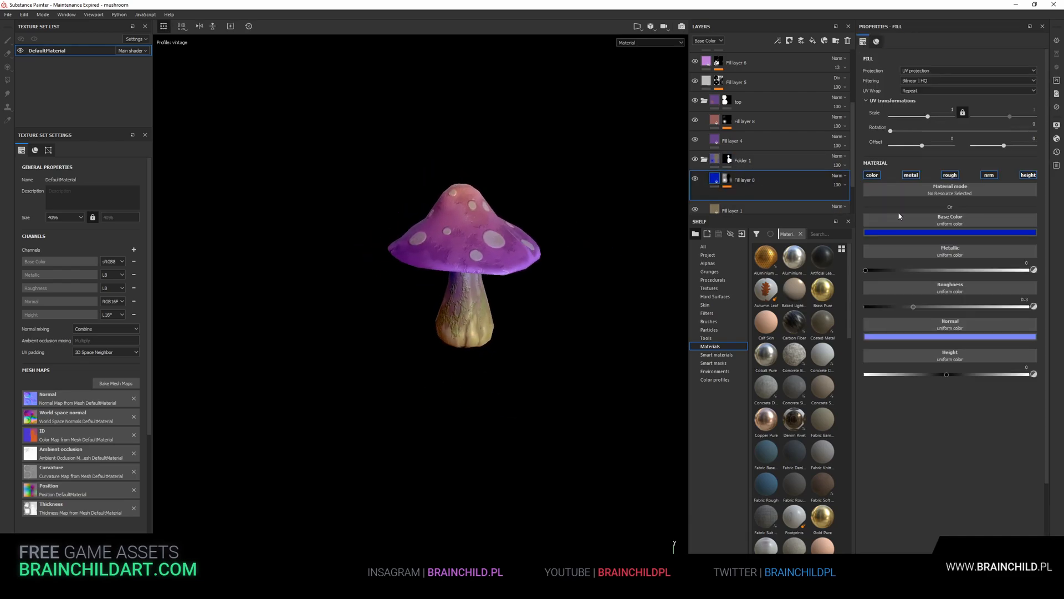
left_click(872, 175, "alt")
scroll(560, 269, "up", 2)
left_click_drag(560, 268, 593, 271, "alt")
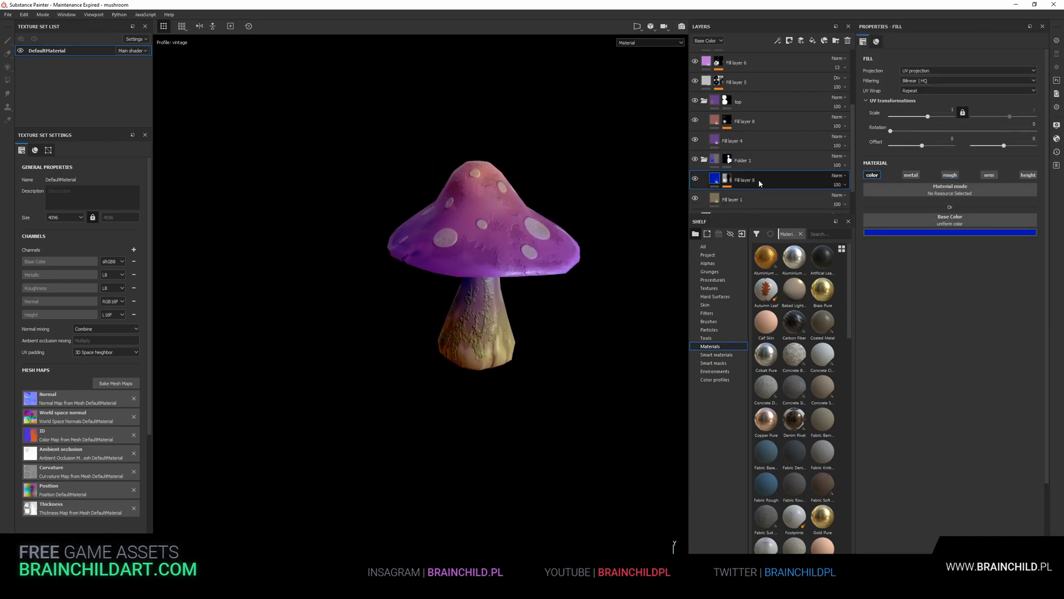
Change the base color of the stem's Fill layer 8 to a muted orange-brown.
left_click(950, 231)
left_click(1002, 266)
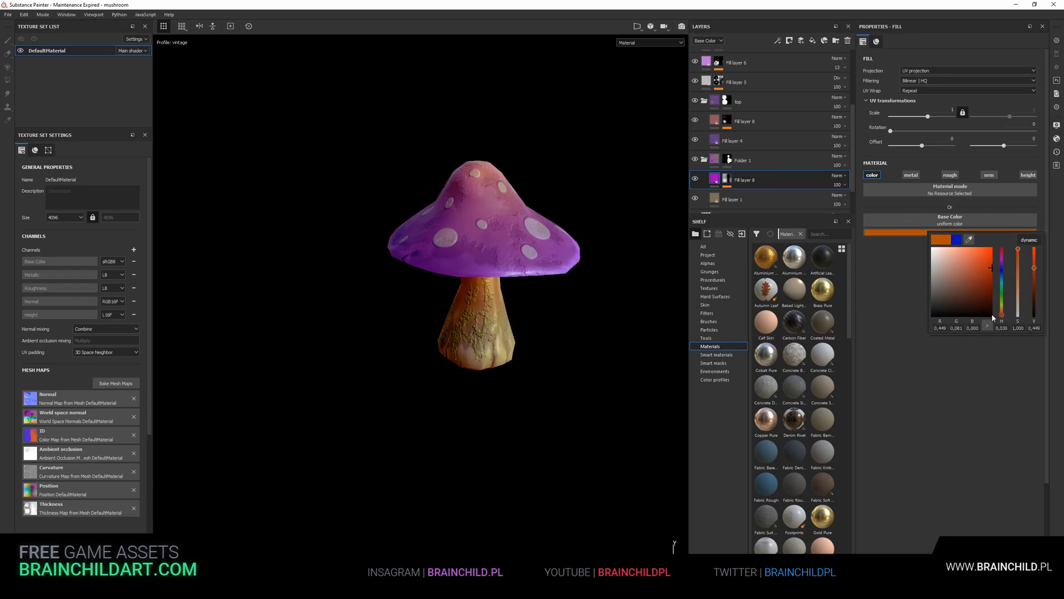
left_click_drag(992, 318, 992, 313)
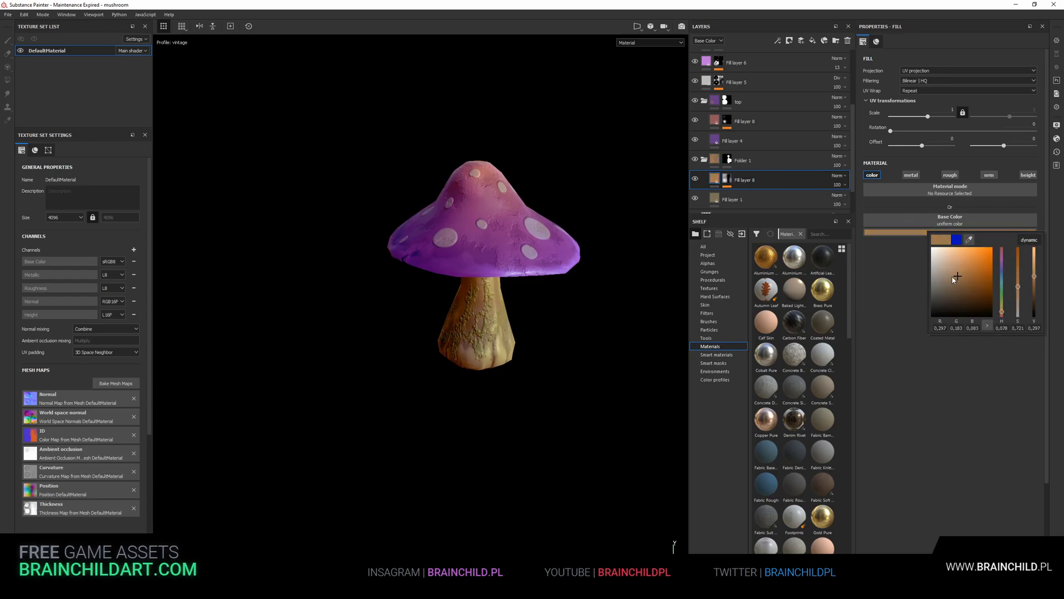
Examine the recolored stem and cap from the side and from above, near and far.
scroll(519, 330, "down", 3)
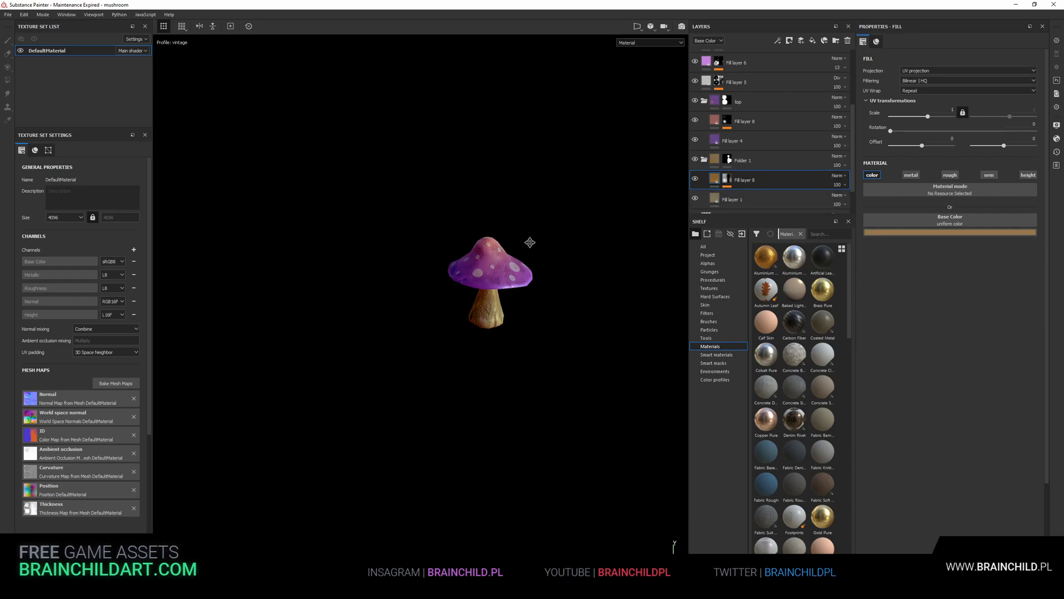
middle_click_drag(546, 238, 509, 247, "alt")
scroll(502, 257, "up", 3)
left_click_drag(476, 256, 410, 272, "alt")
middle_click_drag(444, 284, 486, 333, "alt")
left_click_drag(487, 333, 537, 385, "alt")
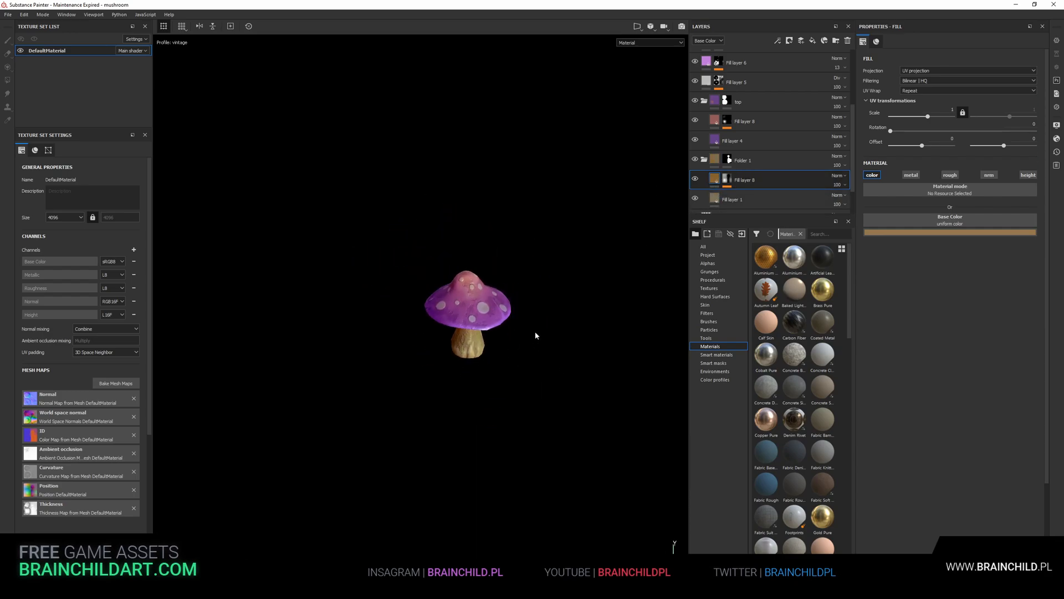
scroll(535, 332, "up", 3)
scroll(741, 129, "up", 5)
Compare the cap with and without Fill layer 6, and add a Blur Slope filter to that layer's mask.
left_click(695, 162)
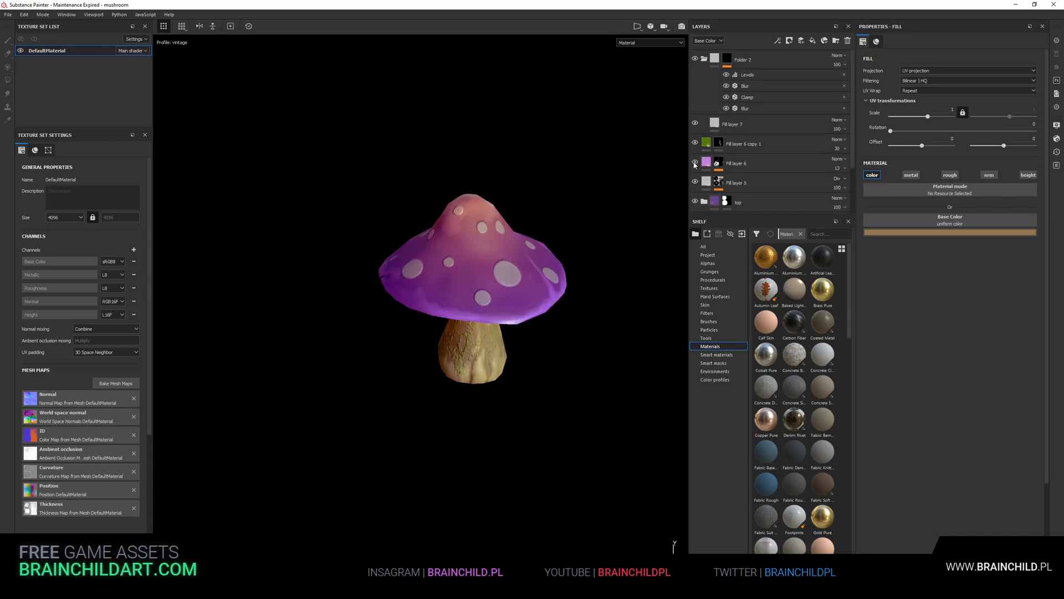
left_click(696, 164)
left_click(707, 163)
left_click(719, 163)
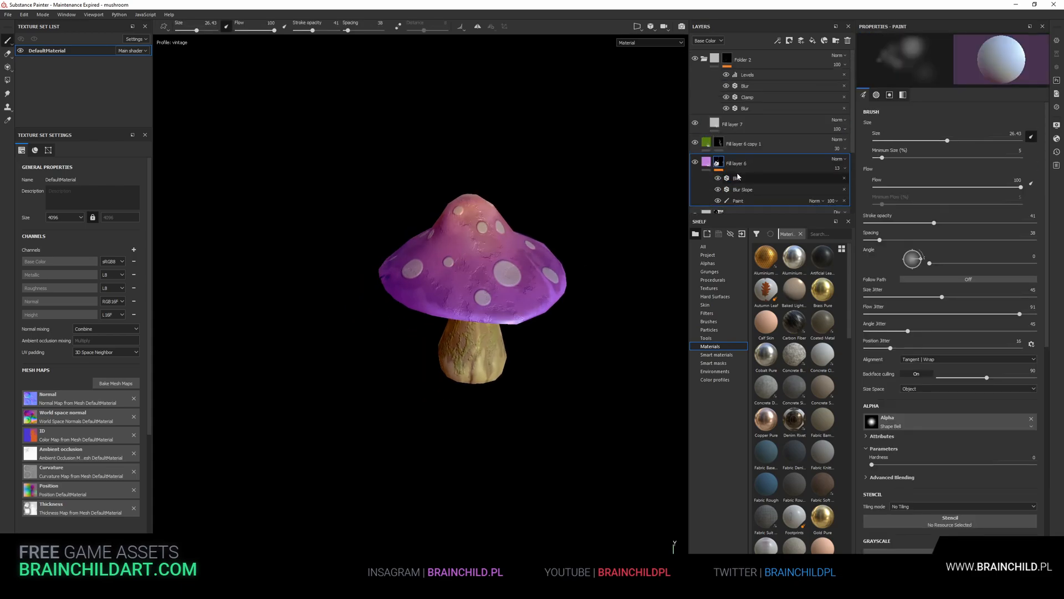
right_click(719, 163)
left_click(758, 377)
left_click(913, 56)
left_click(933, 112)
Set the Blur Slope filter to intensity 1.22, blur 4.66, position 0.39, contrast 0.02 and source tiling 2.22.
scroll(577, 240, "up", 4)
left_click_drag(590, 258, 626, 244, "alt")
left_click_drag(874, 133, 903, 133)
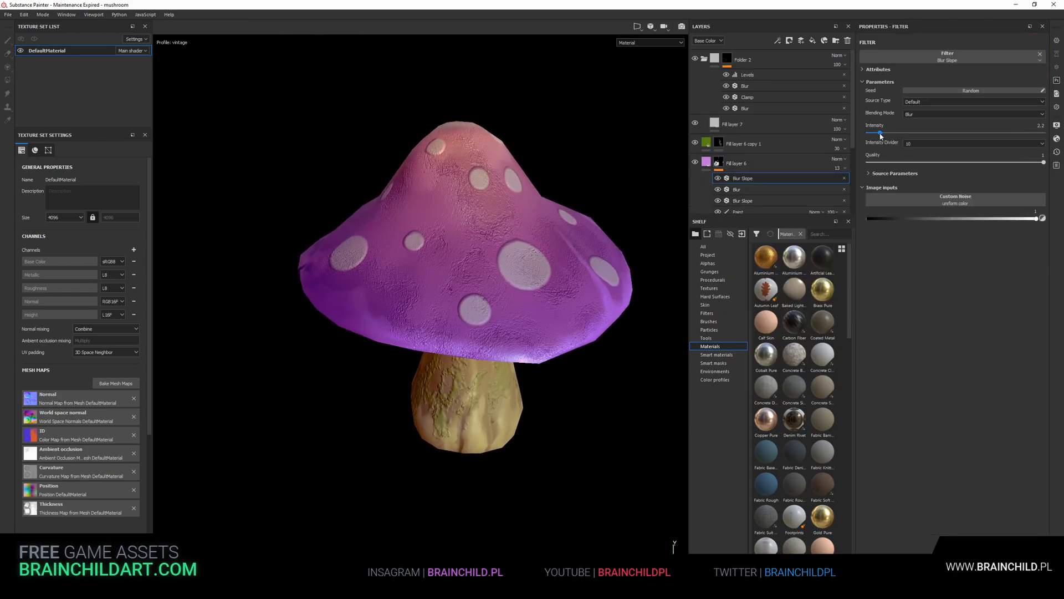
left_click(890, 173)
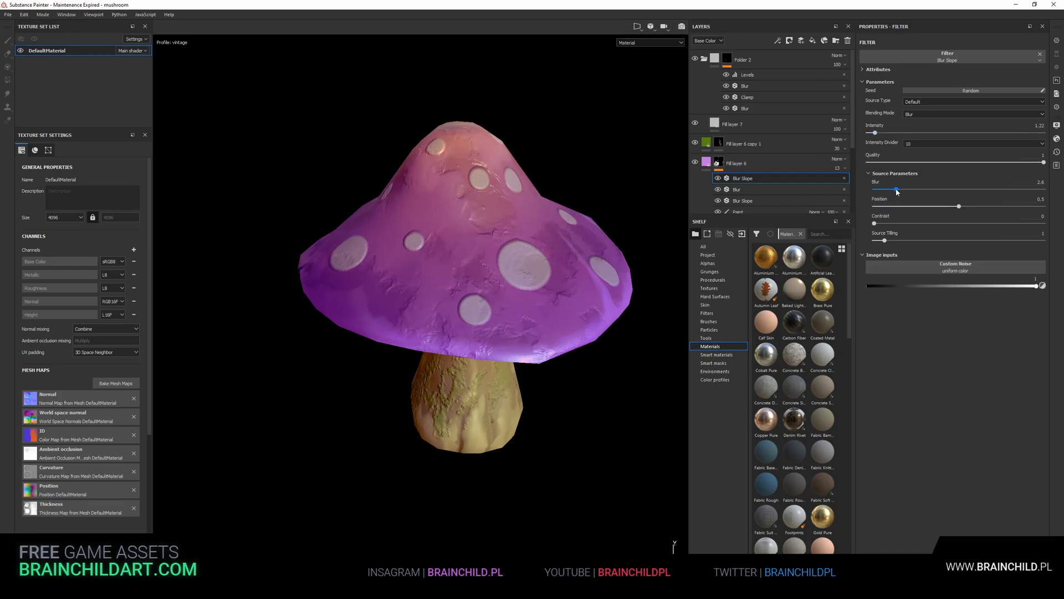
scroll(513, 264, "up", 2)
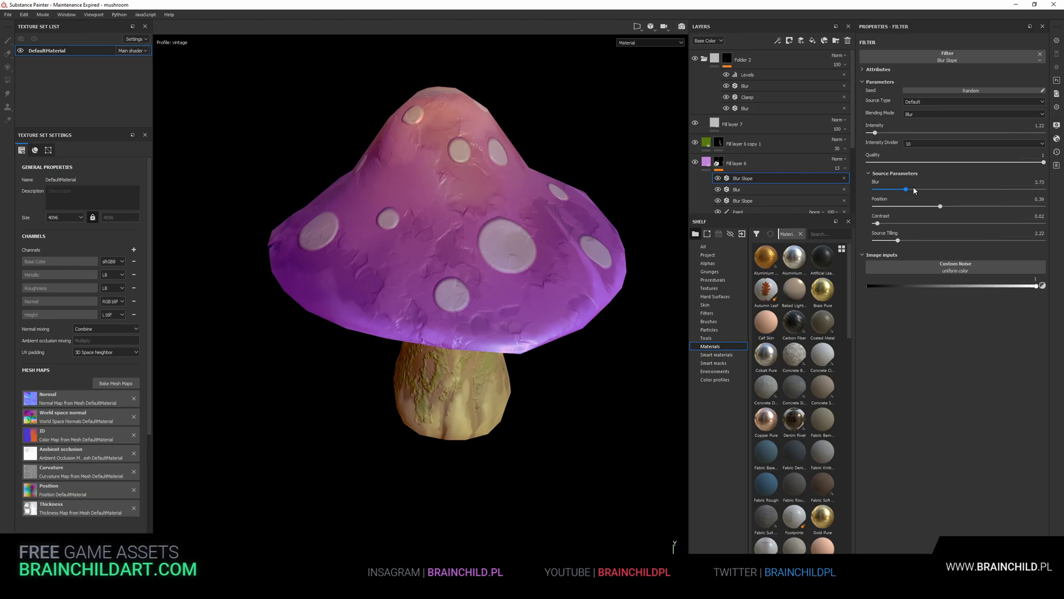
left_click_drag(907, 190, 914, 190)
Check the cap's roughened surface detail from different angles and distances.
scroll(452, 233, "down", 6)
left_click_drag(455, 249, 521, 303, "alt")
scroll(406, 243, "up", 3)
scroll(403, 285, "down", 3)
scroll(409, 235, "up", 4)
scroll(409, 235, "down", 4)
scroll(456, 304, "up", 4)
Collapse Folder 2 and duplicate Fill layer 8 inside Folder 1.
left_click(704, 59)
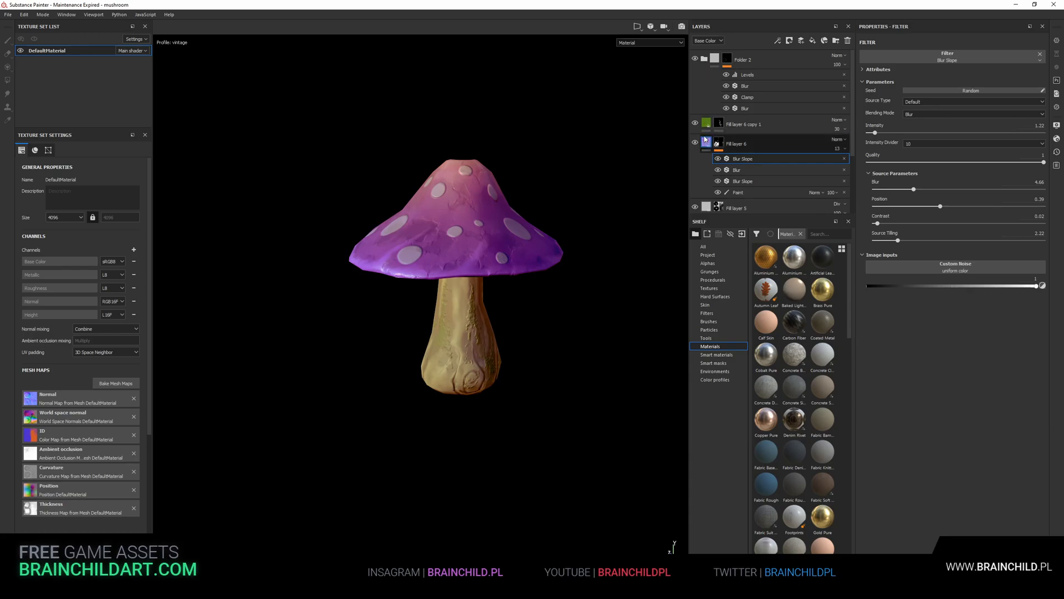
scroll(715, 148, "down", 2)
left_click(745, 193)
key("ctrl+d")
scroll(746, 193, "down", 1)
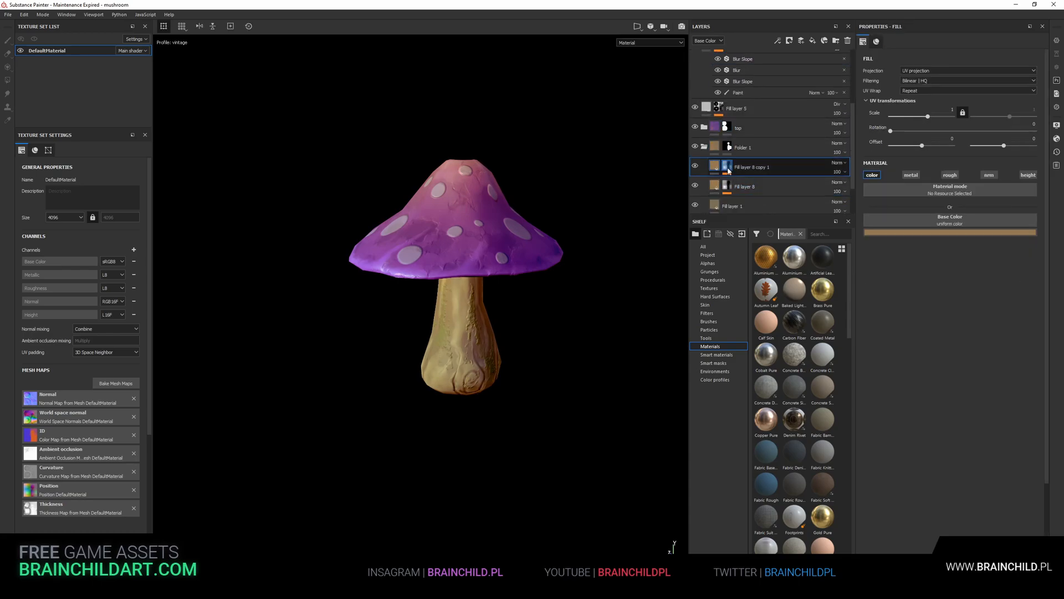
Turn on Global Invert in the Position generator on the duplicated stem layer's mask.
left_click(728, 167)
left_click(769, 183)
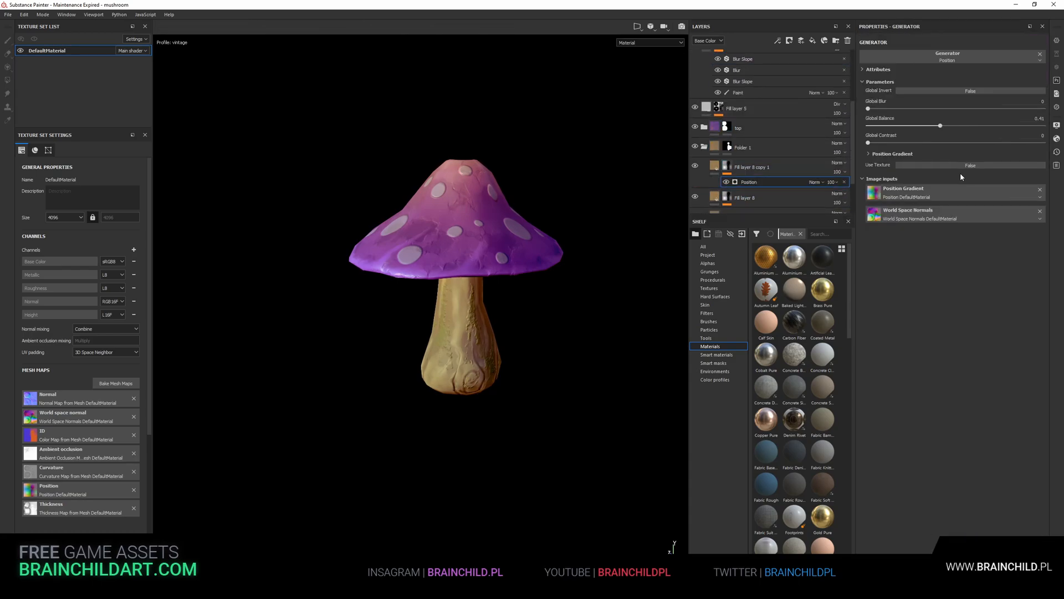
left_click(949, 91)
Set the base color of the duplicated stem layer to a dark blue.
left_click(715, 167)
left_click(934, 233)
left_click(1007, 278)
left_click(955, 295)
left_click_drag(958, 298, 986, 288)
Display only the Base Color channel and recolor the duplicated stem layer dark teal (R 0.027, G 0.098, B 0.099).
left_click(639, 42)
left_click(638, 55)
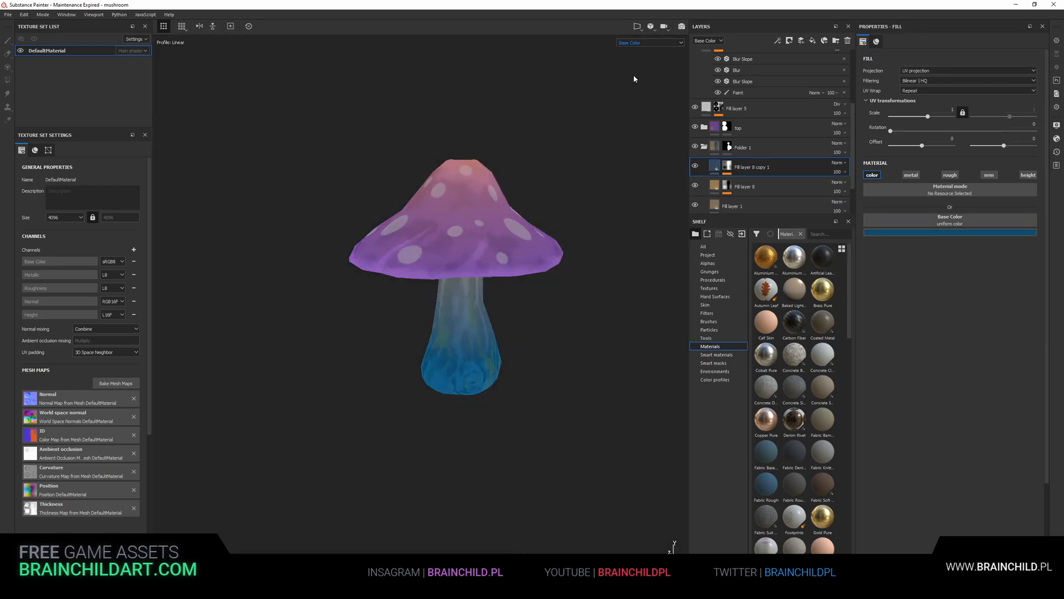
left_click(893, 232)
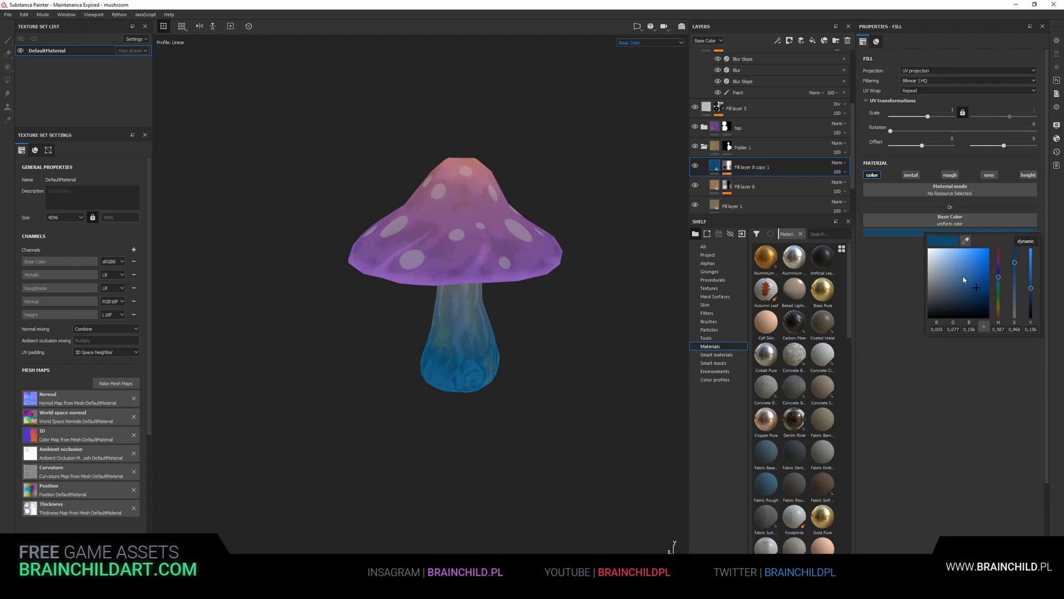
left_click(961, 276)
left_click_drag(960, 279, 1000, 298)
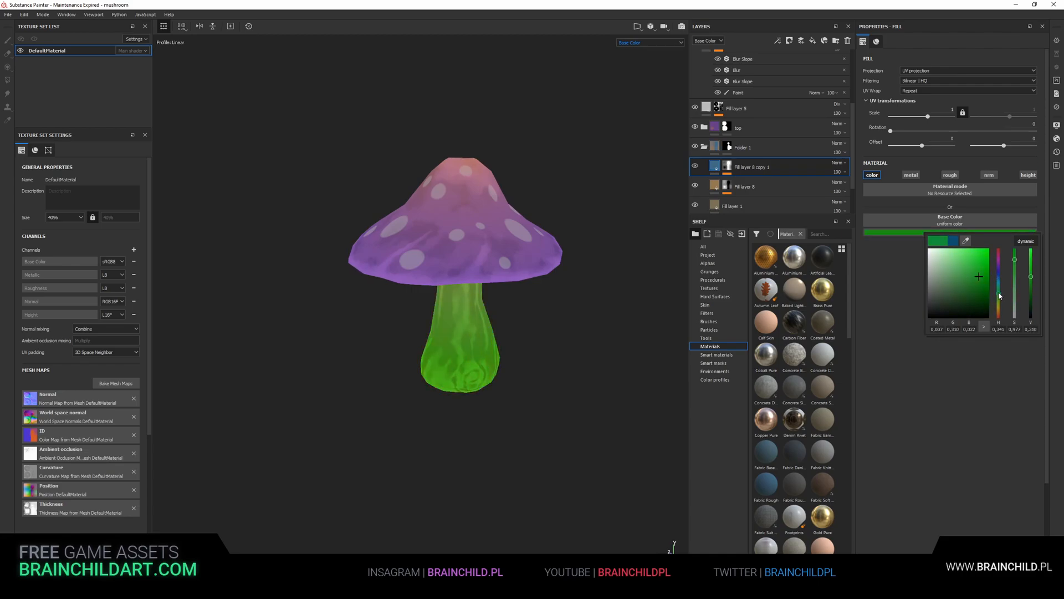
left_click(955, 294)
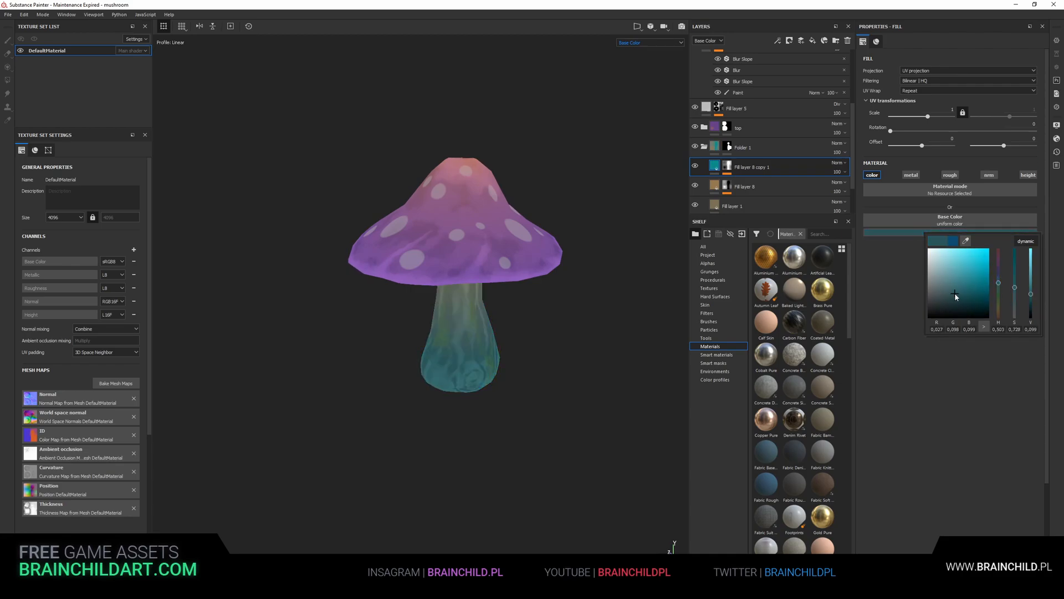
Set the Global Balance of the duplicated stem layer's Position generator to 0.65 and check the gradient on the stem.
left_click(729, 167)
left_click(745, 182)
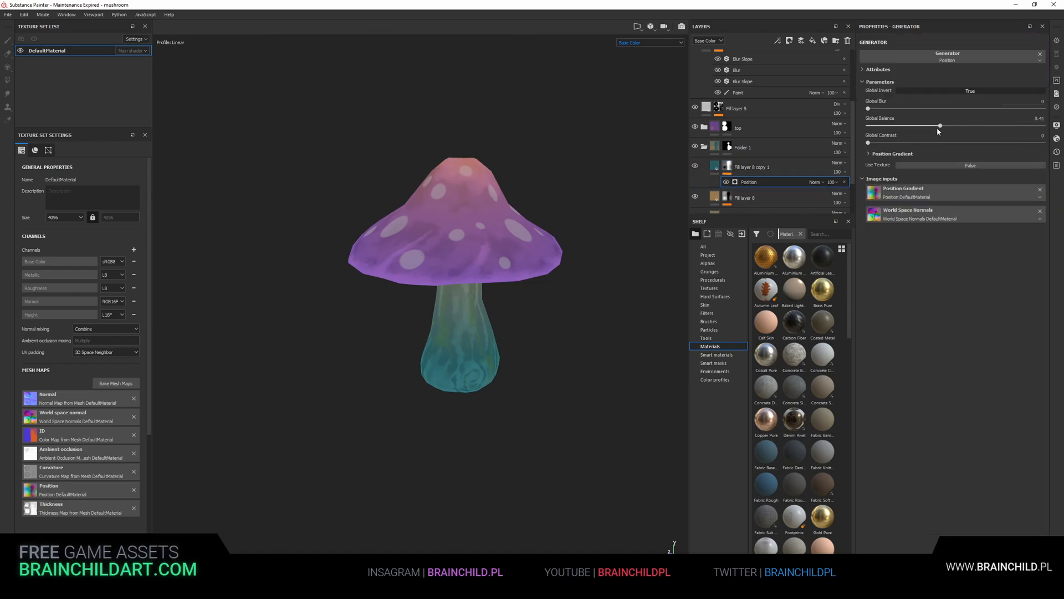
scroll(518, 263, "down", 4)
mouse_move(518, 262)
left_mouse_down("alt")
mouse_move(330, 279)
mouse_move(509, 272)
left_mouse_up("alt")
scroll(519, 283, "up", 4)
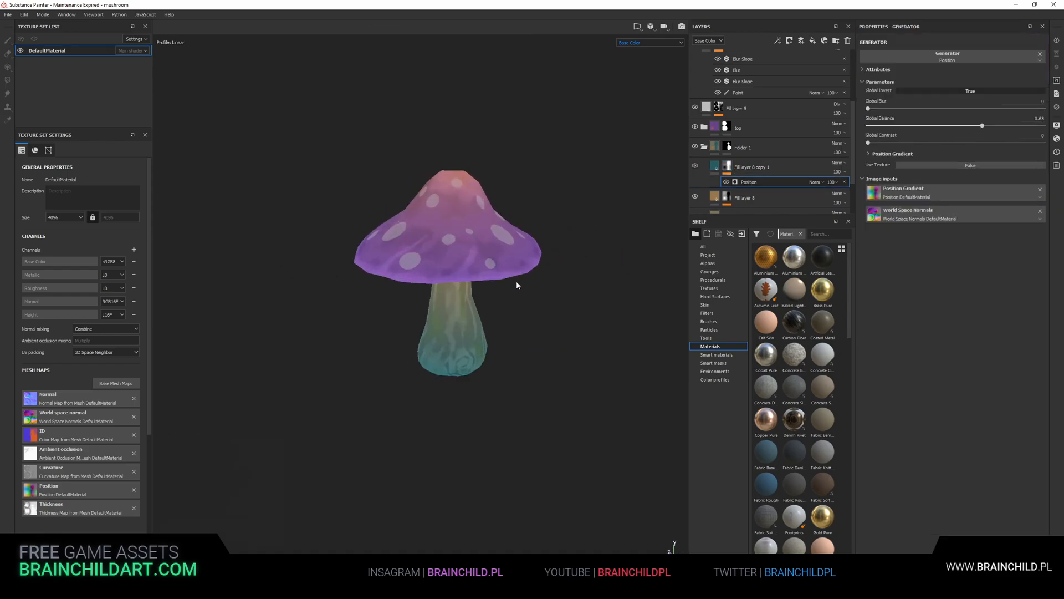
middle_click_drag(517, 285, 565, 352, "alt")
mouse_move(565, 351)
left_mouse_down("alt")
mouse_move(571, 371)
mouse_move(571, 359)
left_mouse_up("alt")
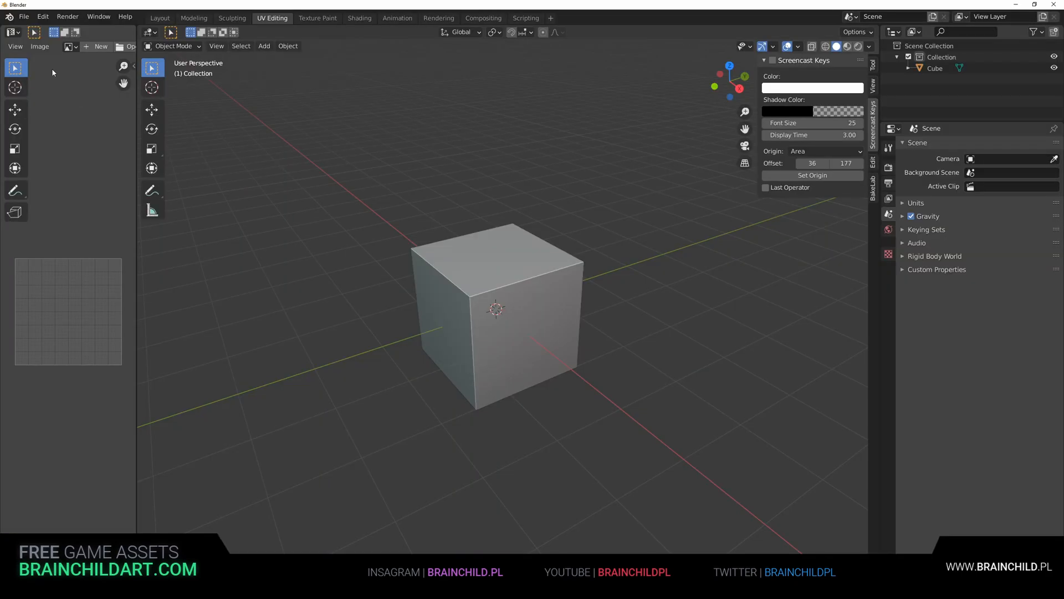
Switch to Blender and open the recent file mshroom1.blend.
left_click(24, 16)
mouse_move(50, 51)
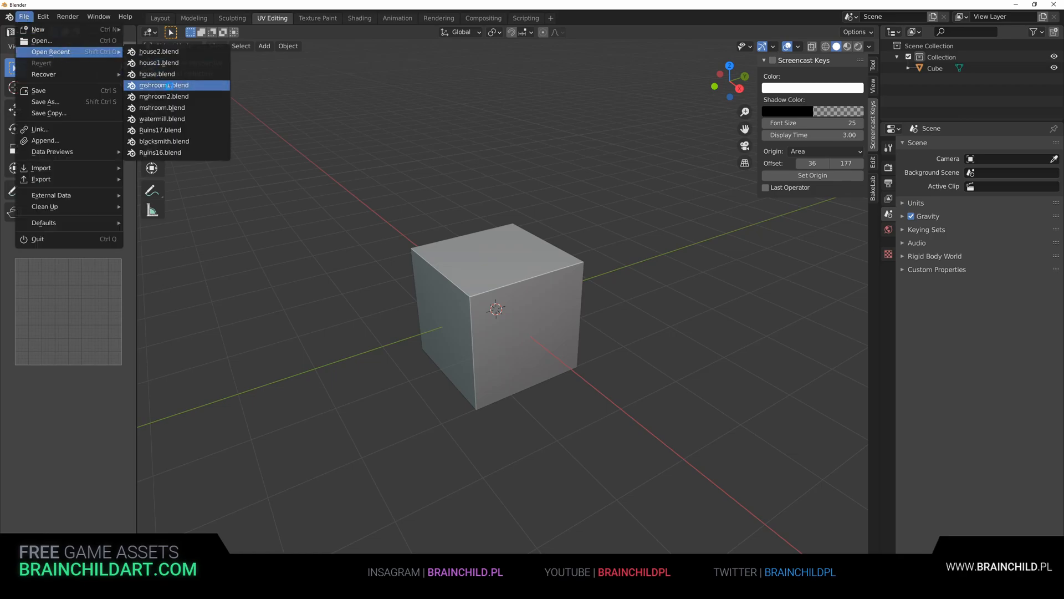
left_click(164, 85)
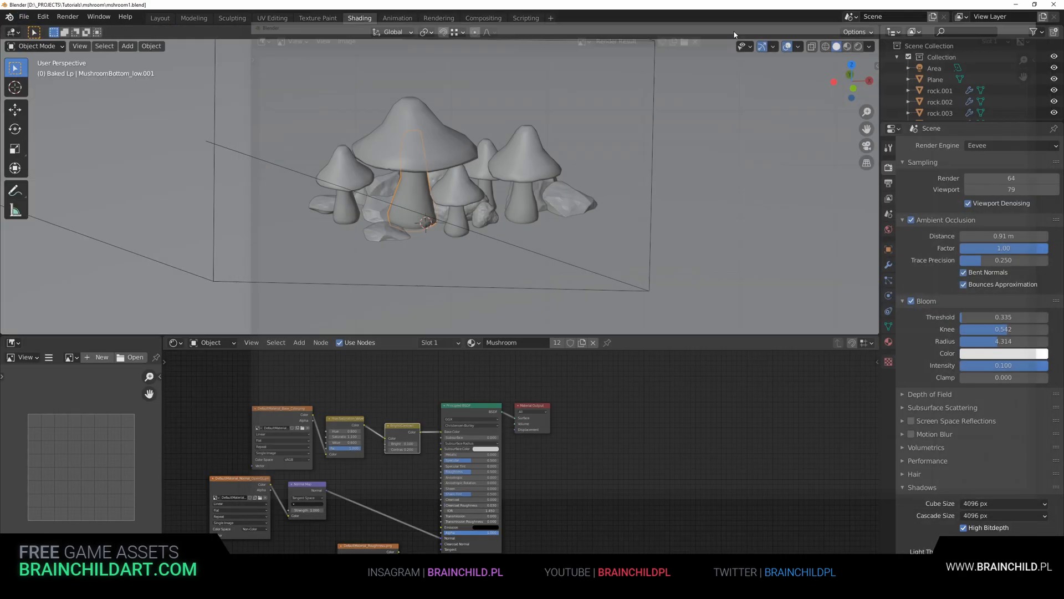
Toggle the viewport shading and look closely at the group of mushrooms and rocks.
left_click(24, 16)
mouse_move(111, 51)
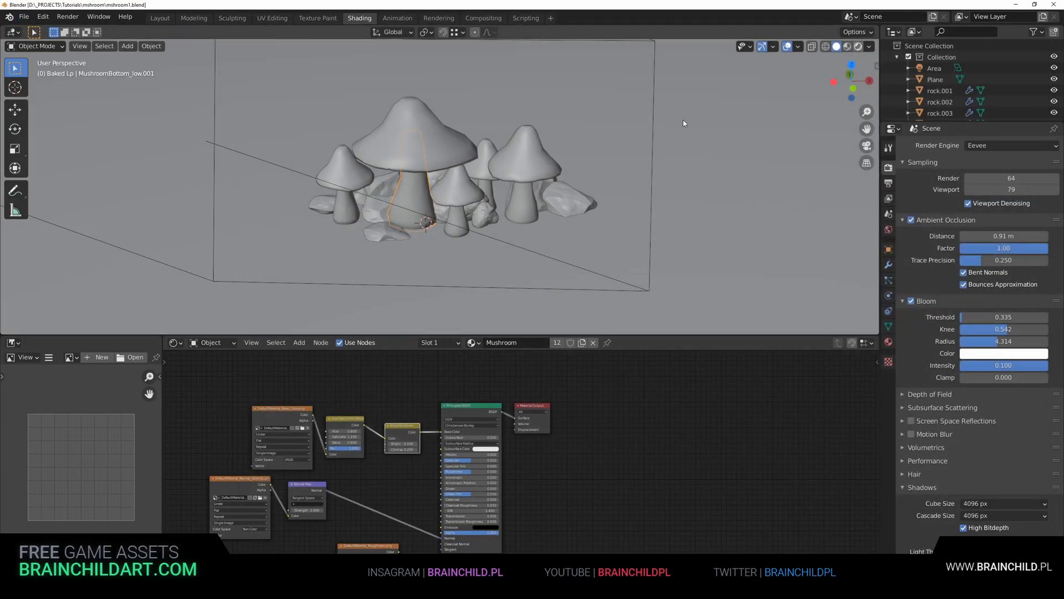
key("shift+z")
middle_click_drag(481, 142, 484, 145)
scroll(433, 173, "up", 5)
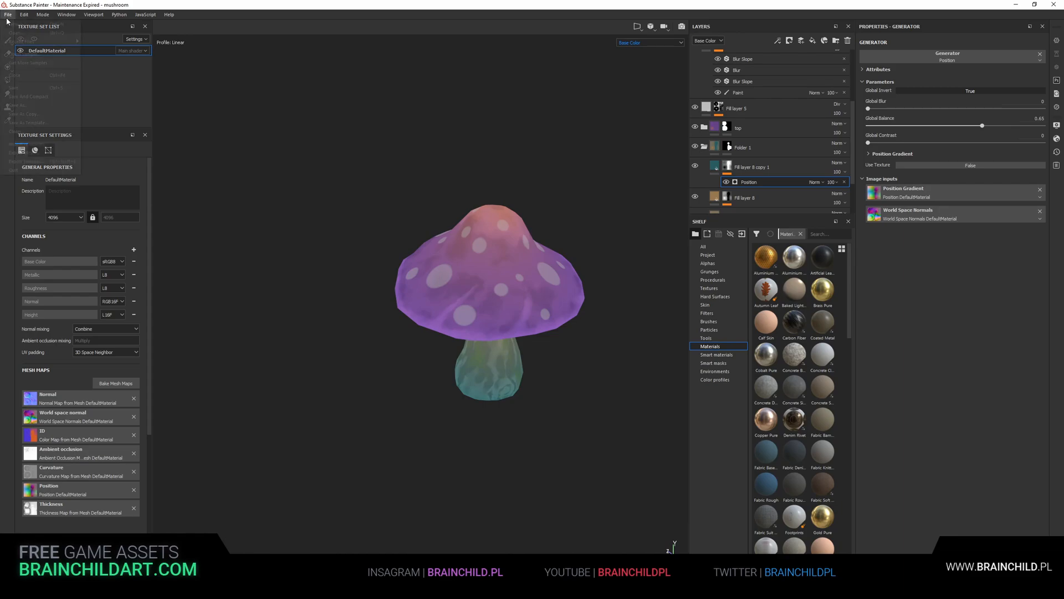
Export the textures at 2048 with the Document channels + Normal + AO (No Alpha) template to the mushroom project folder.
left_click(25, 160)
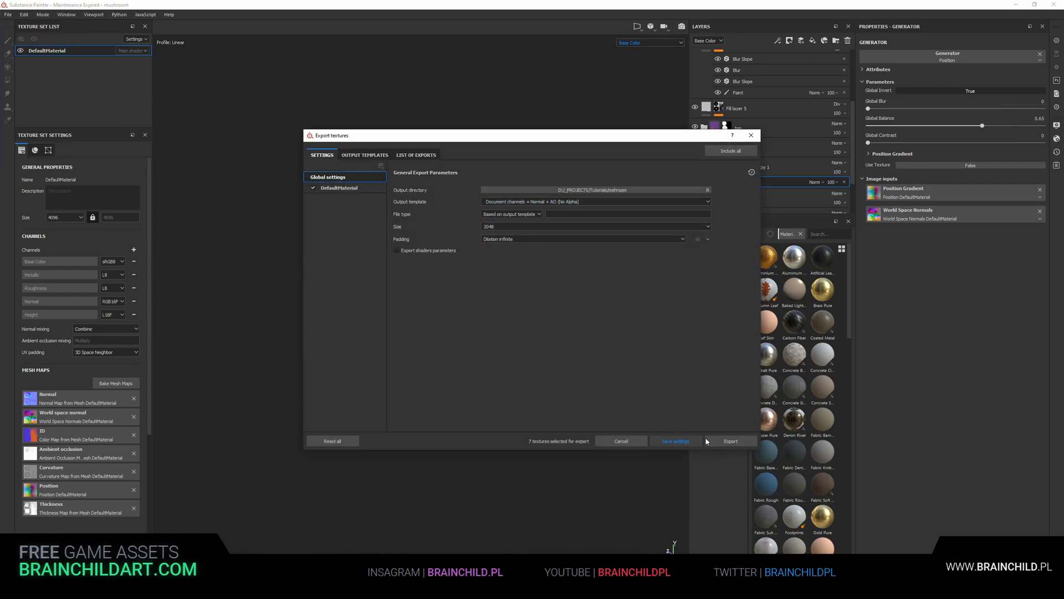
left_click(730, 441)
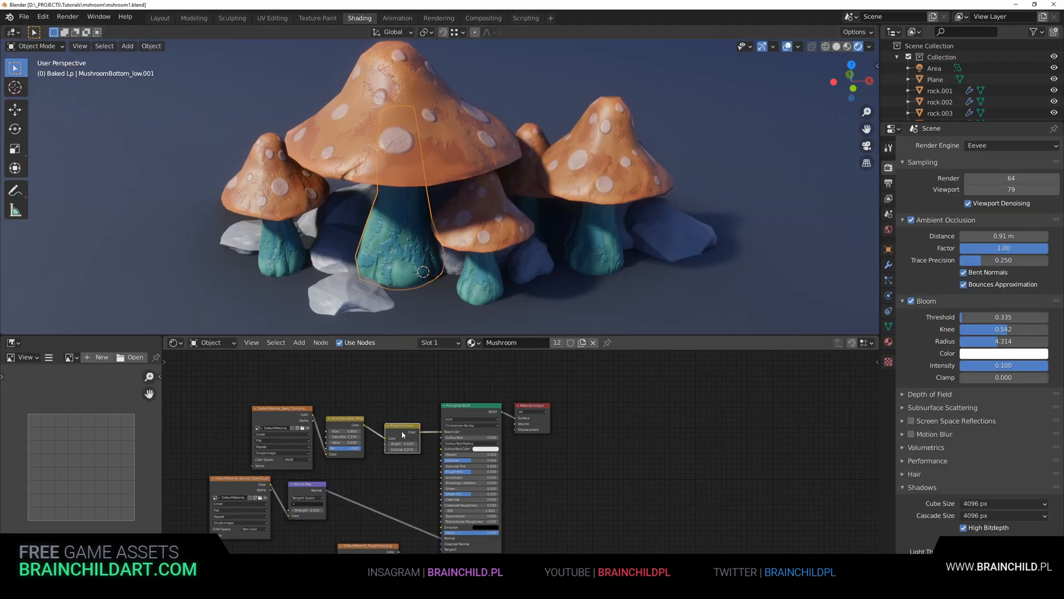
Switch to Blender and load the newly exported base color and OpenGL normal images into the Mushroom material's texture nodes.
scroll(403, 434, "up", 2)
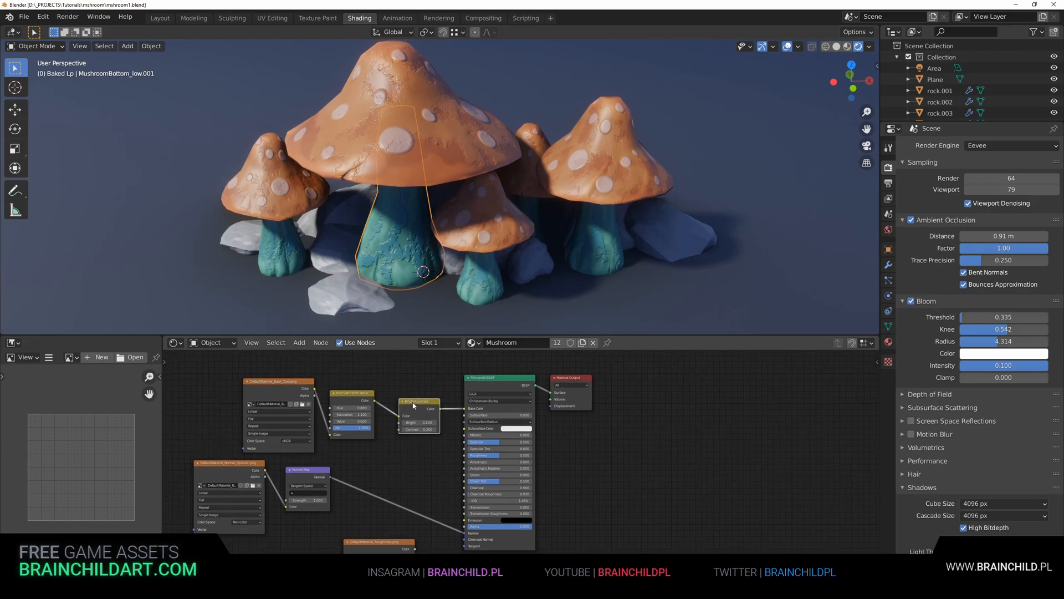
left_click(302, 407)
double_click(457, 161)
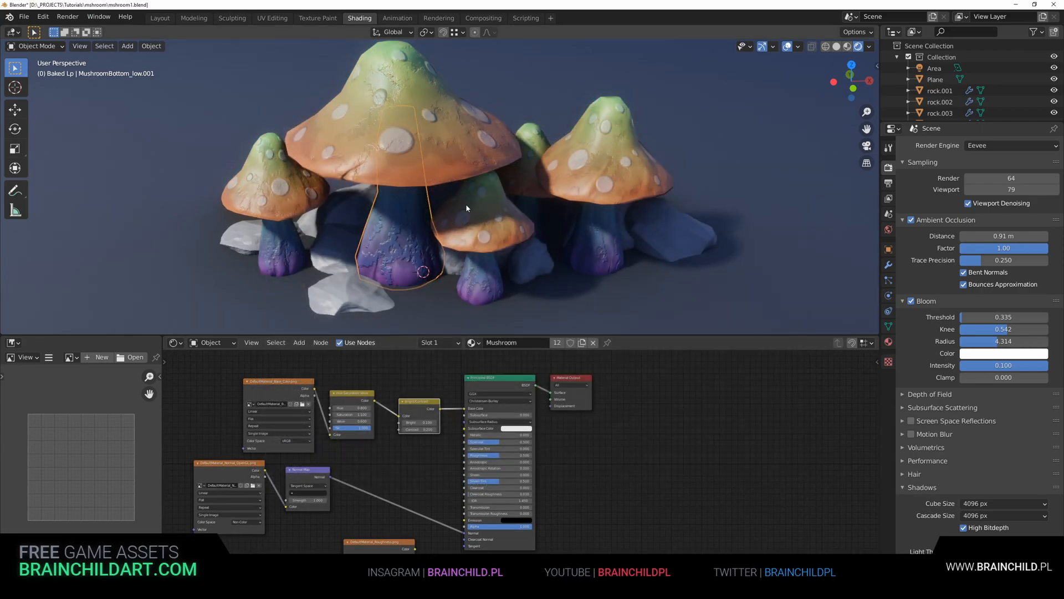
left_click(260, 480)
double_click(438, 199)
scroll(476, 270, "down", 4)
scroll(482, 266, "up", 2)
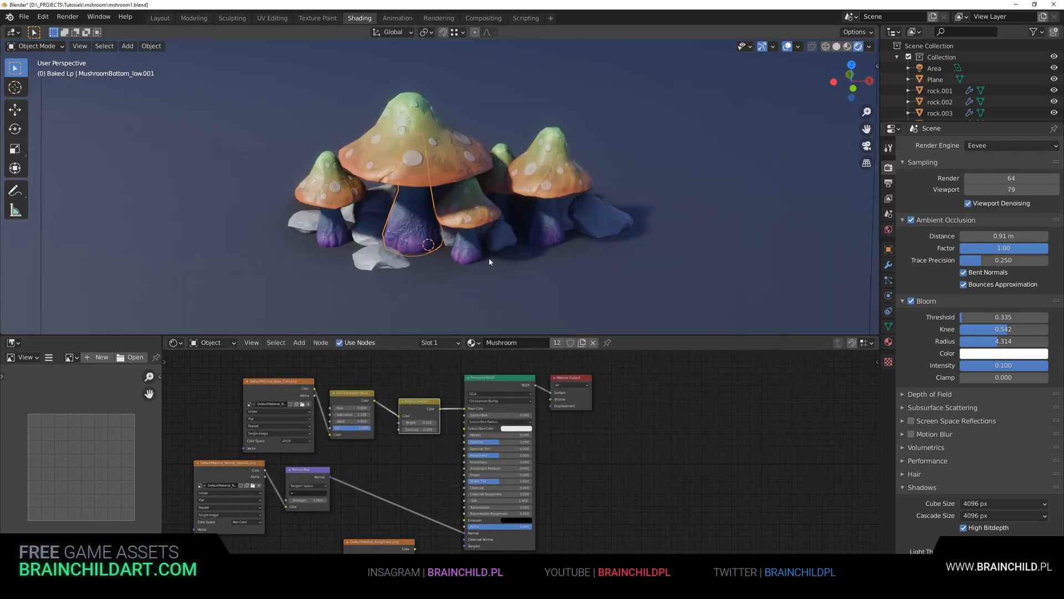
Load DefaultMaterial_Roughness.png into the roughness image node of the Mushroom material.
middle_click_drag(410, 540, 418, 451)
left_click(411, 476)
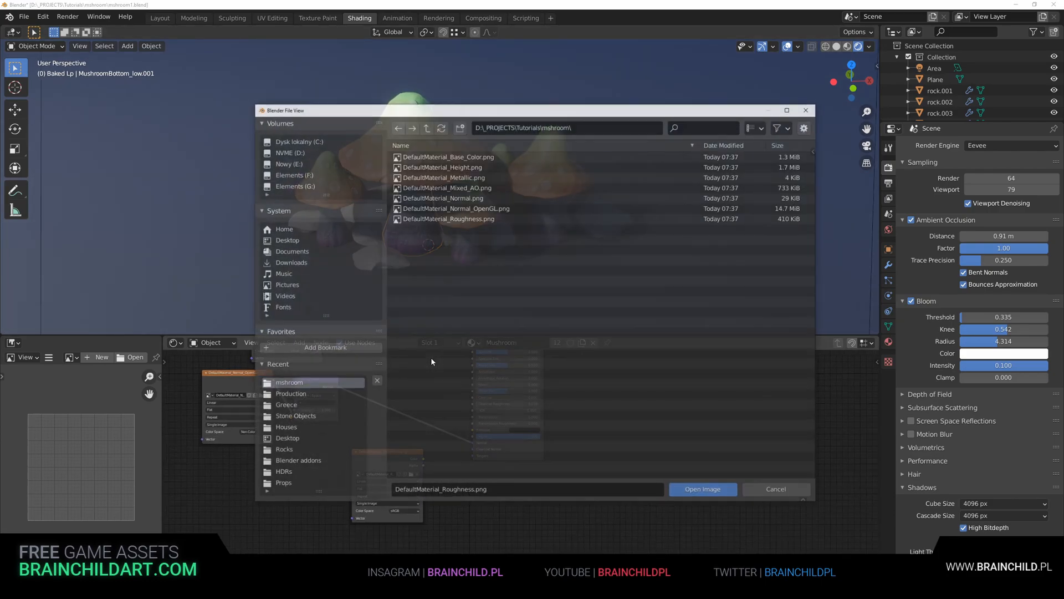
double_click(454, 219)
scroll(461, 233, "up", 1)
mouse_move(462, 234)
middle_mouse_down()
mouse_move(491, 258)
mouse_move(472, 223)
middle_mouse_up()
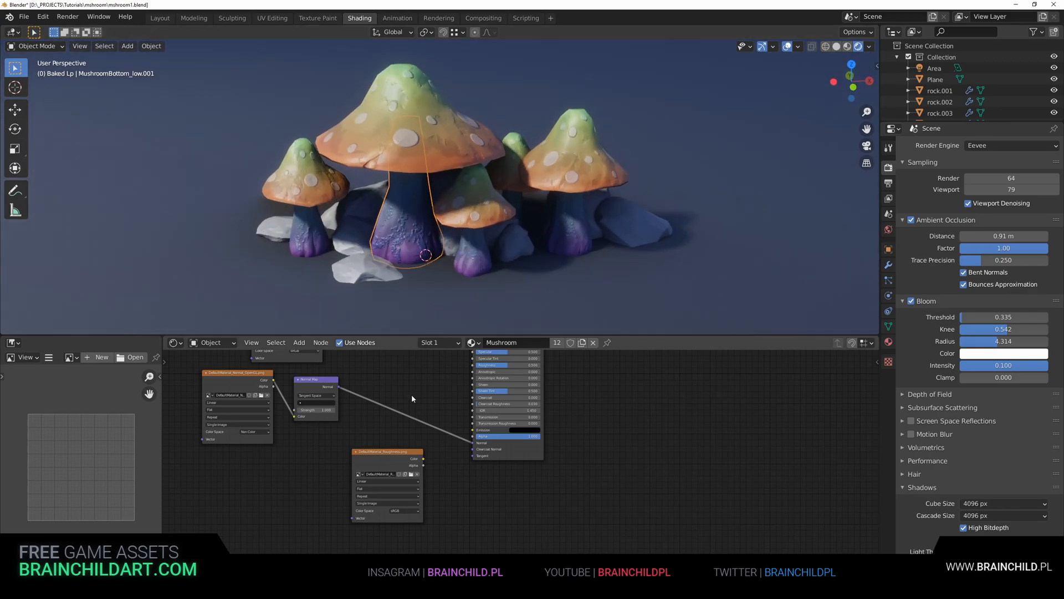
middle_click_drag(411, 394, 427, 463)
Maximize the 3D viewport and examine the retextured mushrooms from several angles and distances.
key("ctrl+space")
middle_click_drag(560, 256, 529, 284)
scroll(560, 247, "up", 2)
scroll(561, 248, "down", 2)
scroll(560, 247, "down", 1)
scroll(562, 271, "up", 1)
left_click(716, 247)
scroll(670, 264, "down", 2)
middle_click_drag(671, 266, 636, 275)
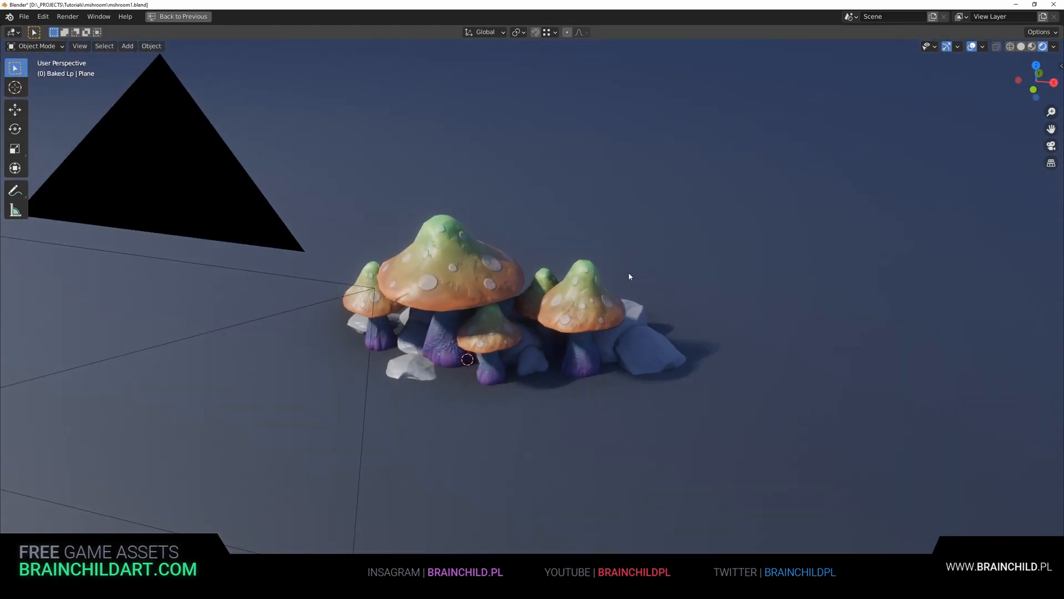
middle_click_drag(553, 251, 571, 220)
key("g")
right_click(590, 173)
Select the large mushroom's cap and stem, restore the split layout and look for their collection in the outliner.
left_click(472, 306, "shift")
middle_click_drag(476, 310, 478, 351)
scroll(518, 239, "down", 3)
key("ctrl+space")
middle_click_drag(754, 196, 724, 182)
left_click(898, 59)
scroll(957, 83, "down", 3)
scroll(957, 85, "up", 2)
left_click_drag(949, 94, 1030, 53)
scroll(941, 94, "up", 2)
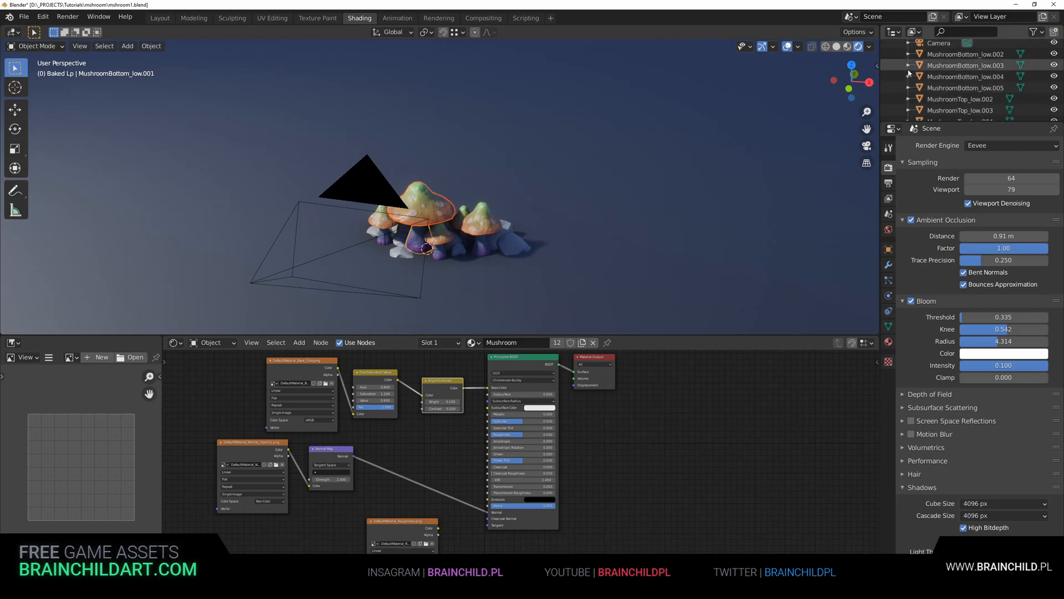
Duplicate Collection 5, which holds the large mushroom's cap and stem.
left_click(909, 91)
left_click(909, 92)
left_click(908, 102)
left_click(908, 102)
left_click(934, 103)
right_click(935, 104)
left_click(940, 113)
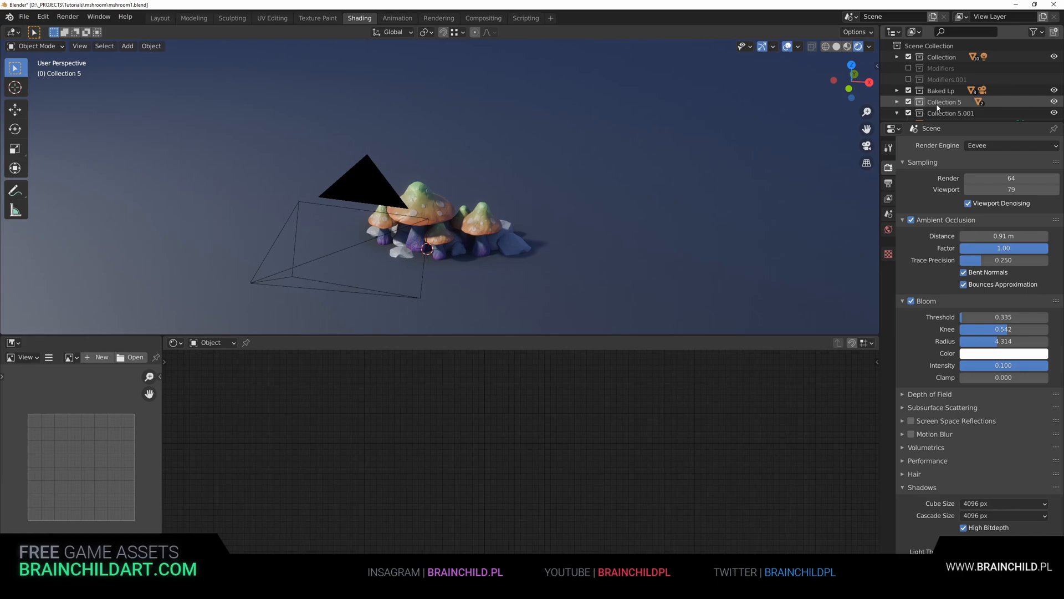
Nest Collection 5 inside Baked Lp, and exclude both Baked Lp and the collection named Collection from the view layer.
left_click_drag(935, 107, 920, 98)
left_click(897, 91)
left_click(908, 91)
scroll(443, 238, "up", 2)
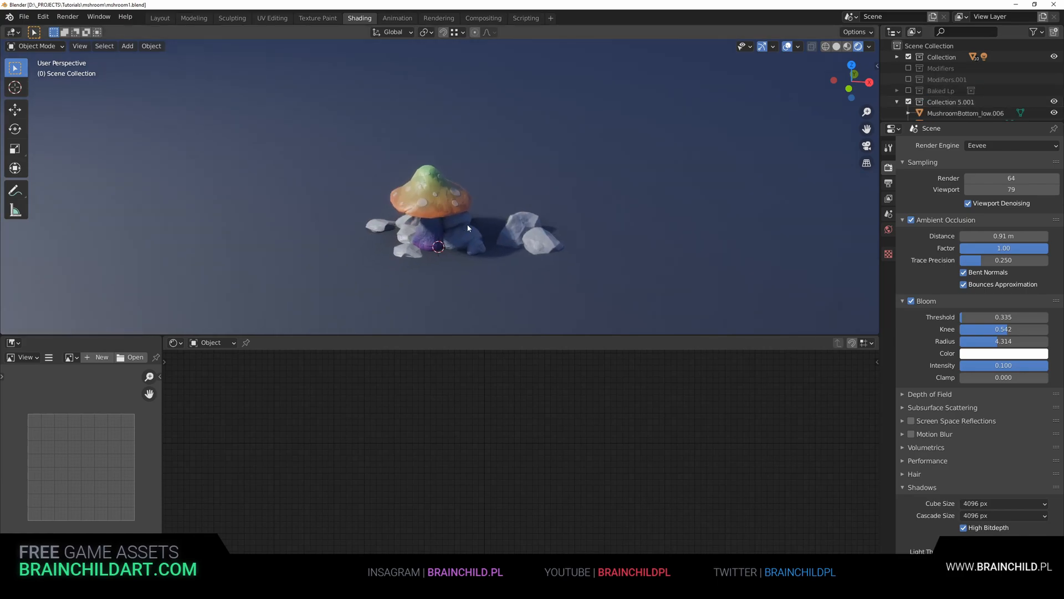
left_click(909, 57)
Rename the excluded collection holding the rocks and lights as scene and move Baked Lp directly below it.
double_click(936, 58)
type("scene")
key("Return")
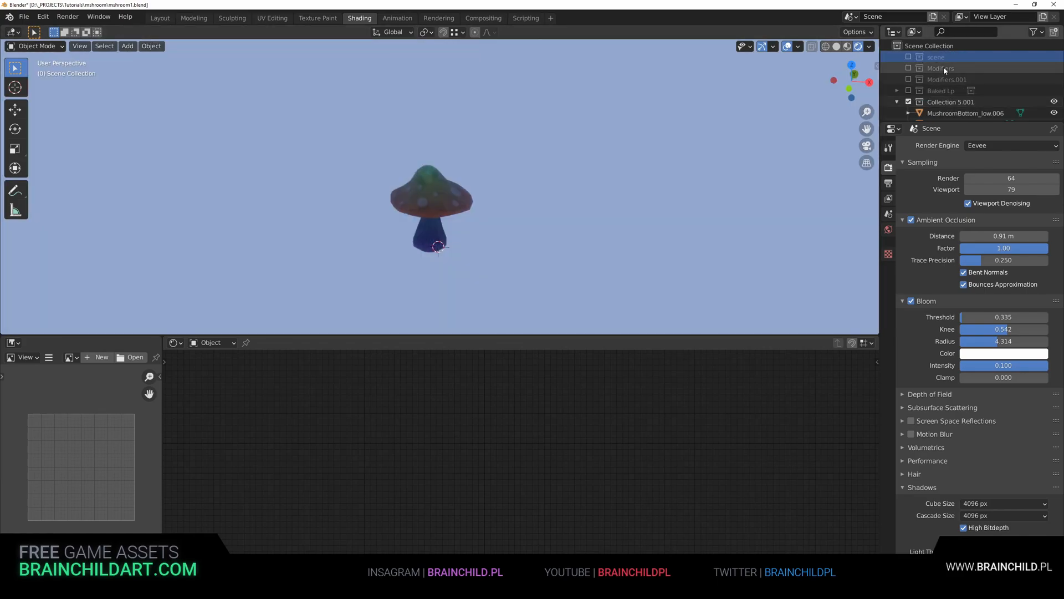
left_click_drag(923, 91, 952, 64)
Rename Collection 5.001 to LOD and save the file.
key("ctrl+s")
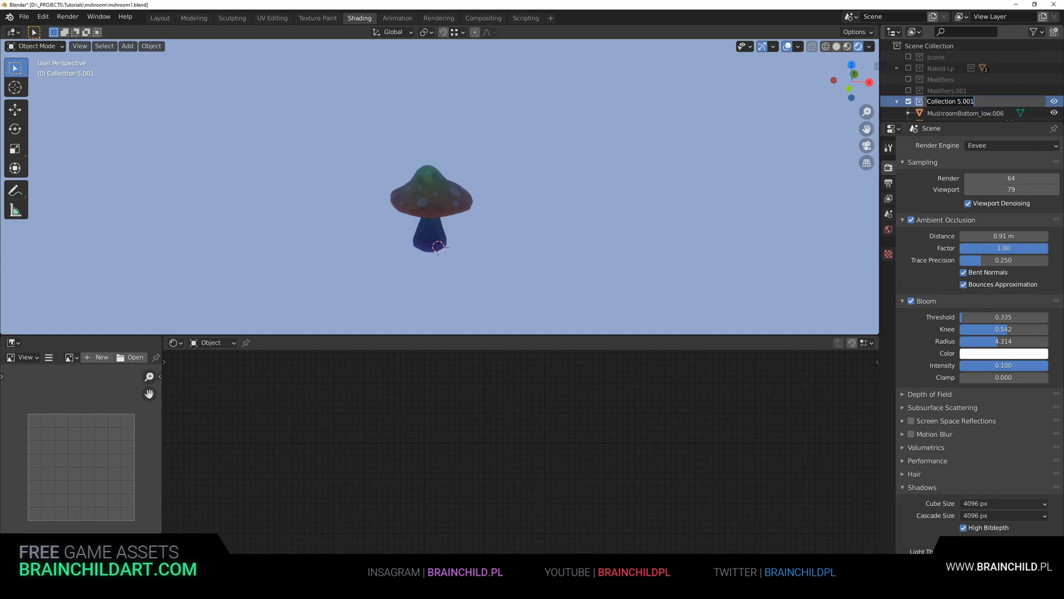
scroll(548, 181, "up", 1)
middle_click_drag(547, 181, 551, 165, "shift")
key("ctrl+space")
scroll(551, 229, "up", 1)
middle_click_drag(550, 229, 522, 197, "shift")
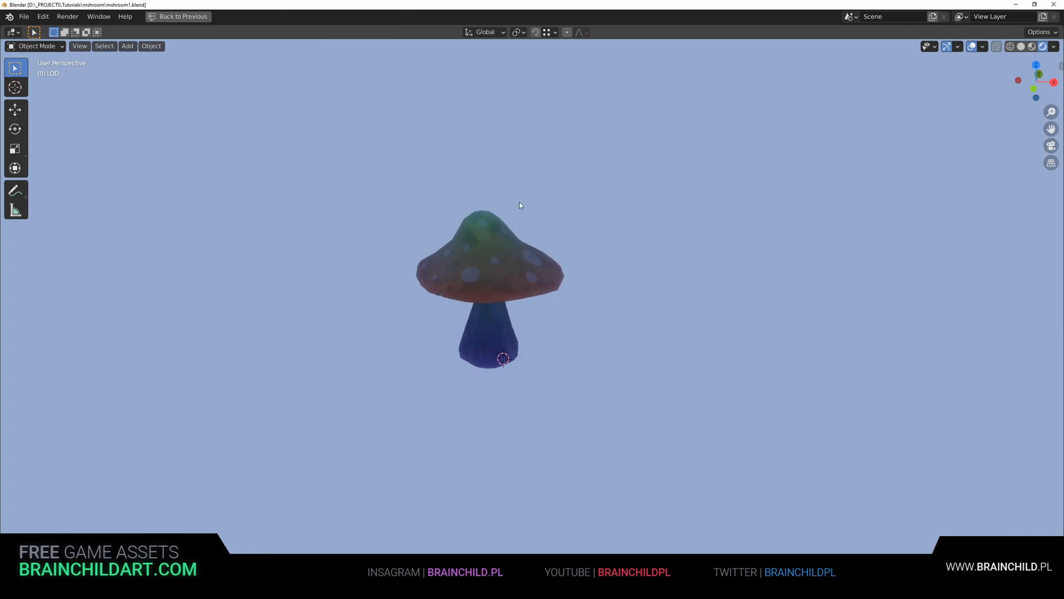
scroll(526, 266, "up", 2)
left_click(489, 293)
key("shift+d")
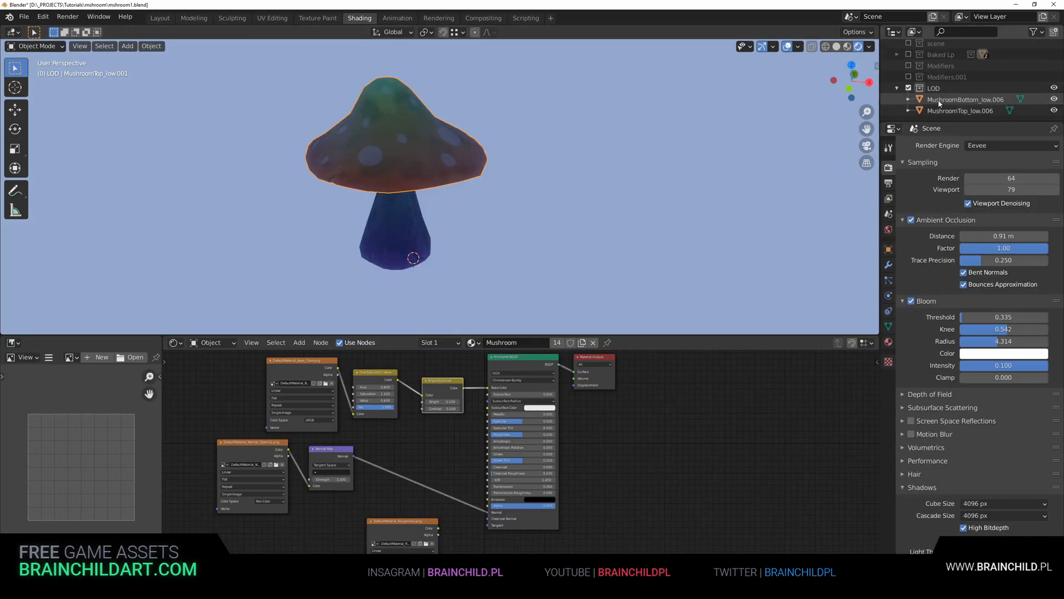
right_click(656, 199)
middle_click_drag(731, 107, 750, 118, "shift")
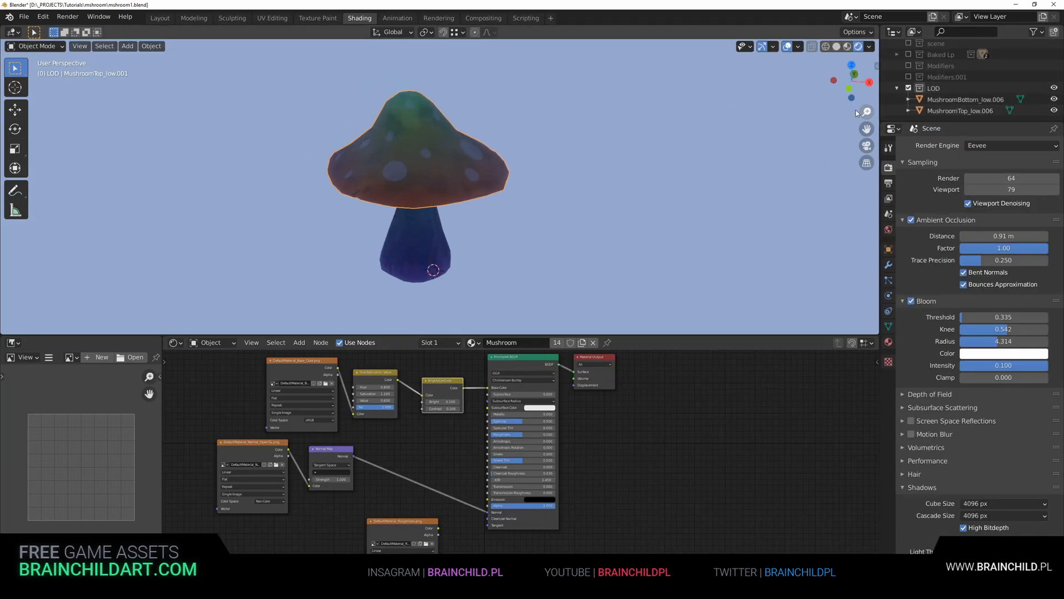
Toggle the visibility of the LOD collection and its cap and stem, and check the contents of Baked Lp.
left_click(1054, 100)
left_click(1054, 110)
left_click(1054, 111)
left_click(1054, 99)
left_click(1054, 89)
left_click(1054, 88)
scroll(935, 88, "up", 1)
left_click(941, 68)
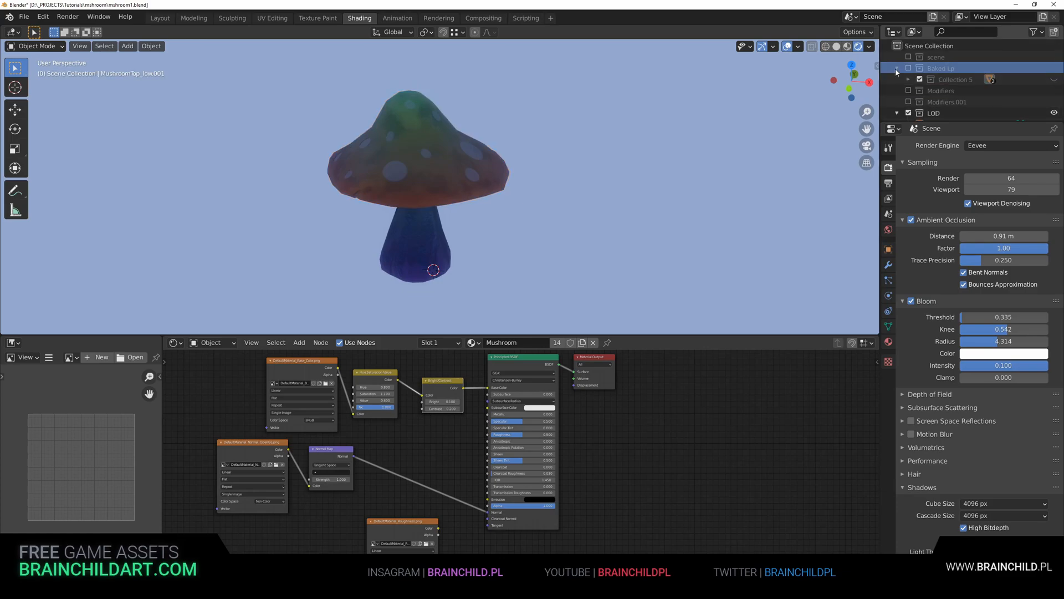
left_click(1055, 101)
left_click(1054, 101)
scroll(444, 211, "down", 4)
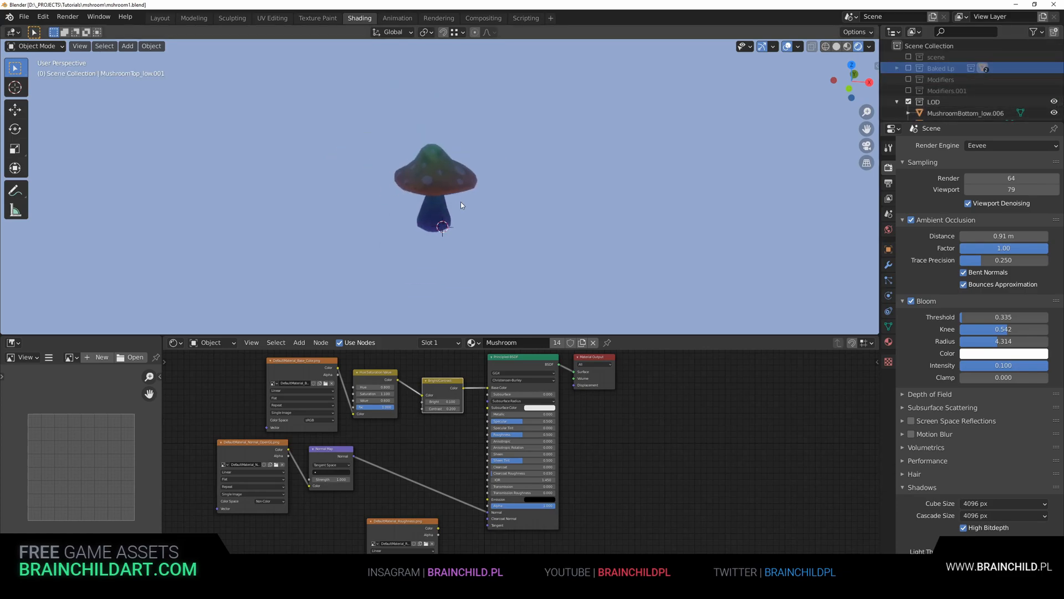
Enable Screencast Keys for the 3D viewport.
scroll(461, 197, "up", 2)
left_click(466, 180)
middle_click_drag(500, 158, 529, 170, "shift")
key("n")
left_click(873, 143)
left_click(781, 62)
left_click(773, 61)
left_click(764, 61)
left_click(764, 61)
Inspect the mesh topology of the mushroom's cap and stem in Edit Mode.
scroll(546, 198, "up", 2)
middle_click_drag(529, 169, 498, 236)
key("Tab")
key("Tab")
left_click(403, 223)
key("Tab")
scroll(498, 237, "down", 3)
Duplicate the mushroom's cap and stem together and place the copy beside the original.
key("Tab")
left_click(438, 177, "shift")
key("shift+d")
key("g")
scroll(549, 161, "up", 2)
Select the horizontal edge loop around the middle of the duplicated cap in Edit Mode and remove it.
key("Tab")
middle_click_drag(546, 153, 355, 194, "shift")
scroll(489, 201, "up", 1)
key("2")
left_click(459, 179)
left_click(459, 179, "alt+shift")
left_click(398, 224, "ctrl")
left_click(440, 210, "ctrl")
middle_click_drag(466, 161, 481, 206, "shift")
left_click(488, 175, "ctrl")
scroll(481, 211, "up", 4)
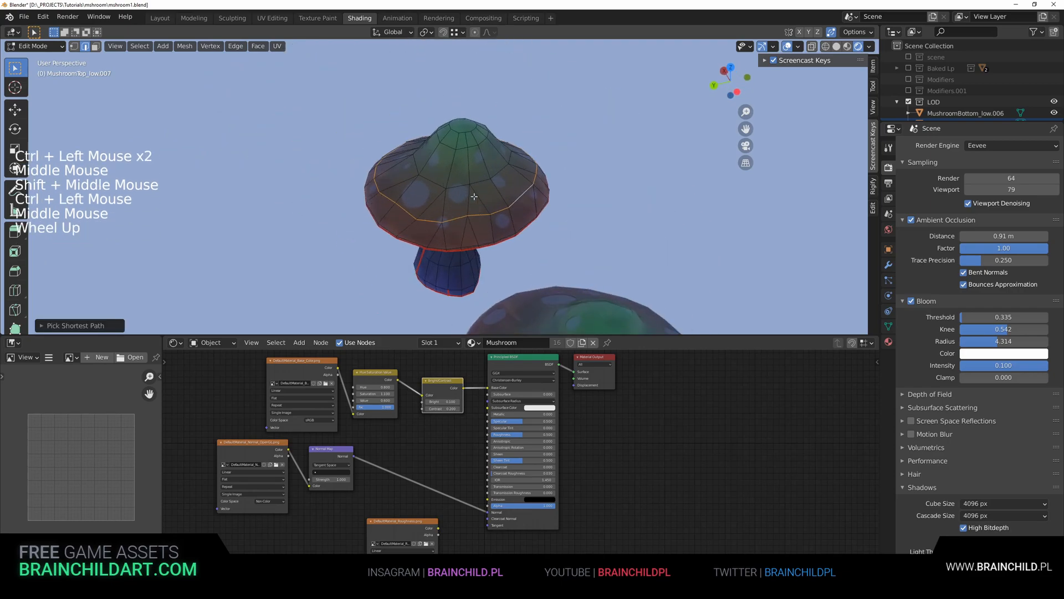
key("Delete")
left_click(481, 285)
Remove several more edge loops from the duplicated cap and return to Object Mode to check its silhouette.
key("Tab")
middle_click_drag(388, 261, 503, 223)
scroll(499, 216, "down", 2)
key("Tab")
middle_click_drag(429, 169, 488, 192, "shift")
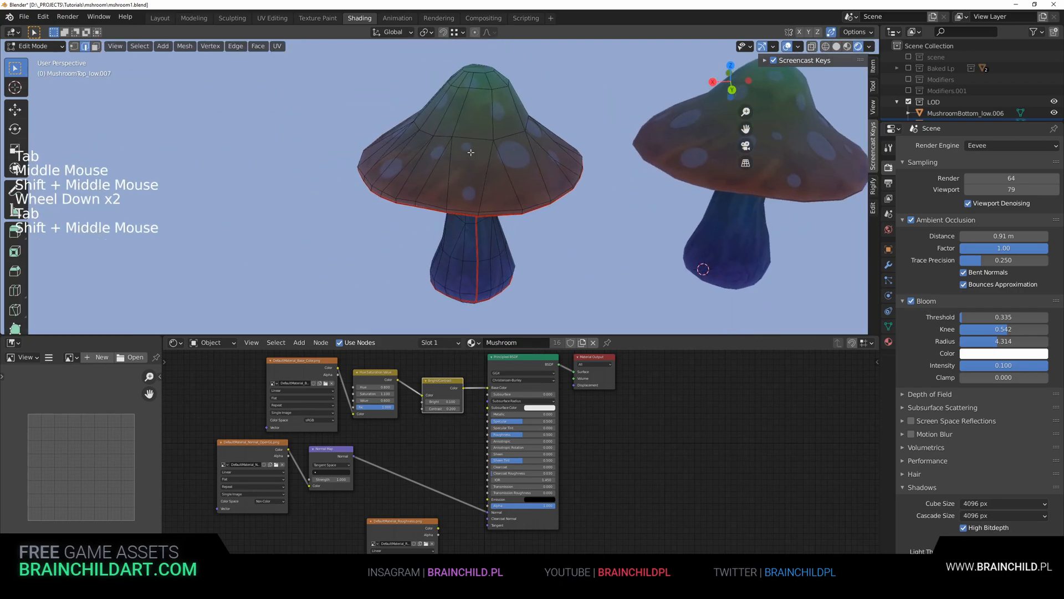
left_click(465, 208)
left_click(466, 209, "alt+shift")
key("Delete")
left_click(530, 204)
key("Tab")
scroll(531, 204, "down", 3)
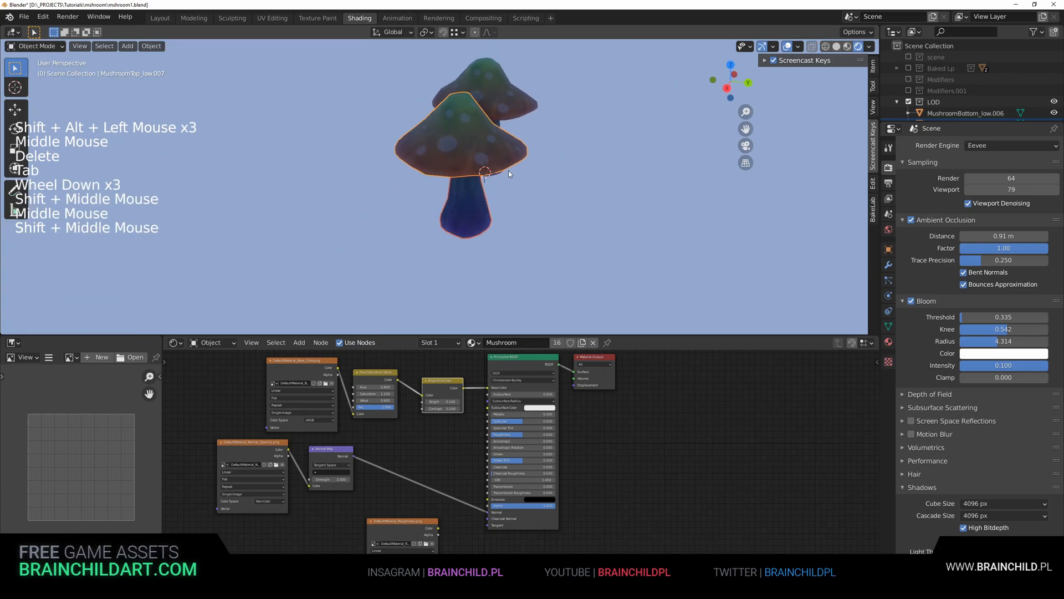
Select further edge loops on the duplicated mushroom while viewing it from below, and check its shape in Object Mode.
scroll(494, 236, "up", 3)
key("Tab")
middle_click_drag(495, 237, 473, 222, "shift")
scroll(473, 221, "up", 3)
middle_click_drag(473, 220, 428, 147)
scroll(463, 196, "down", 1, "shift")
left_click(439, 205)
left_click(438, 205, "alt+shift")
scroll(492, 222, "down", 1)
middle_click_drag(492, 221, 477, 208)
middle_click_drag(477, 208, 463, 177, "shift")
scroll(465, 188, "down", 1)
middle_click_drag(462, 177, 457, 169, "shift")
middle_click_drag(457, 169, 465, 185)
scroll(455, 165, "up", 1)
left_click(455, 164)
left_click(455, 164, "alt+shift")
key("Tab")
scroll(482, 188, "down", 3)
Select the bottom face of the duplicated stem in Edit Mode, scale it up, and return to Object Mode.
key("Tab")
key("3")
left_click(455, 194)
key("Delete")
key("s")
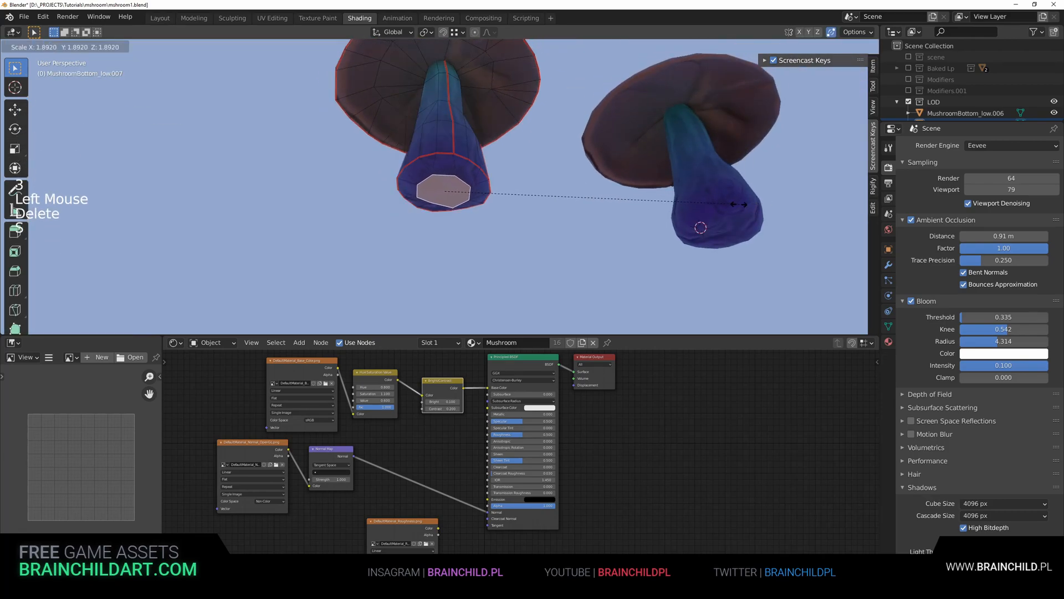
key("Tab")
Duplicate the reduced mushroom and place the new copy beside it as the next LOD.
middle_click_drag(548, 186, 526, 220)
scroll(521, 216, "down", 5)
middle_click_drag(477, 180, 496, 191)
key("shift+d")
key("g")
left_click(369, 214)
Select edge loops on the newest mushroom copy in Edit Mode and dissolve them.
scroll(500, 225, "up", 3)
key("Tab")
scroll(497, 206, "up", 1)
middle_click_drag(496, 191, 490, 159, "shift")
scroll(495, 176, "up", 1)
key("2")
left_click(409, 195)
left_click(407, 191, "alt+shift")
left_click(404, 188, "alt+shift")
key("Insert")
key("Delete")
middle_click_drag(404, 188, 344, 111)
Try to dissolve the edge ring on the underside of the newest cap, and undo it.
left_click(444, 195)
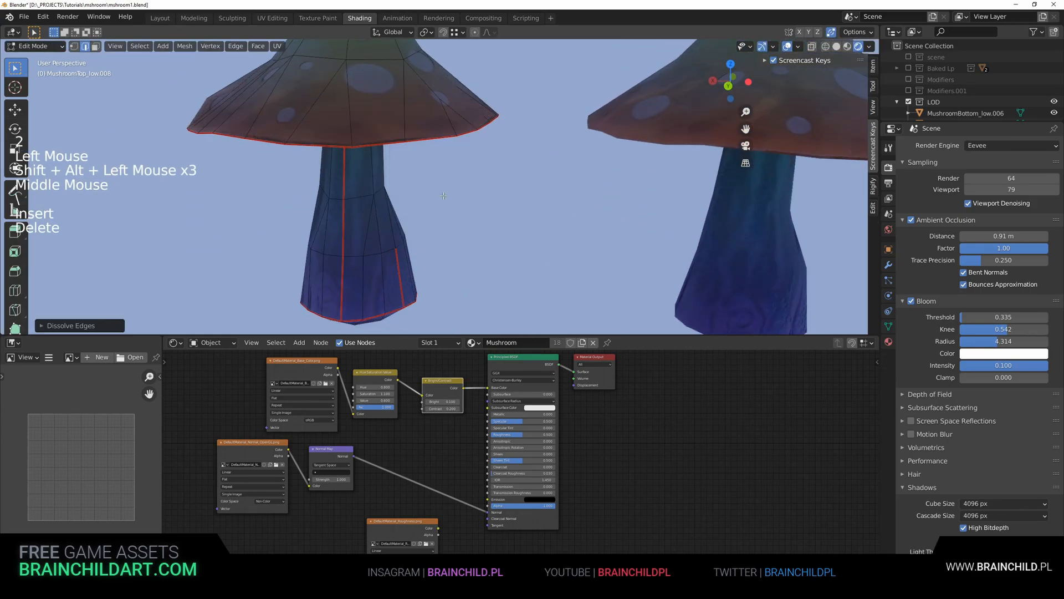
scroll(444, 196, "down", 2)
left_click(334, 105)
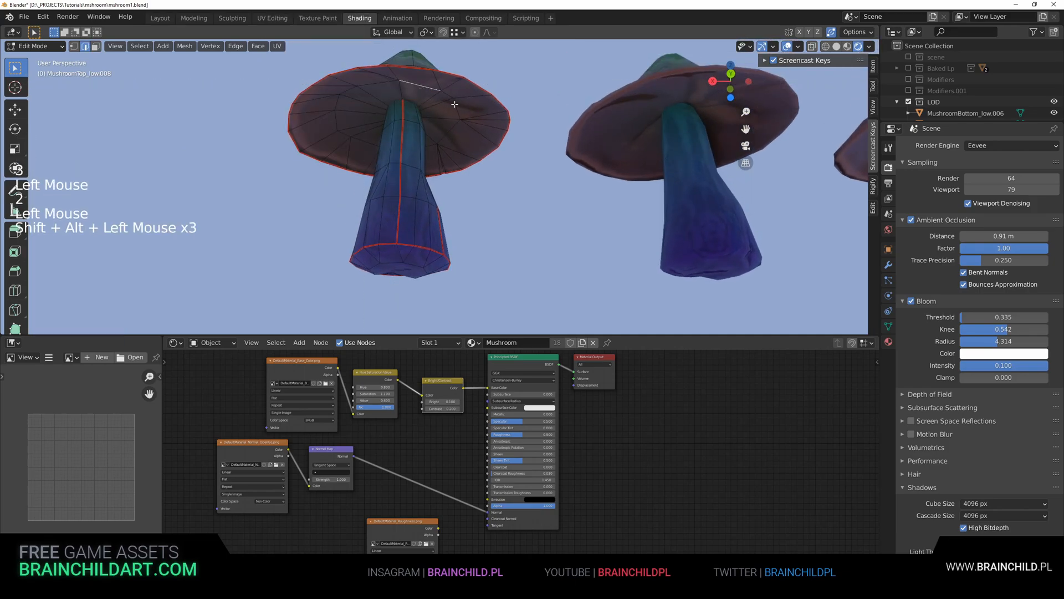
left_click(391, 84, "ctrl")
key("Delete")
left_click(435, 166)
middle_click_drag(435, 166, 454, 141)
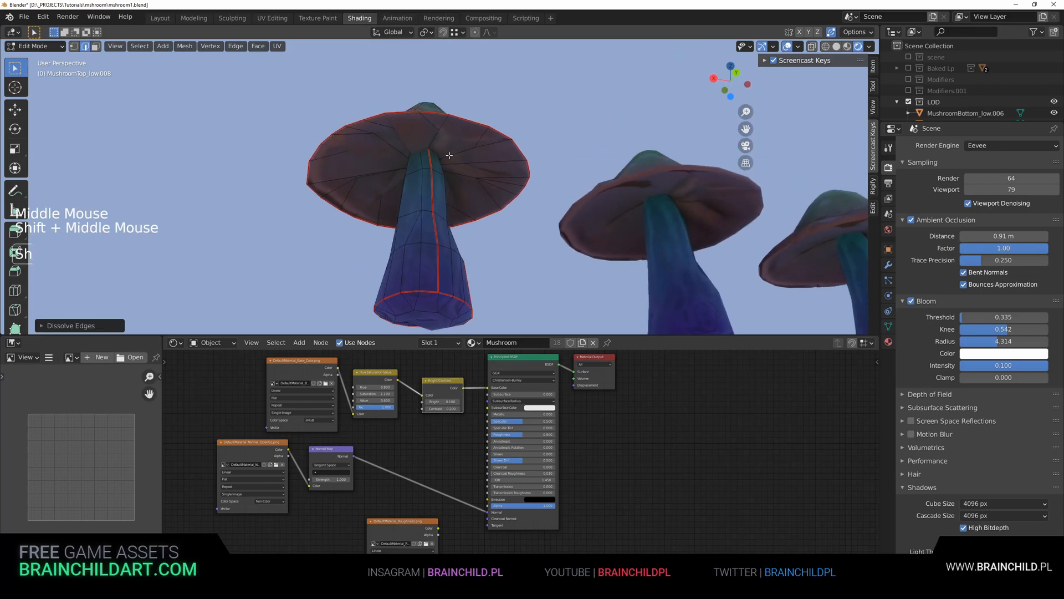
scroll(449, 155, "up", 1)
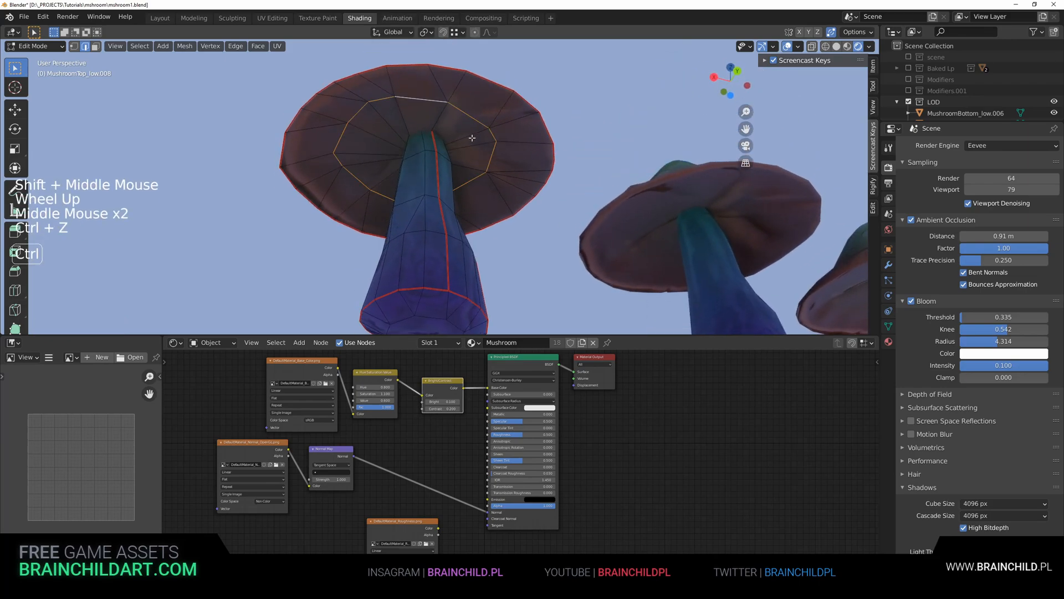
middle_click_drag(365, 139, 383, 138)
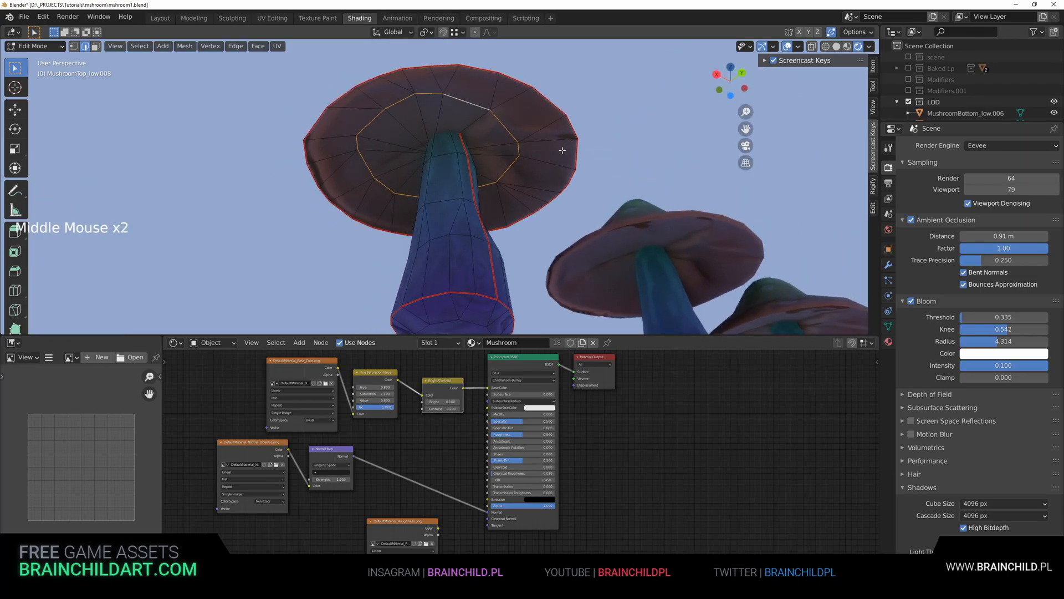
Check the newest mushroom's shape in Object Mode and return to Edit Mode.
key("Tab")
scroll(482, 158, "down", 2)
middle_click_drag(482, 158, 438, 189)
key("Tab")
scroll(501, 178, "down", 1)
Merge stray vertices on the underside of the newest cap near the stem, clean up the leftover selection, and leave Edit Mode.
scroll(462, 189, "up", 10)
key("1")
left_click(540, 234)
left_click(447, 181, "shift")
left_click(429, 199)
middle_click_drag(437, 189, 435, 172, "shift")
middle_click_drag(436, 172, 431, 160)
middle_click_drag(431, 161, 431, 159, "shift")
scroll(431, 158, "down", 2)
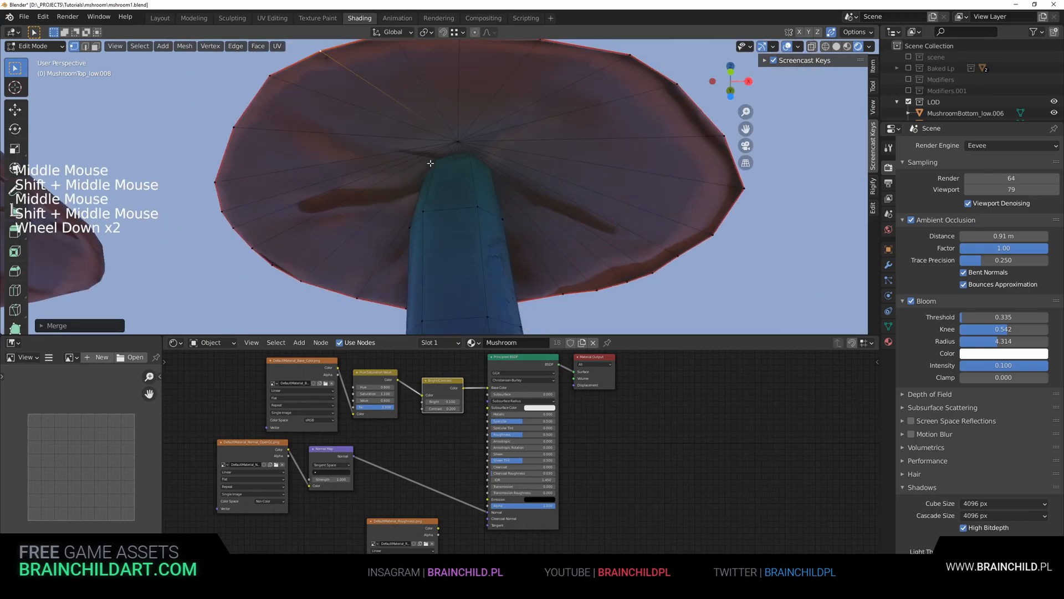
scroll(450, 210, "down", 6)
key("Delete")
middle_click_drag(447, 231, 443, 228, "shift")
key("Tab")
left_click(242, 191)
key("Tab")
left_click(241, 191)
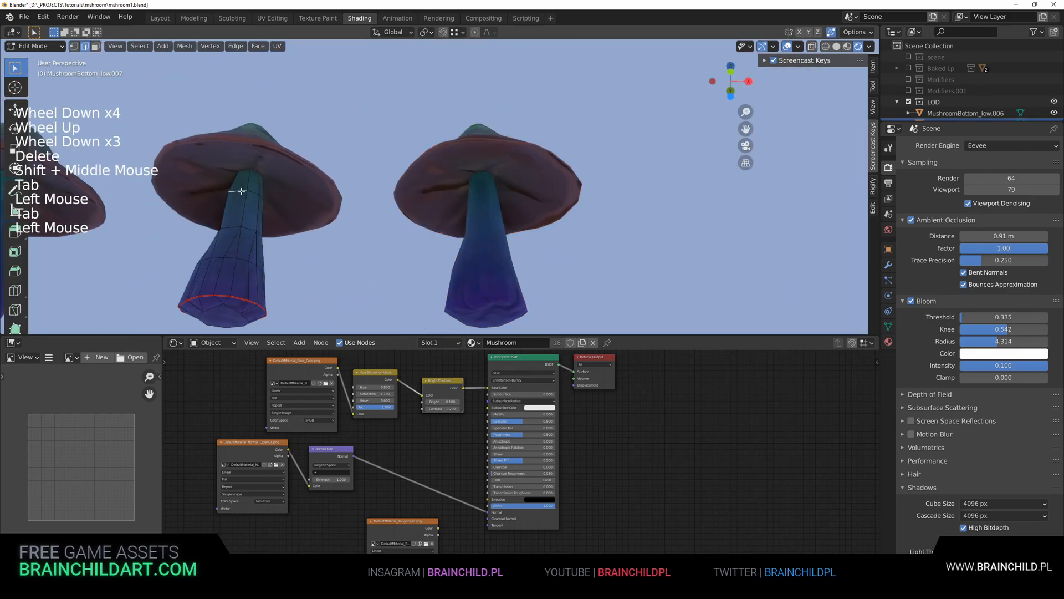
scroll(242, 193, "down", 4)
middle_click_drag(242, 193, 252, 229)
middle_click_drag(261, 230, 377, 231)
scroll(379, 232, "up", 3)
scroll(443, 211, "down", 3)
middle_click_drag(532, 183, 490, 215, "shift")
key("Tab")
Open the newest copy's stem in Edit Mode and dissolve the edge loop near its base.
left_click(493, 198)
key("Tab")
scroll(494, 203, "up", 3)
left_click(478, 218)
left_click(469, 221, "alt+shift")
key("Delete")
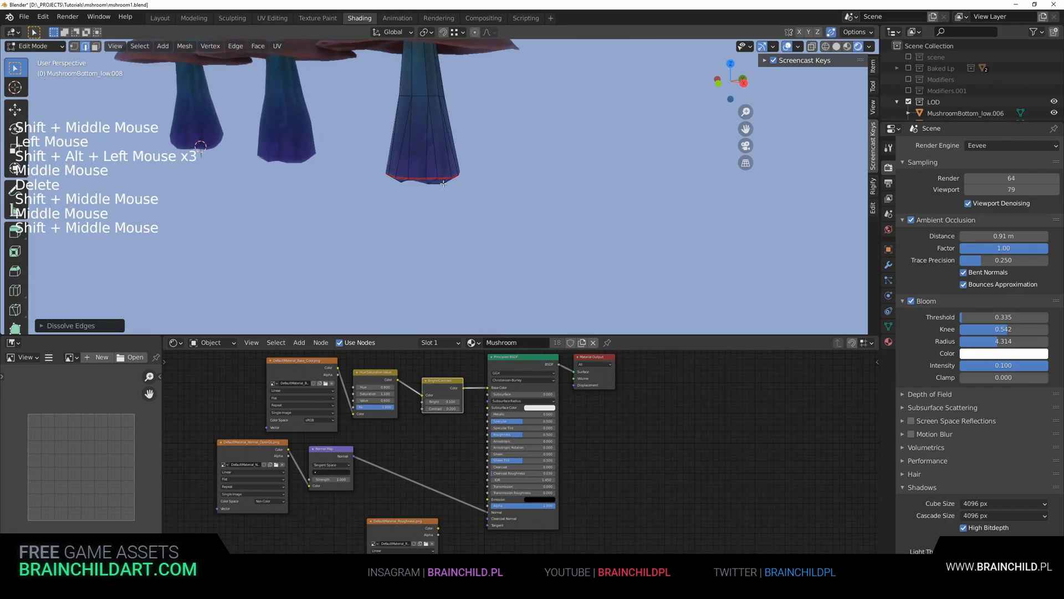
Select a short edge on the bottom rim of the newest stem and merge it at its center.
scroll(443, 182, "down", 1)
middle_click_drag(443, 183, 433, 188)
scroll(432, 188, "up", 3)
left_click(413, 161)
middle_click_drag(414, 166, 429, 233)
scroll(427, 217, "down", 3)
key("2")
scroll(426, 244, "up", 2)
left_click(413, 249)
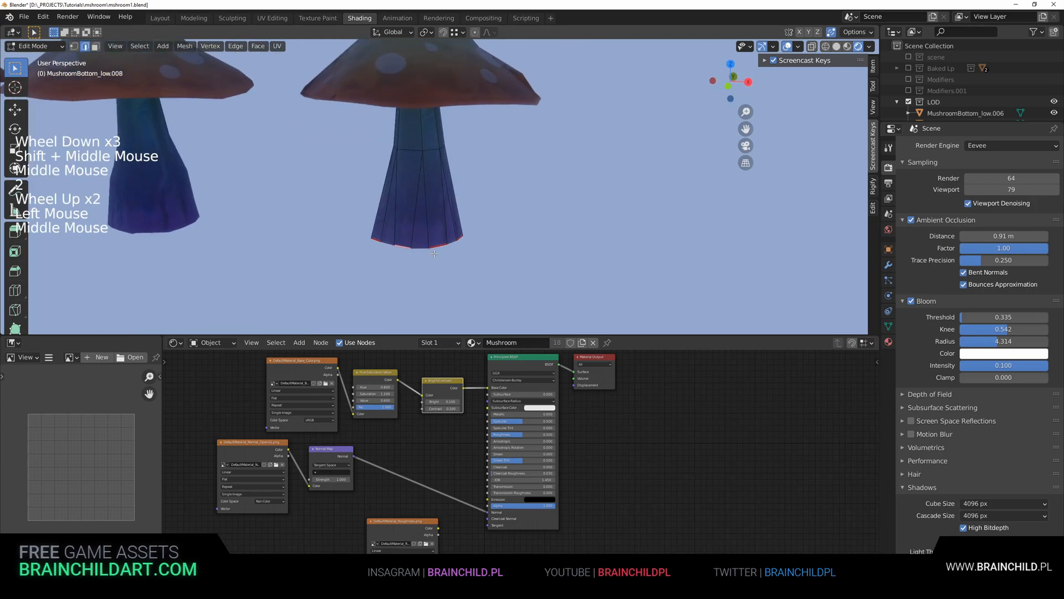
scroll(434, 253, "up", 2)
key("Delete")
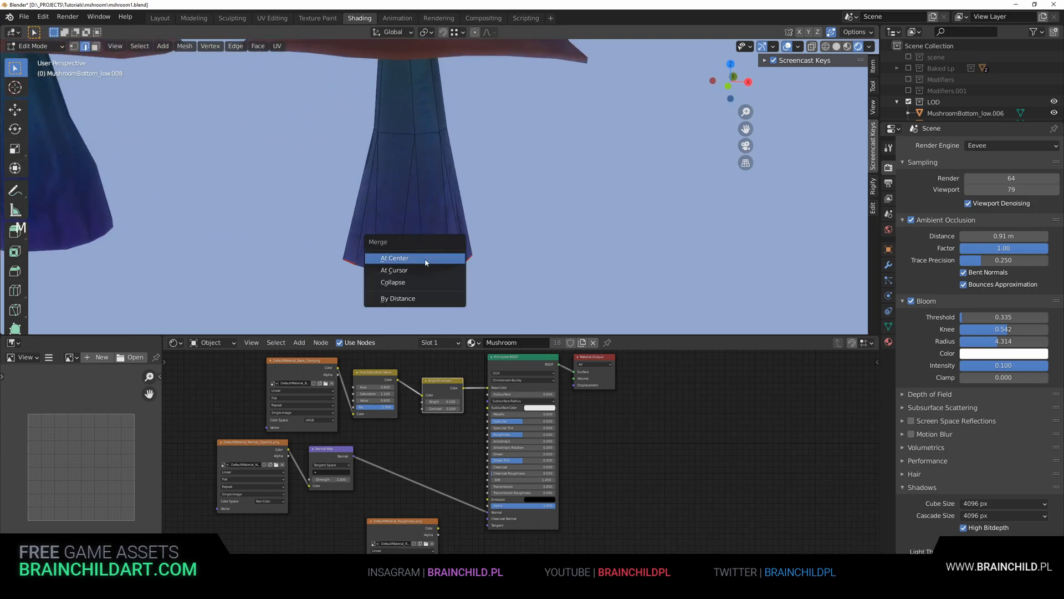
Merge further bottom rim edges around the newest stem to reduce its number of sides.
middle_click_drag(437, 286, 388, 269)
key("Tab")
key("Tab")
left_click(434, 261)
middle_click_drag(476, 262, 560, 222)
left_click(487, 306)
key("m")
left_click(486, 306)
key("m")
scroll(496, 317, "down", 2)
Try to dissolve several edges on the side of the newest stem, and undo it.
left_click(463, 161)
left_click(461, 183, "alt+shift")
key("Delete")
mouse_move(483, 163)
middle_mouse_down()
mouse_move(565, 166)
mouse_move(416, 157)
mouse_move(375, 180)
mouse_move(414, 177)
mouse_move(421, 156)
mouse_move(478, 148)
middle_mouse_up()
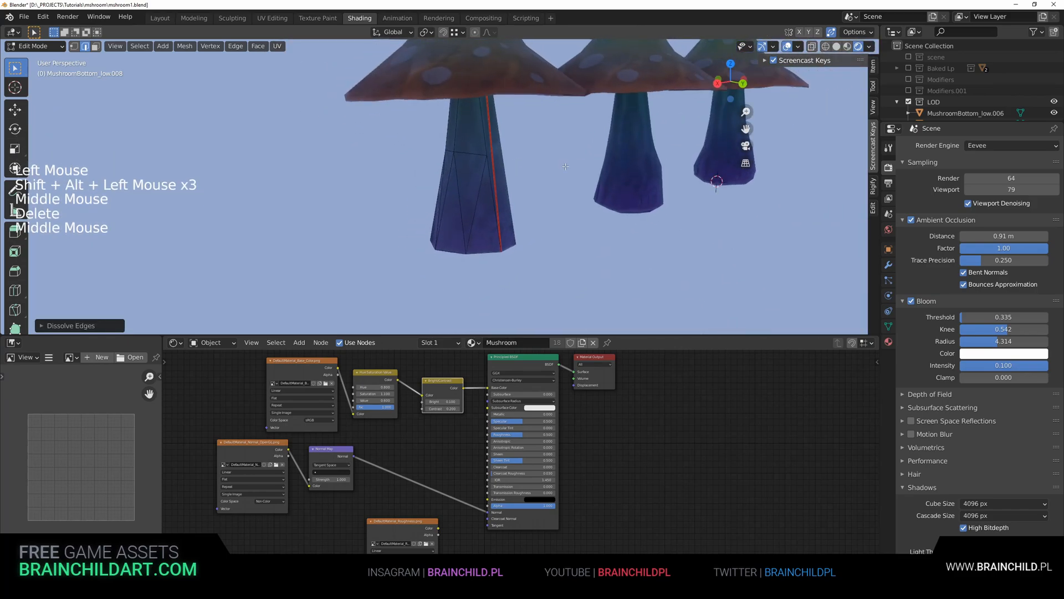
key("ctrl+z")
Dissolve the horizontal edges around the middle of the newest stem.
left_click(565, 166, "ctrl")
left_click(414, 155, "shift")
key("Delete")
left_click(375, 182)
key("Tab")
key("1")
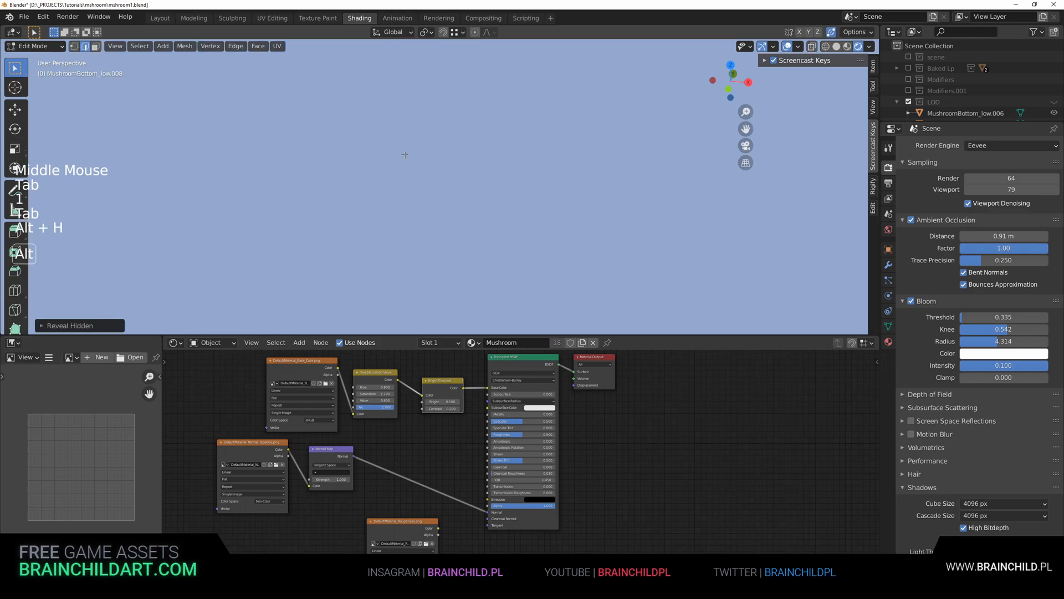
left_click(1055, 102)
Switch to vertex selection and slide the first mid-height vertices of the newest stem along their edges.
key("1")
left_click(404, 156)
left_click(406, 152)
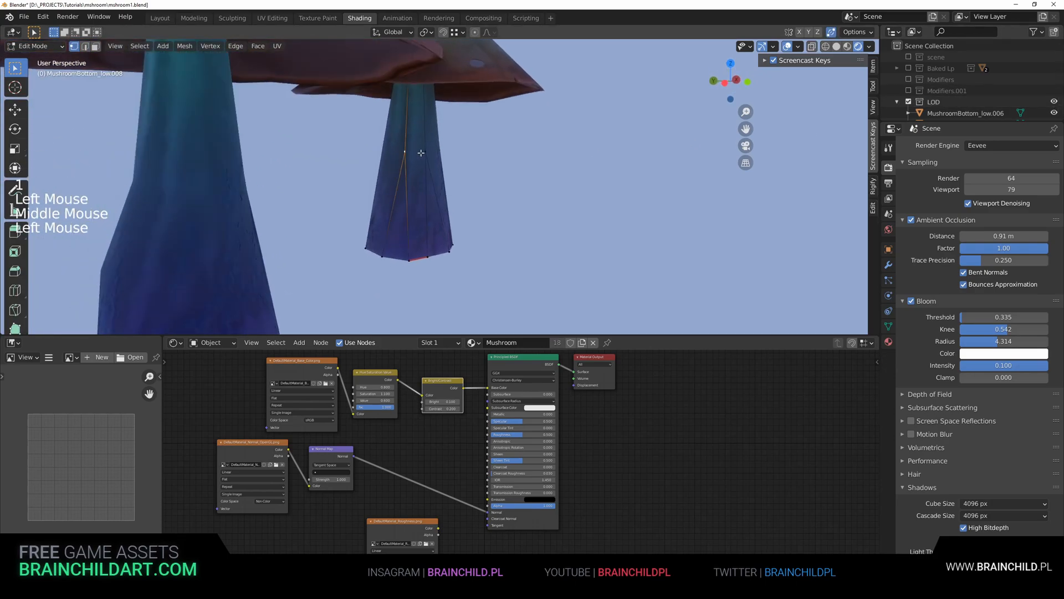
left_click(422, 289)
left_click(404, 147)
middle_click_drag(422, 285, 383, 200)
key("g")
key("g")
left_click(411, 249)
left_click(410, 150)
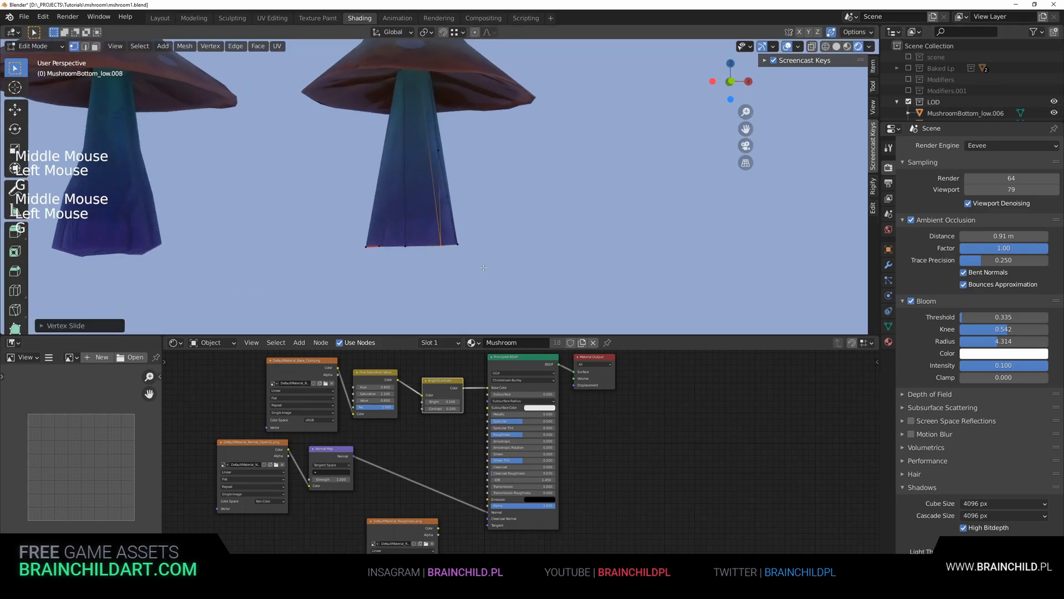
Slide the remaining mid-height vertices on the other sides of the newest stem along their edges.
left_click(438, 255)
middle_click_drag(438, 250, 399, 222)
key("g")
key("g")
scroll(476, 249, "up", 1)
middle_click_drag(477, 244, 421, 210)
left_click(499, 148)
key("g")
key("g")
left_click(516, 292)
scroll(460, 86, "down", 1)
Switch the viewport to solid shading to see the mushroom geometry without textures.
mouse_move(460, 87)
middle_mouse_down()
mouse_move(485, 197)
mouse_move(466, 214)
mouse_move(460, 255)
middle_mouse_up()
left_click(472, 176)
key("z")
left_click(446, 145)
key("z")
scroll(504, 215, "down", 3)
middle_click_drag(504, 215, 377, 216, "shift")
Dissolve the horizontal edges around the middle of the newest mushroom's cap.
key("Tab")
left_click(429, 167)
key("Tab")
scroll(460, 216, "up", 4)
key("2")
left_click(450, 230)
left_click(460, 232, "alt+shift")
left_click(461, 219, "ctrl")
left_click(454, 208, "ctrl")
middle_click_drag(471, 216, 388, 208)
left_click(465, 205, "ctrl")
middle_click_drag(499, 206, 426, 205)
key("Delete")
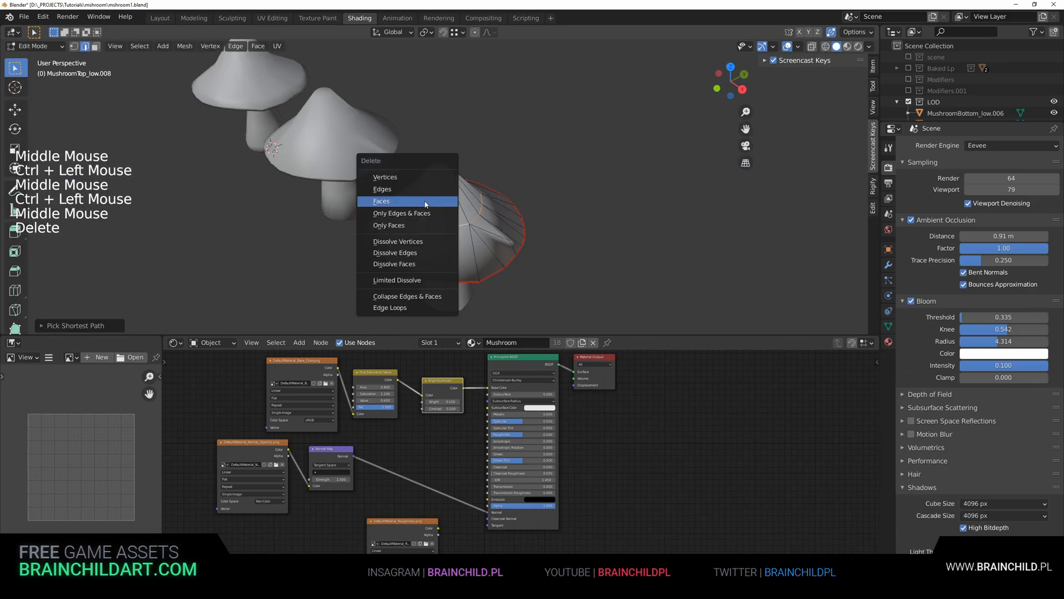
Switch to vertex selection with textured shading and slide the first mid-height cap vertices down their edges to the rim.
middle_click_drag(420, 249, 444, 222, "shift")
middle_click_drag(444, 222, 446, 221)
scroll(460, 213, "up", 1)
key("1")
left_click(858, 47)
scroll(506, 49, "up", 2)
key("g")
key("g")
middle_click_drag(538, 174, 488, 194)
scroll(488, 197, "down", 1)
key("g")
key("g")
left_click(529, 276)
middle_click_drag(527, 277, 475, 282)
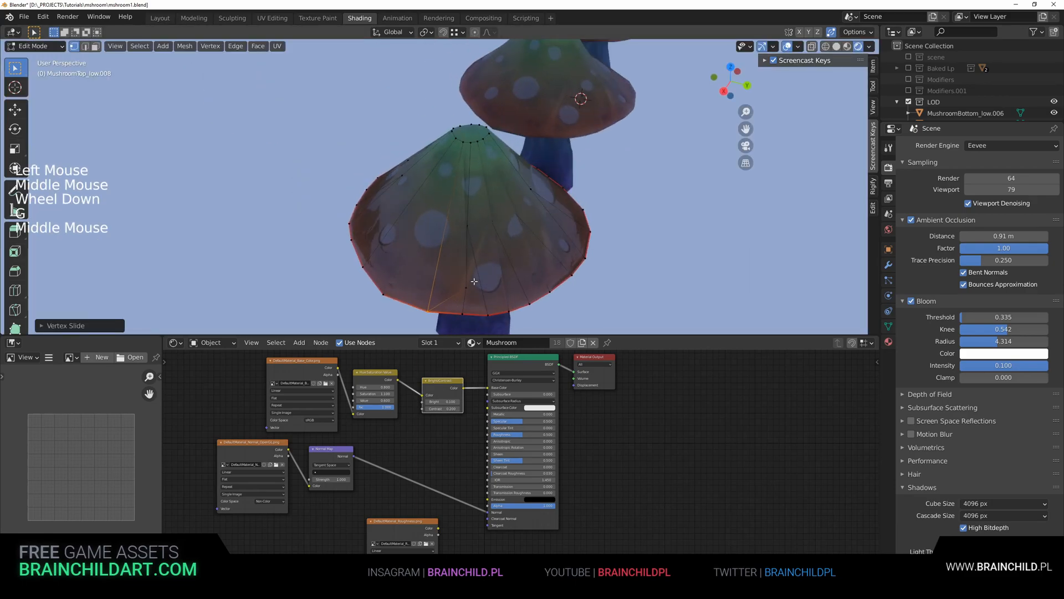
Slide the next mid-height vertices around the newest cap down their edges to the rim.
left_click(459, 52)
middle_click_drag(495, 239, 435, 189)
left_click(435, 189)
key("g")
key("g")
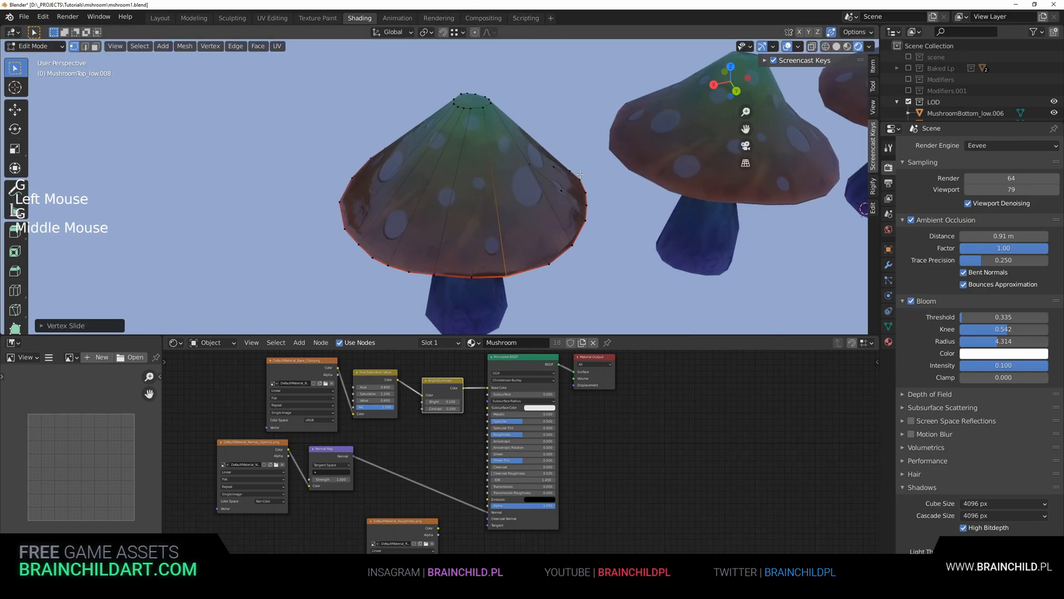
middle_click_drag(487, 87, 500, 200)
left_click(501, 199)
key("g")
left_click(536, 276)
middle_click_drag(535, 276, 433, 211)
middle_click_drag(433, 211, 405, 190)
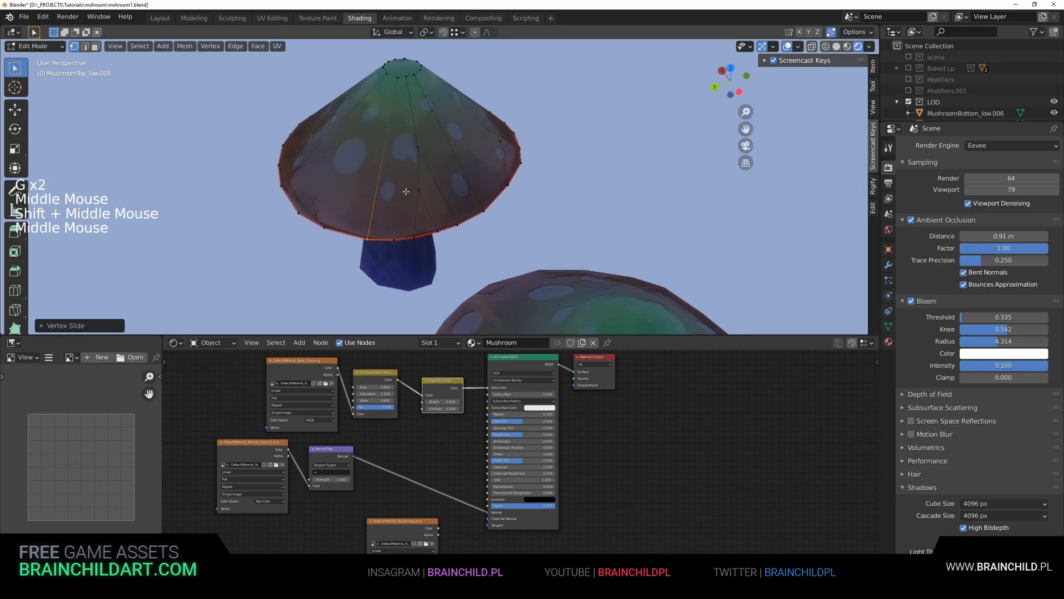
Slide the remaining mid-height vertices on the other sides of the newest cap down their edges.
left_click(427, 150)
key("g")
middle_click_drag(430, 253, 388, 250)
scroll(430, 239, "down", 1)
left_click(466, 183)
key("g")
key("g")
middle_click_drag(485, 211, 438, 216)
left_click(459, 164)
key("g")
key("g")
left_click(480, 155)
key("g")
key("g")
Switch to edge selection and merge the first edge of the small ring at the newest cap's tip.
middle_click_drag(534, 178, 494, 119)
middle_click_drag(493, 119, 482, 188)
scroll(481, 145, "up", 2)
left_click(481, 139)
key("2")
key("m")
left_click(478, 158)
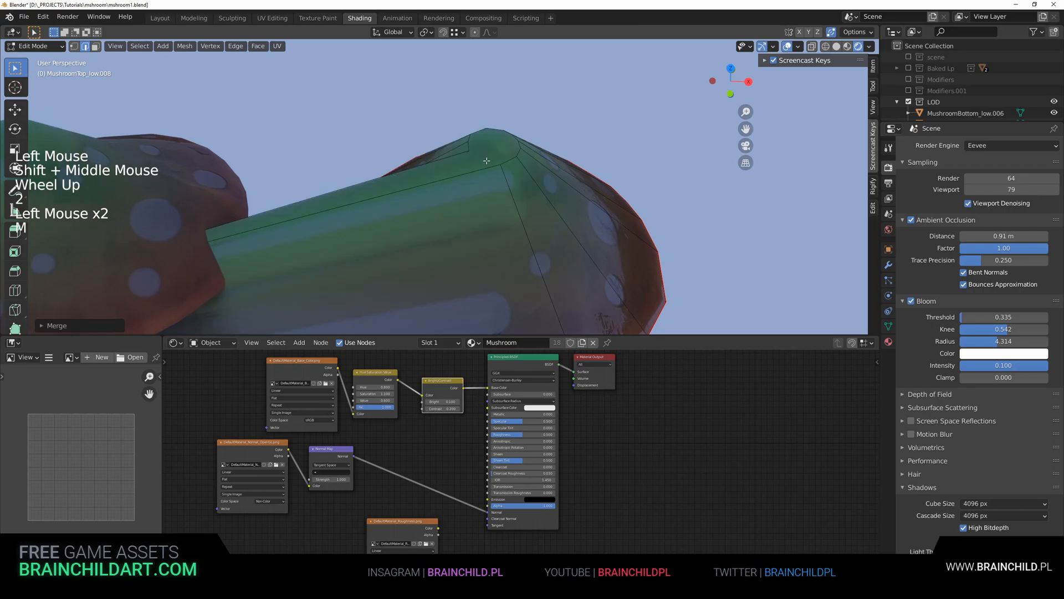
key("ctrl+z")
key("m")
middle_click_drag(499, 167, 428, 207)
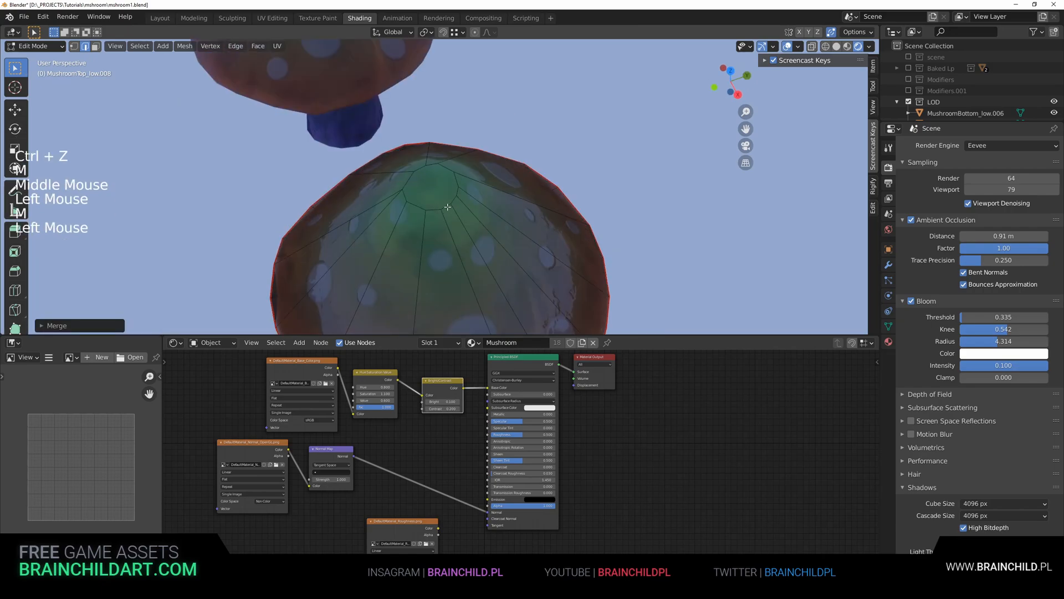
Merge further edges of the ring at the cap's tip to reduce its number of sides.
key("m")
left_click(424, 209)
key("m")
left_click(444, 194)
key("m")
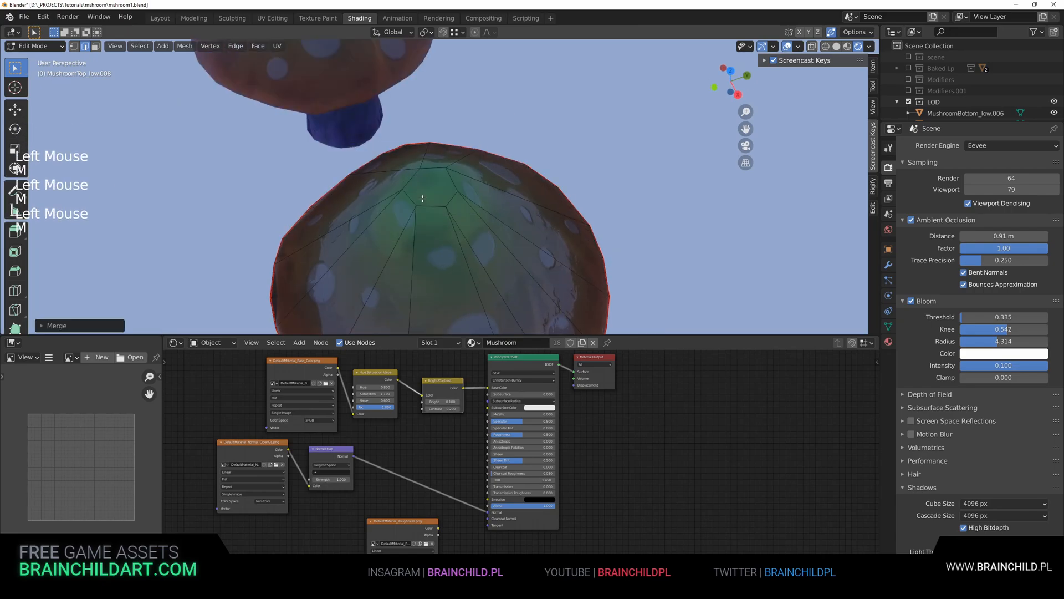
Leave mesh editing and compare the mushroom LODs from a distance.
scroll(435, 171, "down", 1)
middle_click_drag(434, 170, 449, 150)
scroll(449, 156, "down", 4)
middle_click_drag(449, 221, 422, 183, "shift")
key("Tab")
scroll(443, 211, "down", 4)
left_click(451, 230)
scroll(454, 230, "down", 2)
scroll(491, 204, "down", 3)
scroll(490, 204, "up", 12)
Inspect the mesh of the middle mushroom's cap next to the neighbouring LODs.
left_click(420, 181)
key("Tab")
scroll(421, 181, "up", 4)
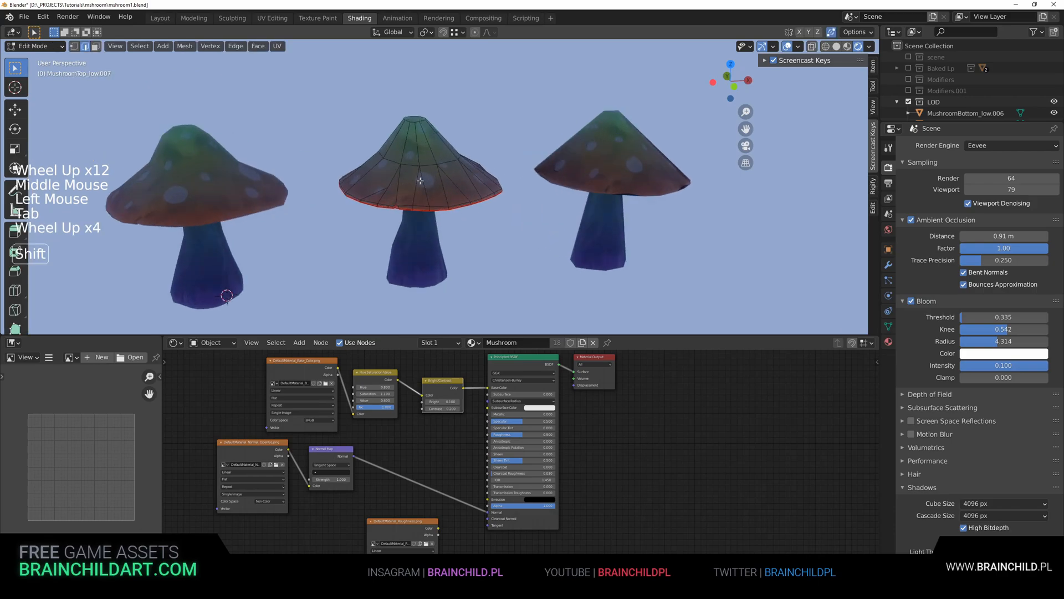
left_click(242, 188, "shift")
key("Tab")
middle_click_drag(348, 194, 366, 226, "shift")
key("Tab")
key("Tab")
key("Tab")
Merge selected edges on the middle mushroom's cap and leave mesh editing.
left_click(428, 155)
scroll(424, 144, "up", 3)
middle_click_drag(416, 98, 443, 172, "shift")
left_click(410, 146)
scroll(469, 198, "up", 2)
middle_click_drag(443, 172, 402, 167, "shift")
left_click(461, 202)
left_click(435, 195)
key("m")
left_click(435, 195)
left_click(380, 221)
key("m")
left_click(382, 221)
key("Tab")
Delete the unneeded geometry on the underside of the middle mushroom's stem.
scroll(412, 195, "down", 8)
middle_click_drag(402, 166, 442, 158)
left_click(395, 137)
scroll(394, 138, "down", 3)
scroll(450, 145, "up", 4)
left_click(465, 197)
key("Tab")
scroll(464, 197, "down", 1)
middle_click_drag(442, 158, 438, 149, "shift")
middle_click_drag(438, 148, 432, 180)
scroll(430, 169, "up", 4)
scroll(434, 182, "up", 4)
left_click(435, 183)
left_click(477, 188)
key("ctrl+z")
key("Delete")
left_click(517, 183)
middle_click_drag(516, 183, 471, 205)
scroll(474, 189, "down", 4)
key("Tab")
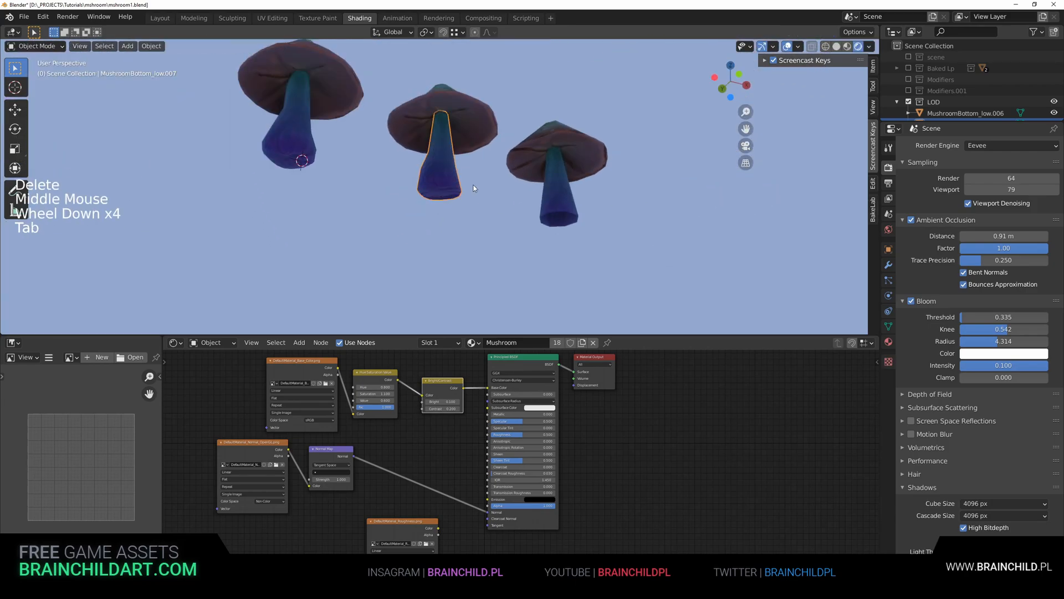
Duplicate the lowest-poly mushroom's cap and stem and place the copy at the end of the row.
scroll(485, 211, "down", 3)
left_click(486, 212)
scroll(470, 205, "down", 3)
key("b")
left_click_drag(409, 186, 460, 244)
middle_click_drag(443, 219, 464, 166, "alt")
left_click(478, 221)
scroll(465, 166, "up", 4)
middle_click_drag(464, 167, 436, 146, "shift")
middle_click_drag(435, 145, 435, 189, "shift")
scroll(435, 189, "up", 3)
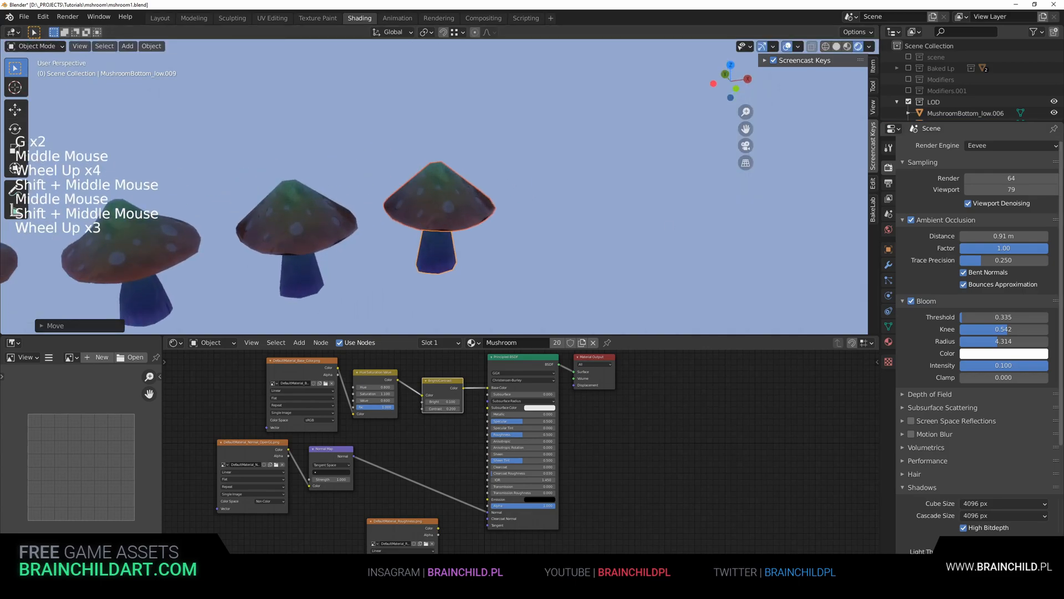
Merge the face at the tip of the newest mushroom's cap into a single point.
middle_click_drag(499, 191, 540, 178)
scroll(432, 205, "up", 3)
left_click(411, 208)
key("Tab")
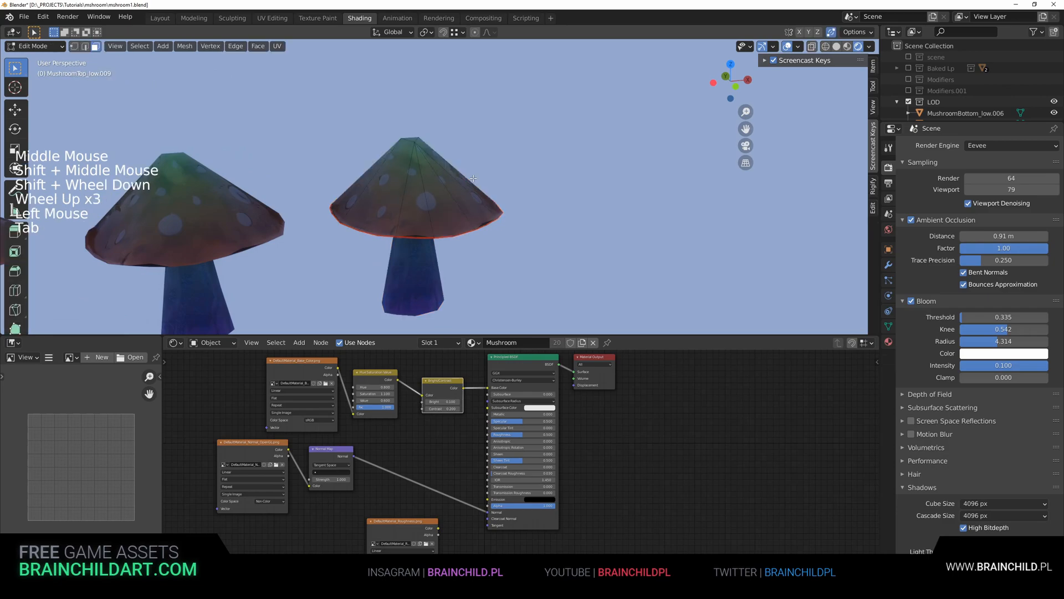
scroll(413, 205, "up", 2)
middle_click_drag(416, 202, 471, 100, "shift")
middle_click_drag(471, 99, 474, 130)
middle_click_drag(474, 61, 477, 96, "shift")
key("m")
left_click(476, 96)
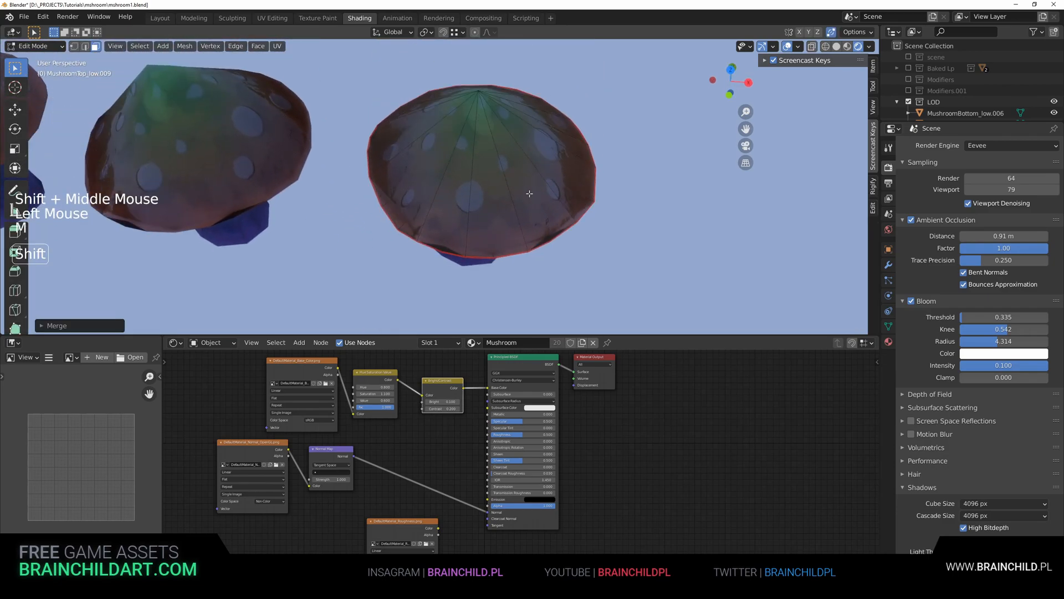
Delete the faces on the underside of the newest mushroom's cap.
middle_click_drag(537, 204, 518, 191, "shift")
middle_click_drag(519, 191, 499, 125)
middle_click_drag(432, 282, 435, 238)
left_click(434, 238)
key("b")
left_click_drag(391, 164, 436, 211)
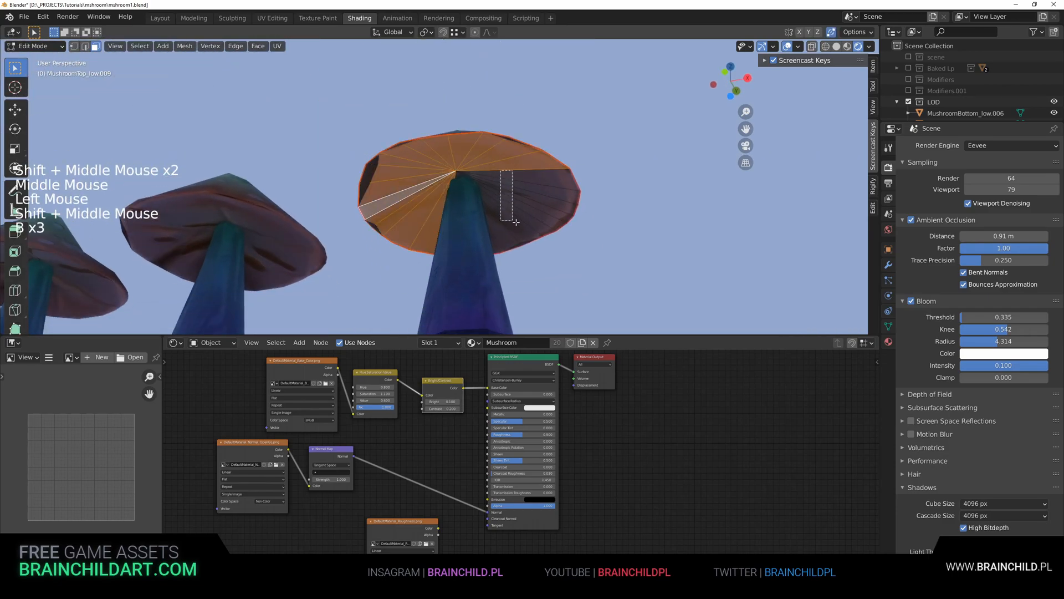
middle_click_drag(496, 245, 463, 257)
left_click(580, 168, "shift")
left_click(593, 173, "shift")
middle_click_drag(590, 186, 479, 217, "shift")
left_click(568, 175, "shift")
key("Delete")
left_click(507, 128)
Switch mesh editing to the newest mushroom's stem and merge selected edges around it to reduce its sides.
middle_click_drag(507, 128, 360, 182)
scroll(499, 183, "down", 3)
key("Tab")
left_click(483, 183)
key("Tab")
key("2")
left_click(469, 172)
middle_click_drag(521, 208, 333, 189, "shift")
key("m")
left_click(434, 201)
key("m")
middle_click_drag(435, 203, 371, 204)
left_click(491, 199)
key("m")
middle_click_drag(526, 217, 424, 214)
left_click(444, 247)
key("m")
scroll(444, 248, "down", 2)
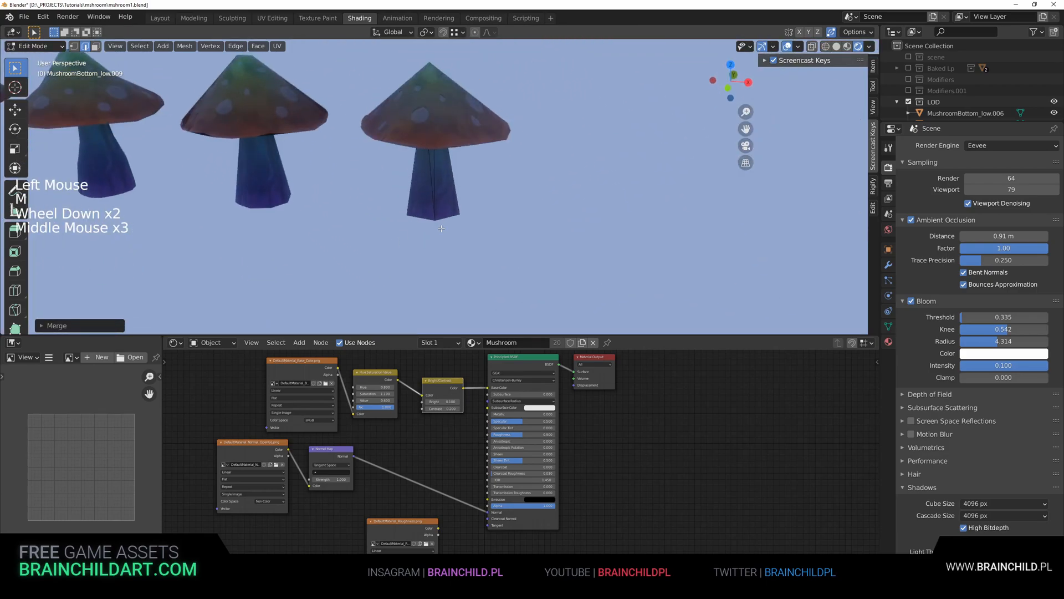
Merge one more edge of the newest mushroom's stem and show the viewport in solid shading.
middle_click_drag(433, 133, 432, 161, "shift")
key("z")
scroll(432, 160, "up", 4)
left_click(455, 114)
mouse_move(425, 113)
middle_mouse_down()
mouse_move(454, 115)
mouse_move(427, 124)
mouse_move(429, 143)
middle_mouse_up()
key("m")
scroll(422, 133, "down", 5)
key("z")
Delete the underside faces of the cap on the mushroom beside the newest one.
mouse_move(455, 147)
middle_mouse_down("shift")
mouse_move(524, 131)
mouse_move(510, 92)
middle_mouse_up("shift")
scroll(488, 111, "down", 2)
key("Tab")
left_click(438, 124)
key("Tab")
scroll(439, 130, "up", 4)
middle_click_drag(446, 177, 409, 75)
middle_click_drag(409, 74, 402, 123, "shift")
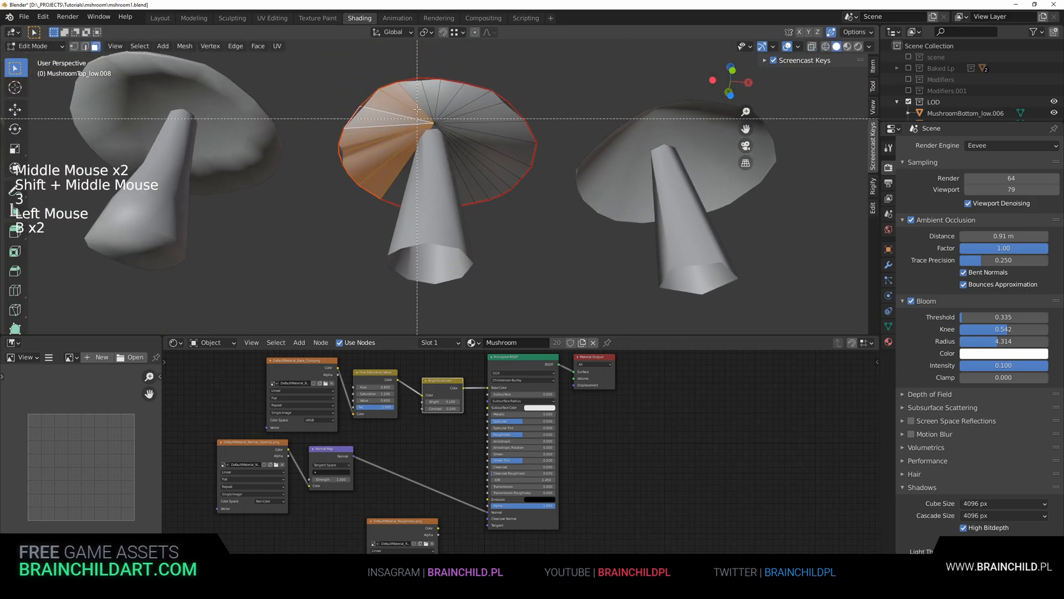
key("b")
middle_click_drag(438, 173, 483, 194)
key("Delete")
left_click(481, 177)
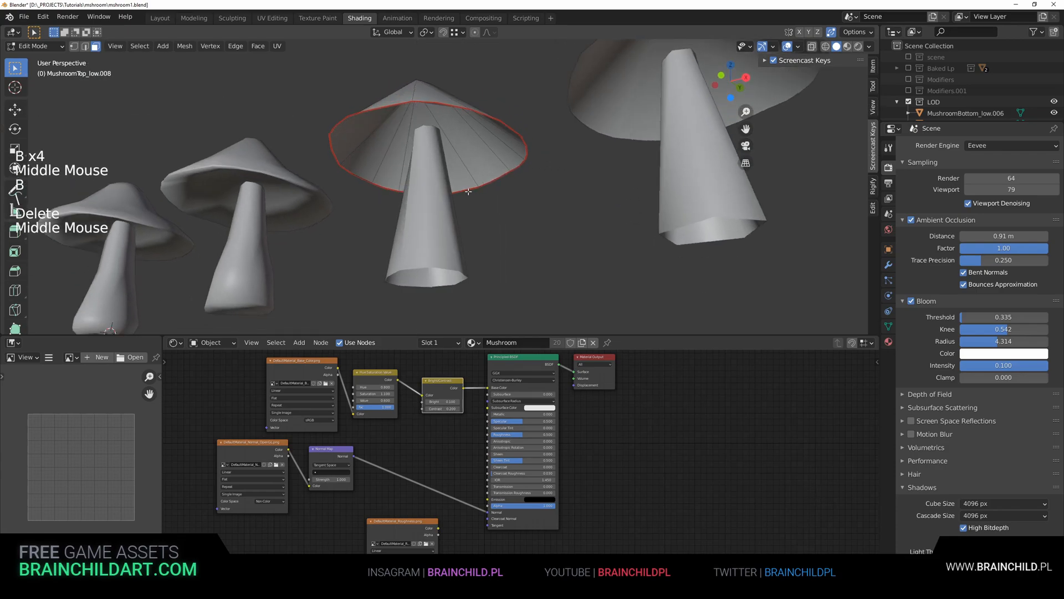
Return the viewport to rendered shading and leave mesh editing.
key("Tab")
left_click(858, 46)
scroll(612, 177, "down", 3)
key("Tab")
scroll(476, 182, "down", 4)
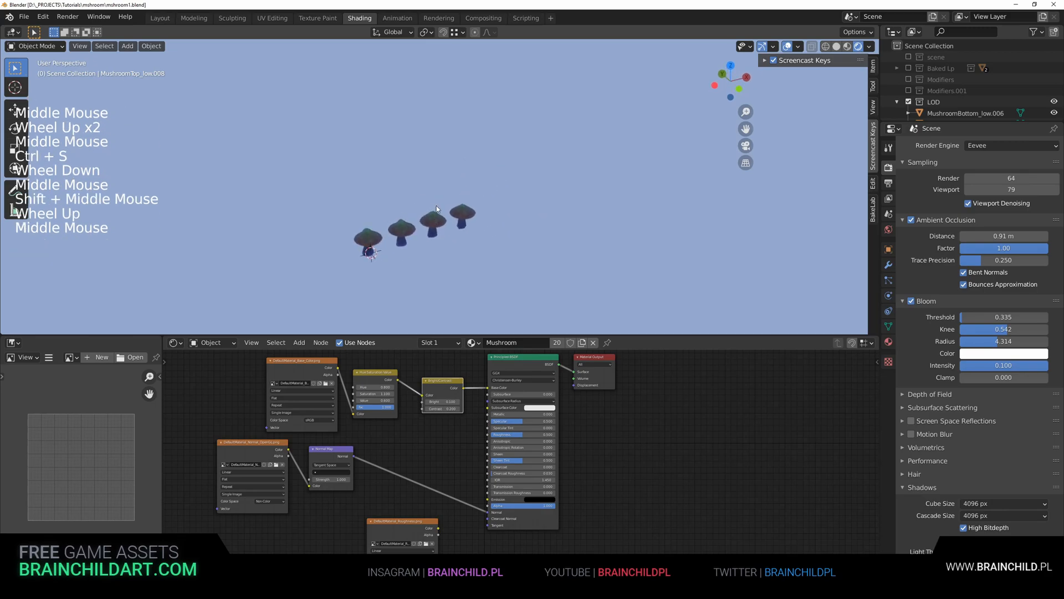
Select all the LOD mushrooms and open them together for mesh editing.
scroll(437, 205, "up", 2)
middle_click_drag(437, 205, 484, 173, "shift")
scroll(486, 165, "up", 1)
scroll(415, 105, "up", 2)
scroll(472, 186, "up", 1)
left_click(512, 137)
key("a")
key("Tab")
Merge the first selected edges on the second-highest-detail mushroom at their centers.
scroll(484, 173, "up", 1)
middle_click_drag(484, 173, 476, 128, "shift")
middle_click_drag(475, 129, 517, 181, "shift")
middle_click_drag(517, 181, 545, 181)
middle_click_drag(545, 181, 390, 191, "shift")
scroll(428, 160, "up", 2)
key("m")
left_click(441, 183)
left_click(380, 158)
key("m")
left_click(380, 158)
Merge two more edges at their centers from another side of the second-highest-detail mushroom.
middle_click_drag(419, 155, 274, 124)
left_click(381, 130)
key("m")
left_click(381, 130)
left_click(432, 81)
key("m")
left_click(432, 81)
Merge the remaining selected short edges of the second-highest-detail mushroom's cap at their centers.
middle_click_drag(432, 150, 546, 150, "shift")
scroll(420, 152, "up", 4)
left_click(420, 152)
left_click(417, 156)
key("m")
left_click(417, 156)
left_click(440, 224)
key("m")
left_click(440, 225)
key("m")
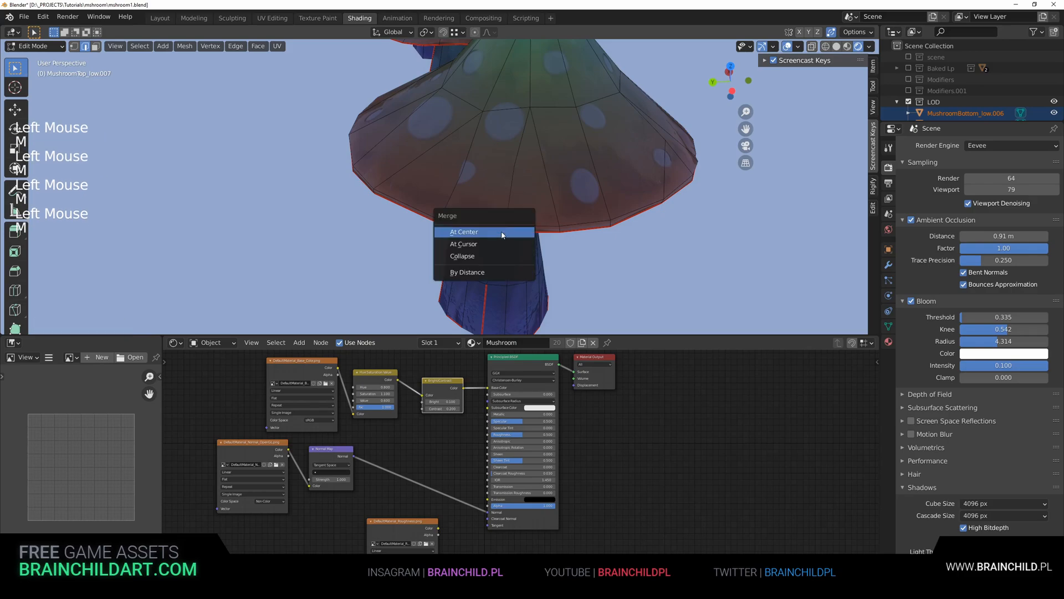
middle_click_drag(499, 224, 497, 189)
left_click(479, 239)
Slide a vertex on the lower part of the cap down its edge onto the rim.
left_click(442, 177)
key("g")
key("g")
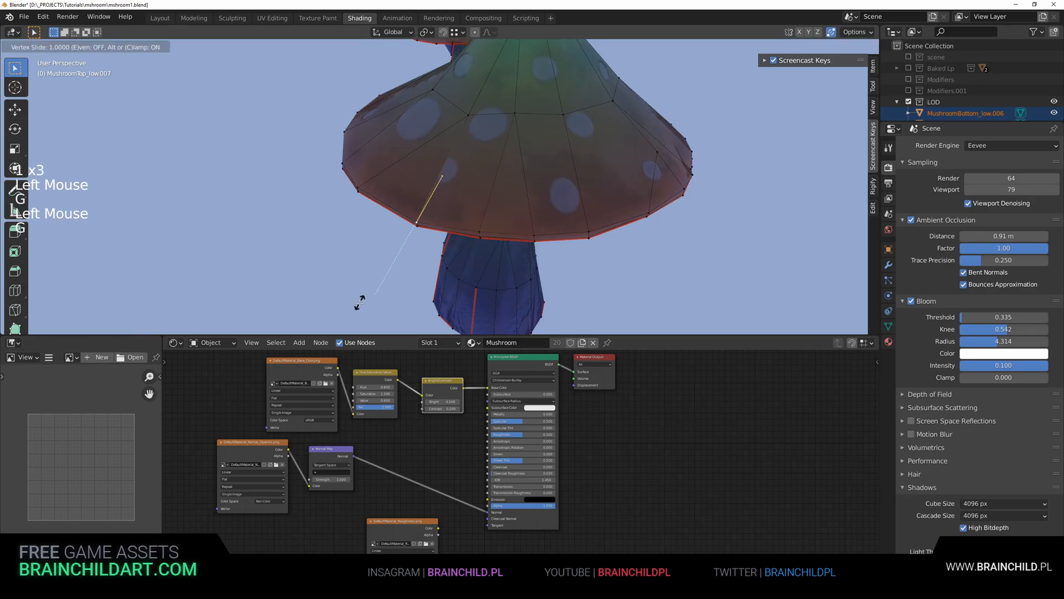
left_click(361, 299)
Slide another lower cap vertex along its edge to the rim directly above the stem.
left_click(513, 115)
middle_click_drag(514, 114, 493, 157)
middle_click_drag(493, 158, 530, 187)
left_click(444, 167)
key("g")
key("g")
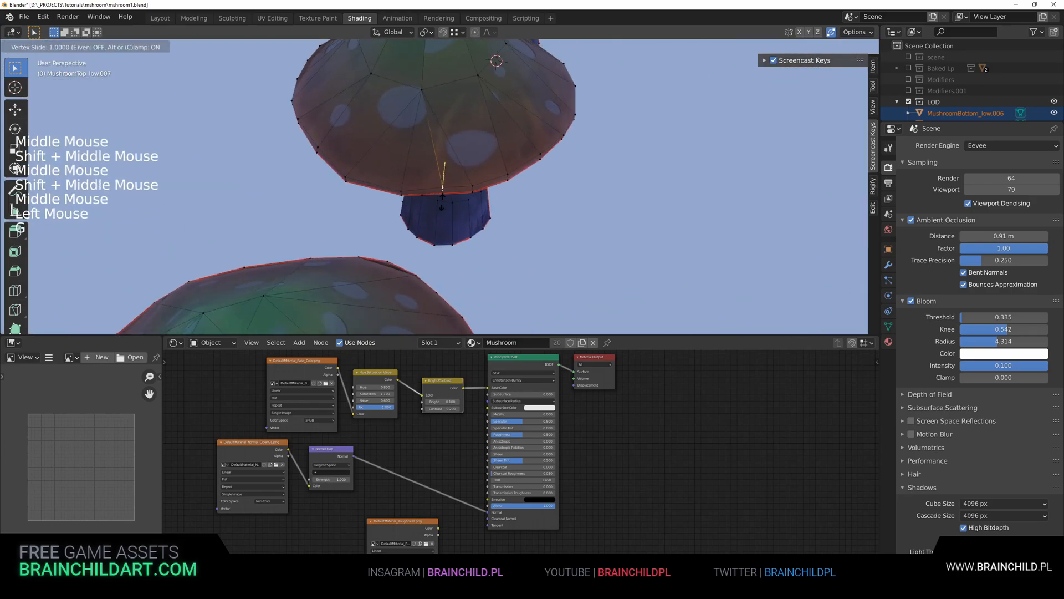
key("g")
left_click(469, 198)
Undo the last edge slide and dissolve the selected edges near the cap's rim.
middle_click_drag(469, 198, 486, 203)
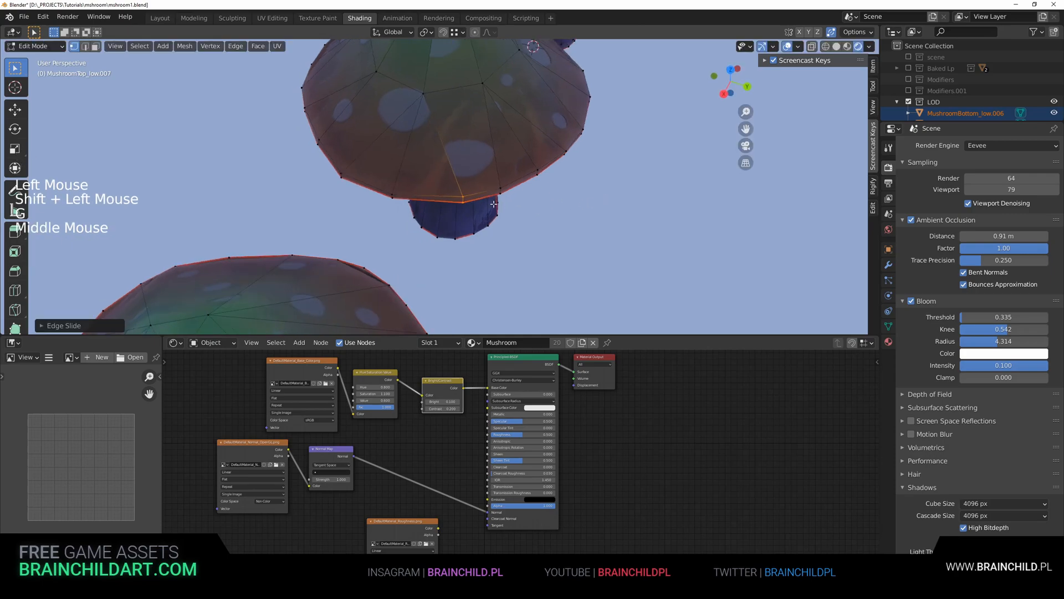
key("ctrl+z")
scroll(486, 203, "up", 1)
key("Delete")
left_click(477, 252)
middle_click_drag(479, 249, 438, 199)
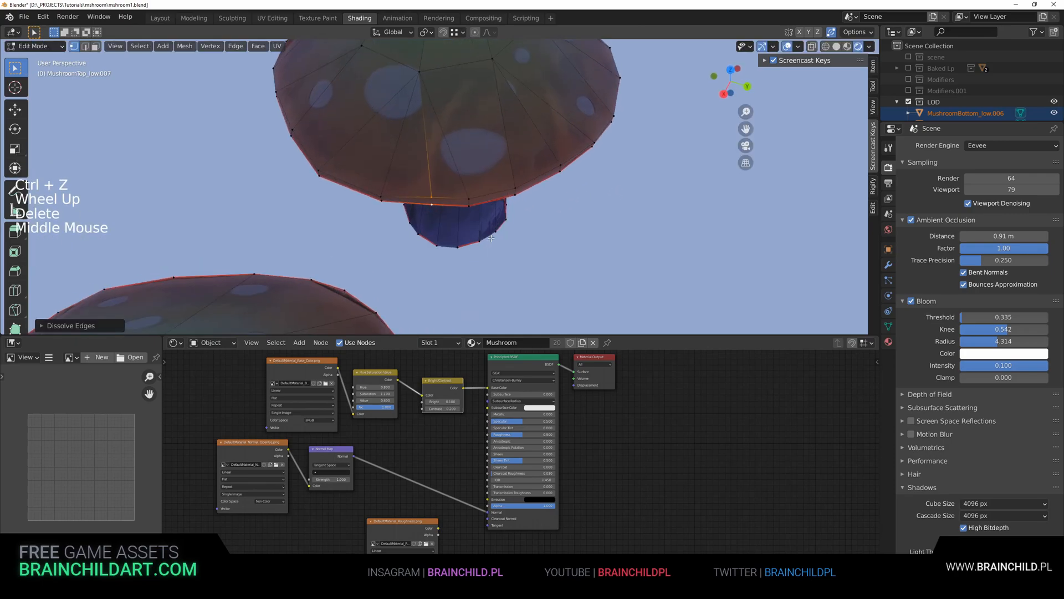
Try to slide and dissolve the leftover vertex just above the cap's rim.
left_click(435, 197)
key("g")
key("g")
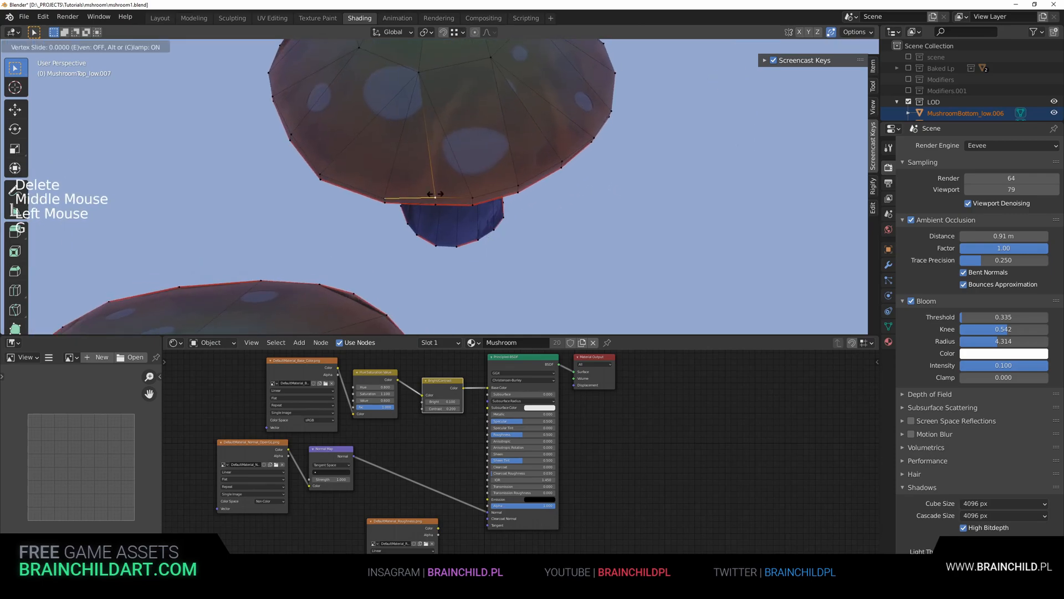
key("Delete")
left_click(436, 199)
key("ctrl+z")
Dissolve the selected surplus edges between the cap's rim and its underside.
left_click(429, 155, "shift")
middle_click_drag(432, 153, 432, 44)
middle_click_drag(433, 355, 430, 408, "shift")
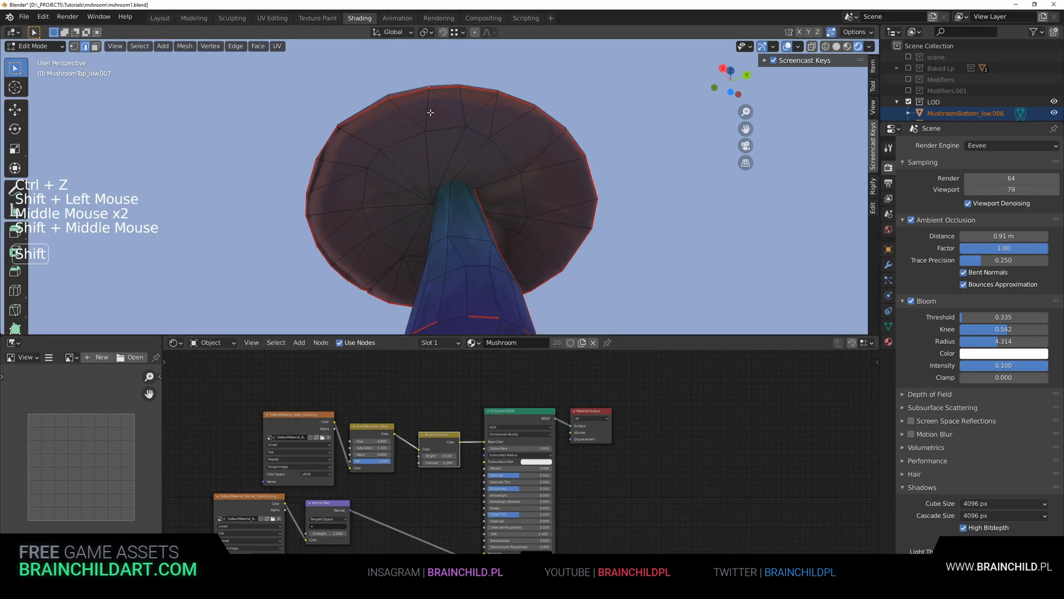
middle_click_drag(431, 113, 440, 261)
key("Delete")
left_click(444, 252)
Dissolve the intermediate edge ring on the underside of the second-highest-detail mushroom's cap.
scroll(440, 258, "up", 2)
middle_click_drag(440, 257, 442, 183)
key("1")
left_click(392, 64)
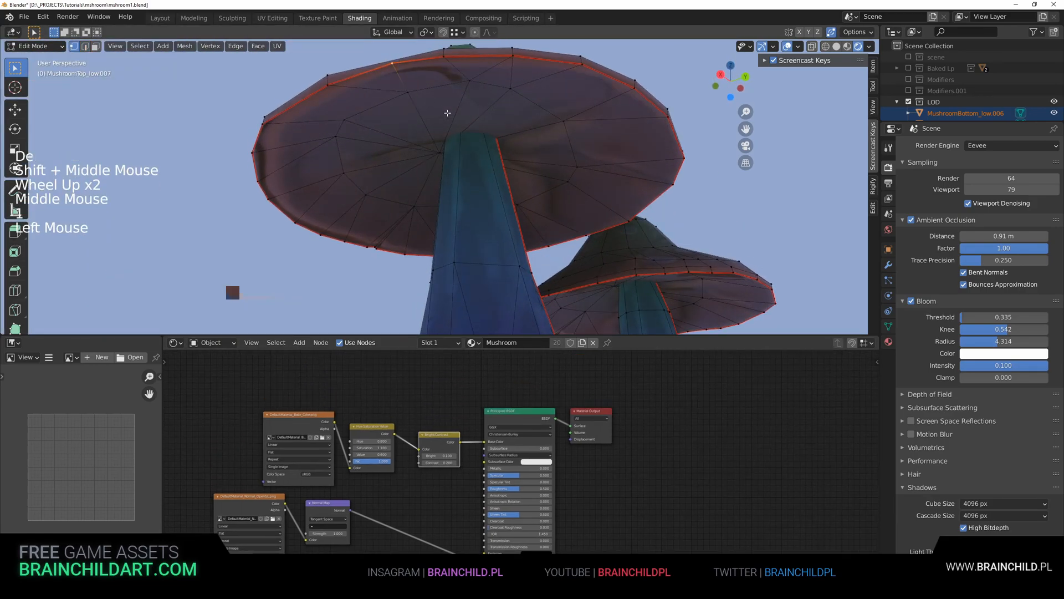
middle_click_drag(366, 152, 387, 126)
scroll(393, 143, "down", 1)
left_click(535, 216, "alt+shift")
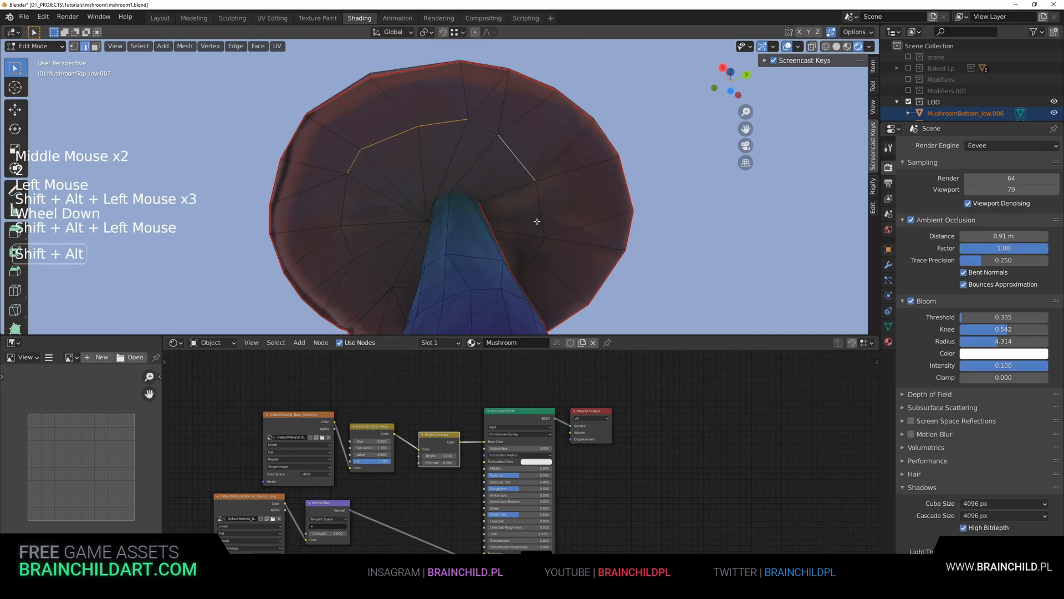
middle_click_drag(490, 174, 471, 140, "shift")
left_click(334, 183, "alt+shift")
middle_click_drag(422, 251, 388, 263)
left_click(561, 157, "ctrl")
middle_click_drag(543, 173, 515, 141)
key("Delete")
Slide two leftover vertices on the cap's underside along their edges toward the rim.
key("1")
left_click(591, 169)
key("g")
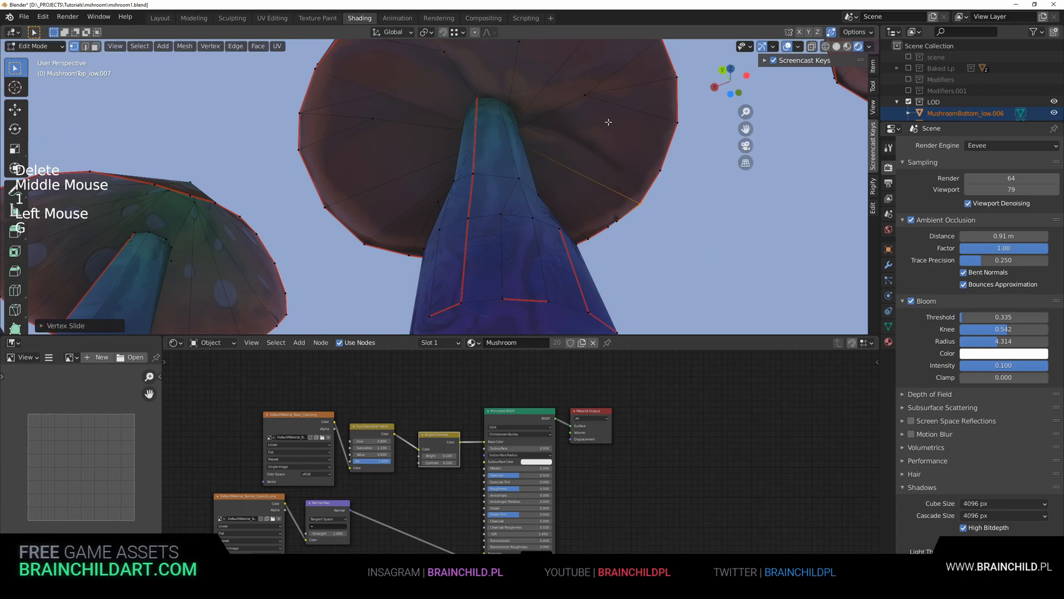
left_click(586, 97)
key("g")
key("g")
left_click(622, 102)
Slide two more vertices on the underside of the second mushroom's cap along their edges toward the rim.
scroll(554, 97, "down", 1)
left_click(443, 75)
key("g")
key("g")
scroll(507, 80, "down", 2)
key("g")
key("g")
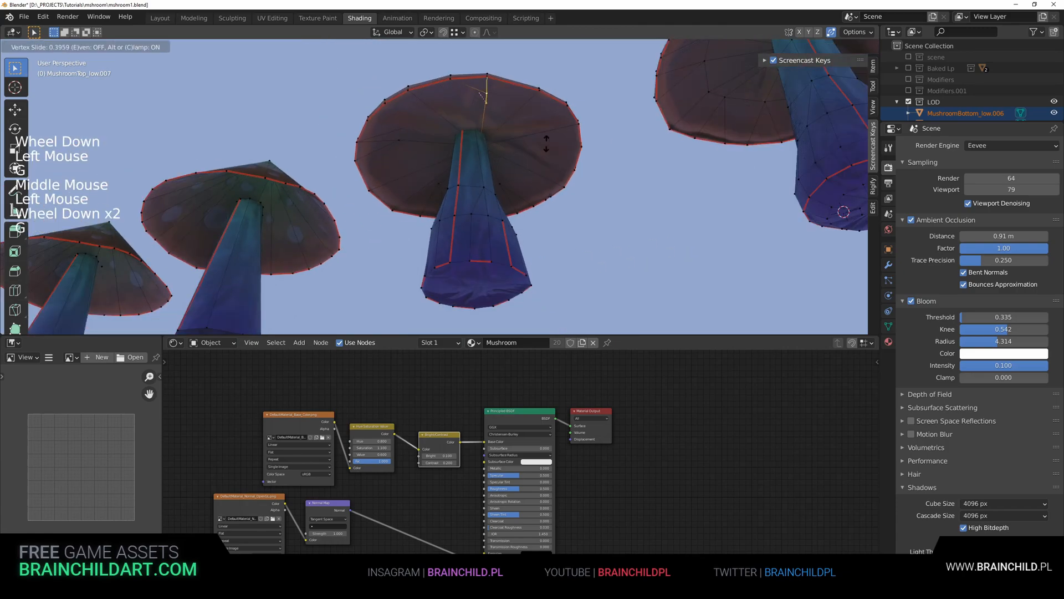
Slide the remaining inner vertices around the cap's underside outward along their edges.
middle_click_drag(411, 131, 408, 148)
mouse_move(400, 194)
middle_mouse_down()
mouse_move(401, 183)
mouse_move(383, 203)
middle_mouse_up()
left_click(401, 180)
key("g")
key("g")
middle_click_drag(488, 183, 427, 174)
left_click(525, 114)
key("g")
key("g")
left_click(597, 112)
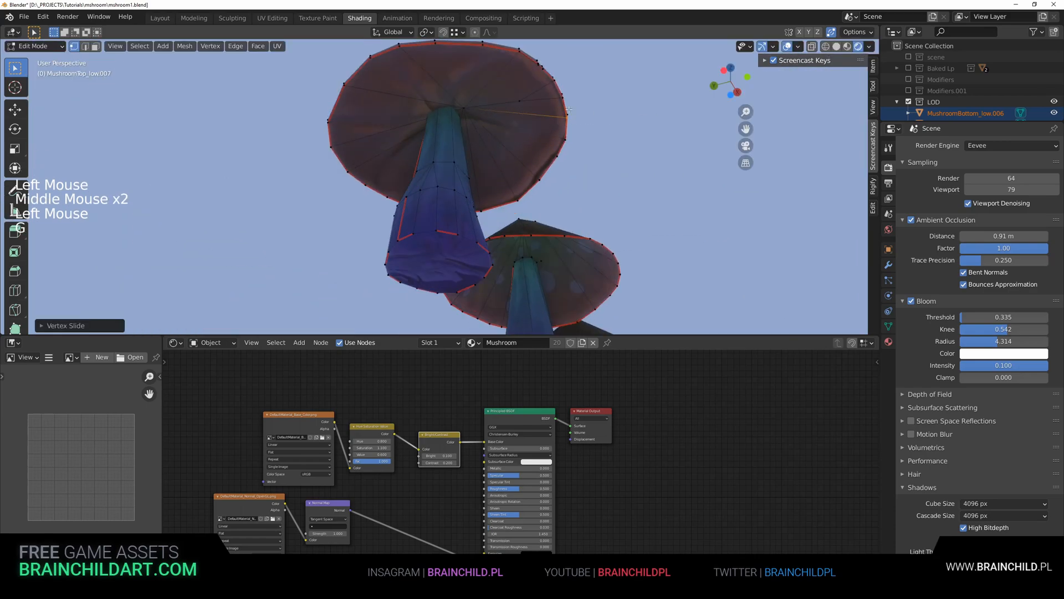
Select the short edge at the front of the cap's rim and slide it along the adjacent edges.
middle_click_drag(575, 102, 433, 193)
scroll(433, 192, "up", 2)
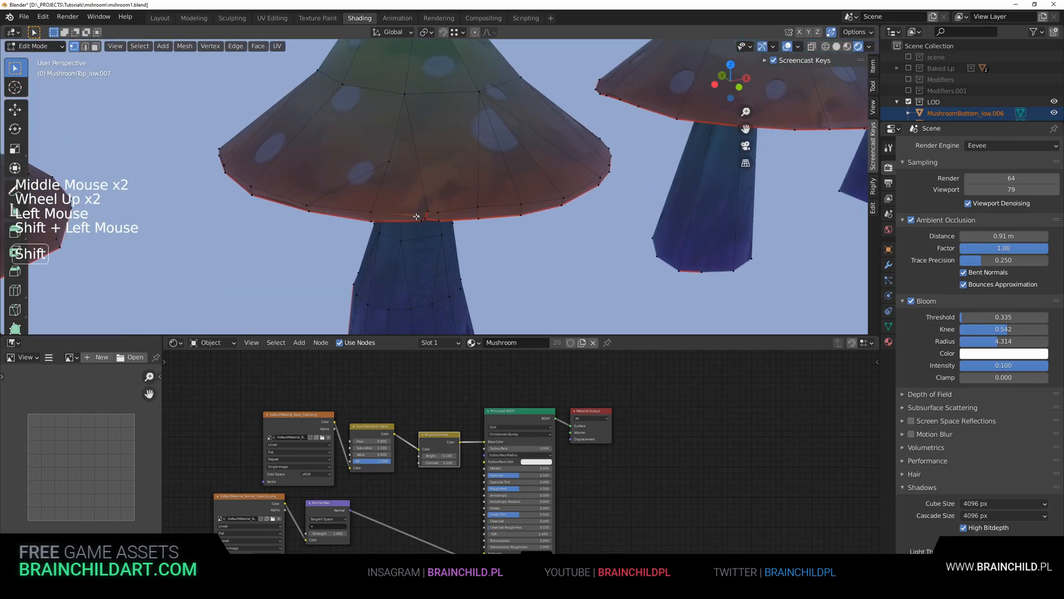
left_click(417, 216, "shift")
left_click(417, 216, "shift")
scroll(445, 228, "up", 1)
left_click(622, 231)
key("Tab")
scroll(471, 269, "down", 6)
key("Tab")
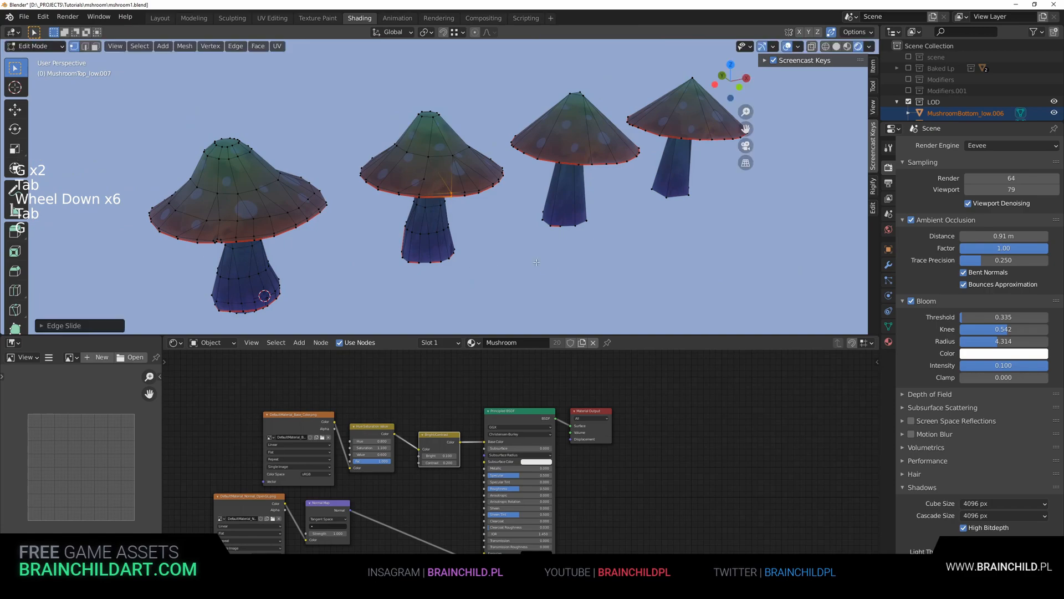
key("g")
Undo the last slide edits at the front of the cap's rim.
middle_click_drag(546, 269, 432, 205)
scroll(421, 203, "up", 3)
left_click(413, 201)
middle_click_drag(372, 233, 441, 236)
left_click(388, 208)
key("ctrl+z")
key("ctrl+z")
key("ctrl+z")
key("ctrl+z")
key("ctrl+z")
key("ctrl+z")
key("Tab")
scroll(463, 228, "down", 3)
key("Tab")
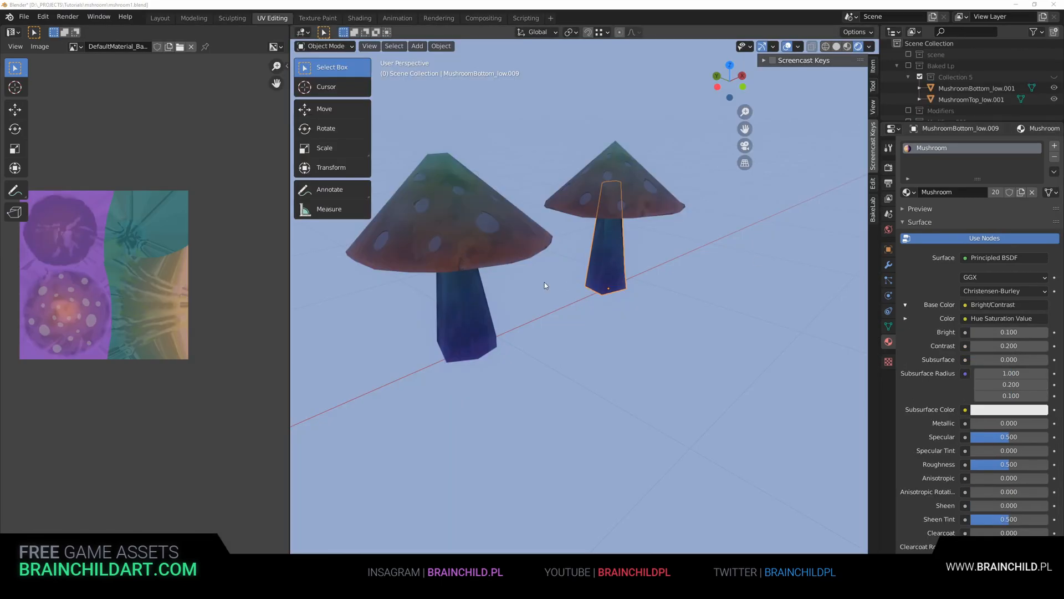
Unwrap the lowest-detail mushroom's stem again and rotate all its UVs by 90 degrees.
key("Tab")
scroll(640, 275, "up", 5)
key("Tab")
scroll(638, 288, "down", 5)
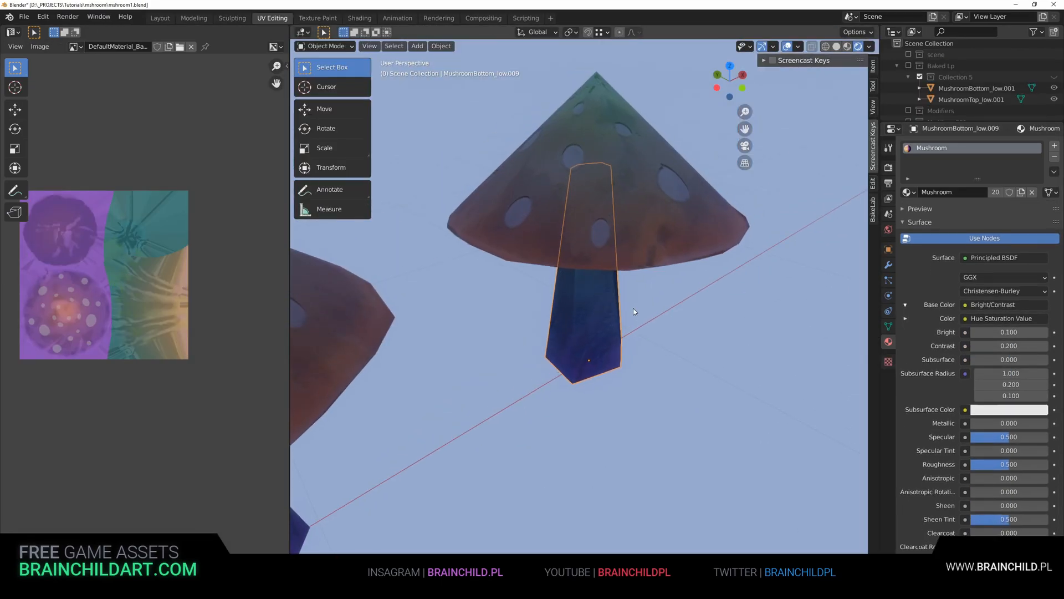
middle_click_drag(633, 311, 635, 293)
key("Tab")
key("u")
left_click(738, 217)
type("ar90")
left_click(125, 310)
Scale the stem's UV island and move it over the stem area of the texture.
key("s")
left_click(138, 316)
key("g")
left_click(198, 341)
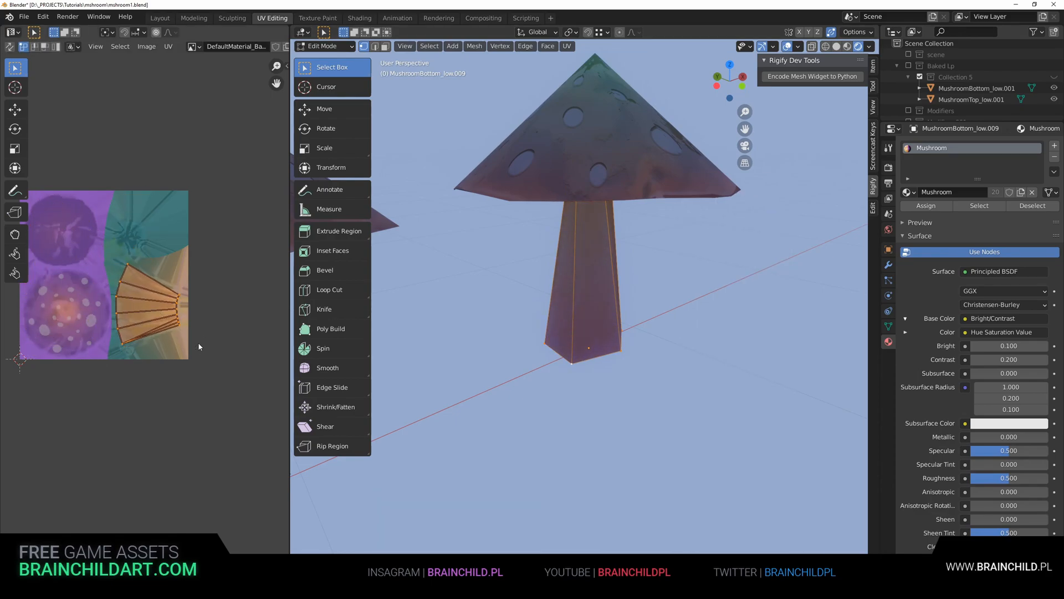
Fine-tune the position and size of the stem's UV island within the stem texture.
scroll(158, 332, "up", 4)
key("g")
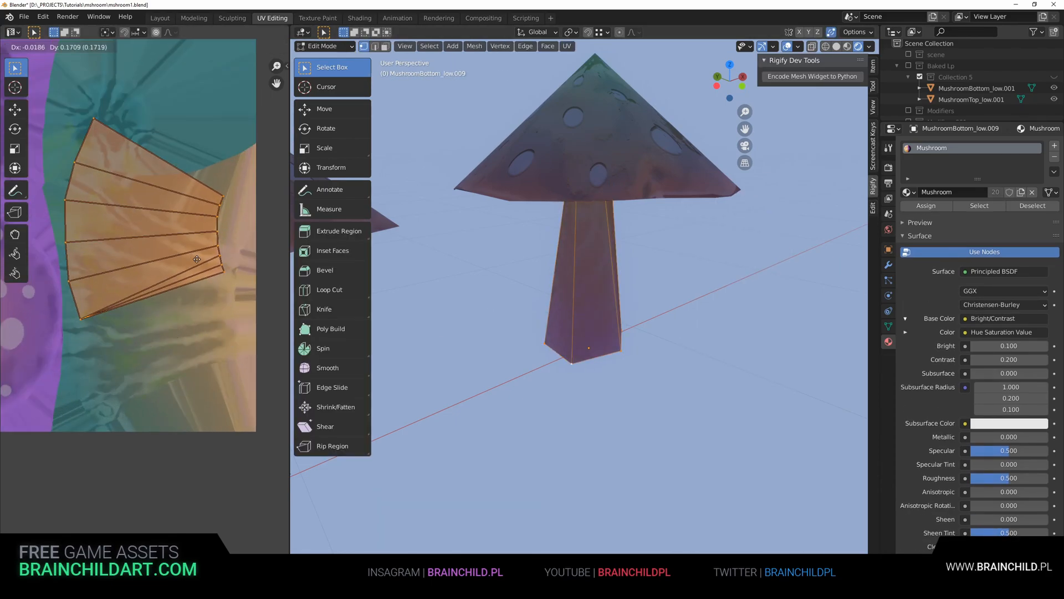
right_click(151, 258)
key("g")
left_click(194, 318)
key("s")
left_click(240, 327)
key("g")
left_click(236, 319)
key("Tab")
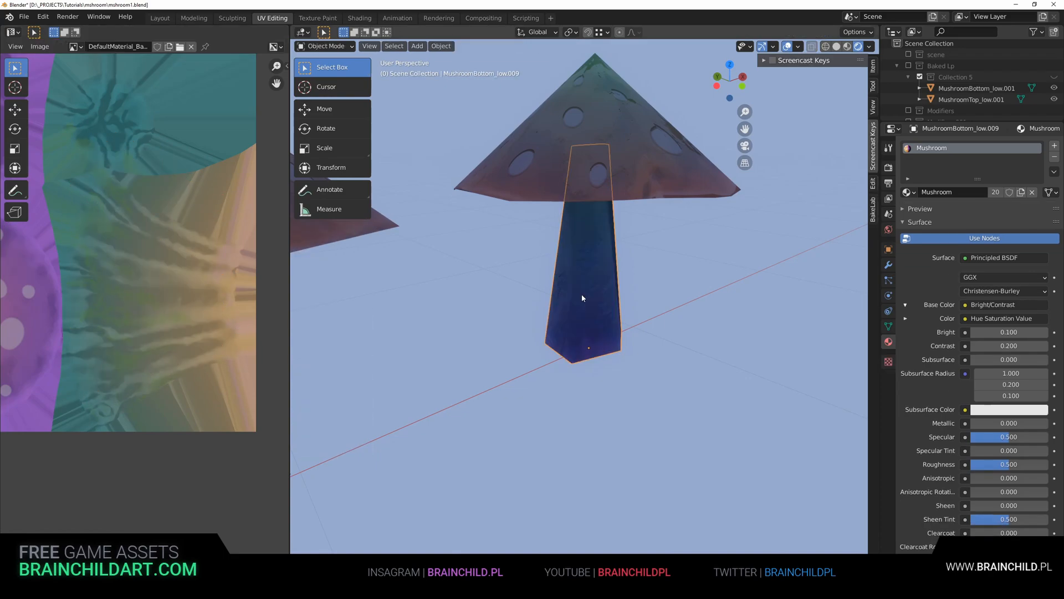
Dissolve the edge loop next to the rim of the second-highest-detail mushroom's cap.
scroll(587, 321, "down", 8)
middle_click_drag(591, 309, 581, 239)
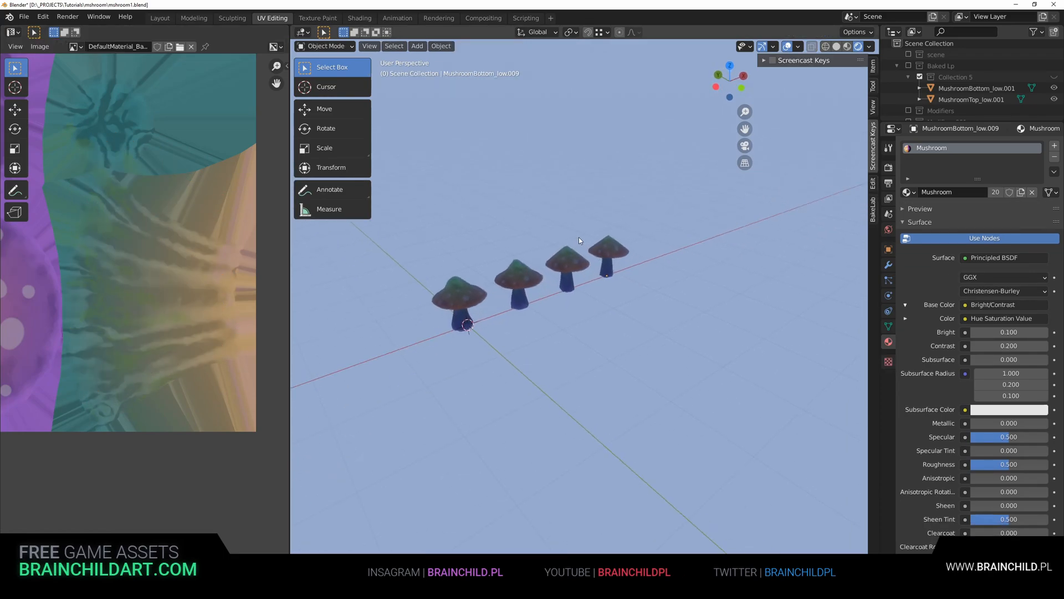
key("Tab")
scroll(615, 337, "up", 4)
scroll(588, 312, "down", 2)
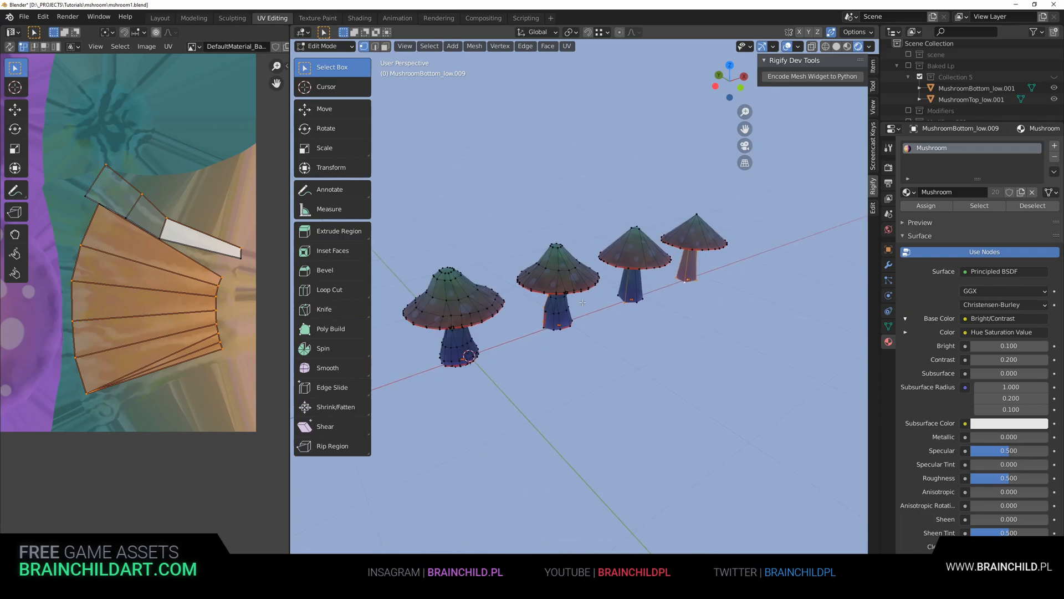
scroll(583, 302, "up", 3)
key("2")
left_click(555, 280)
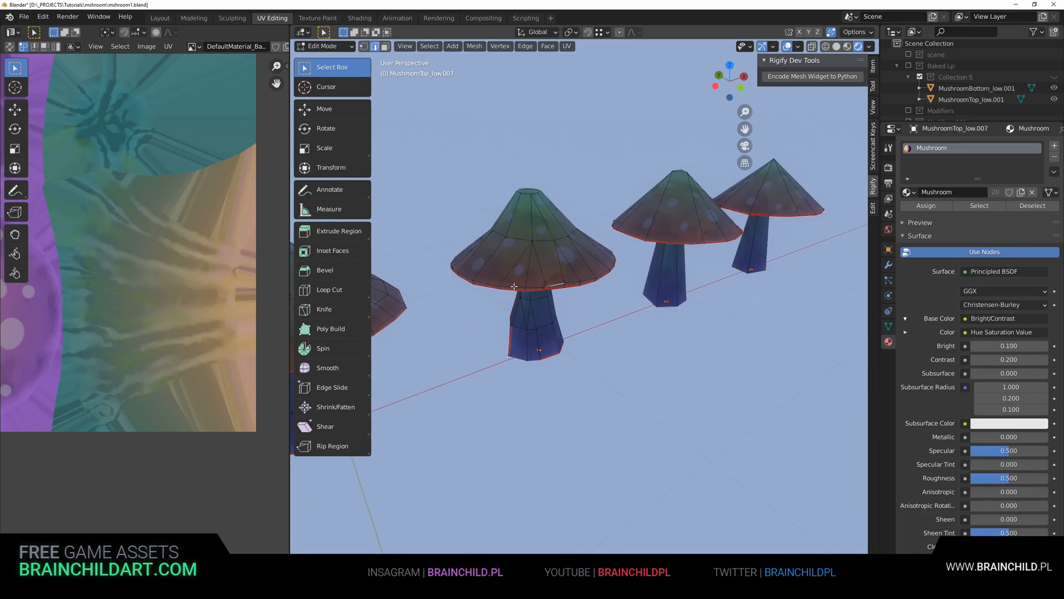
middle_click_drag(599, 273, 560, 377)
key("x")
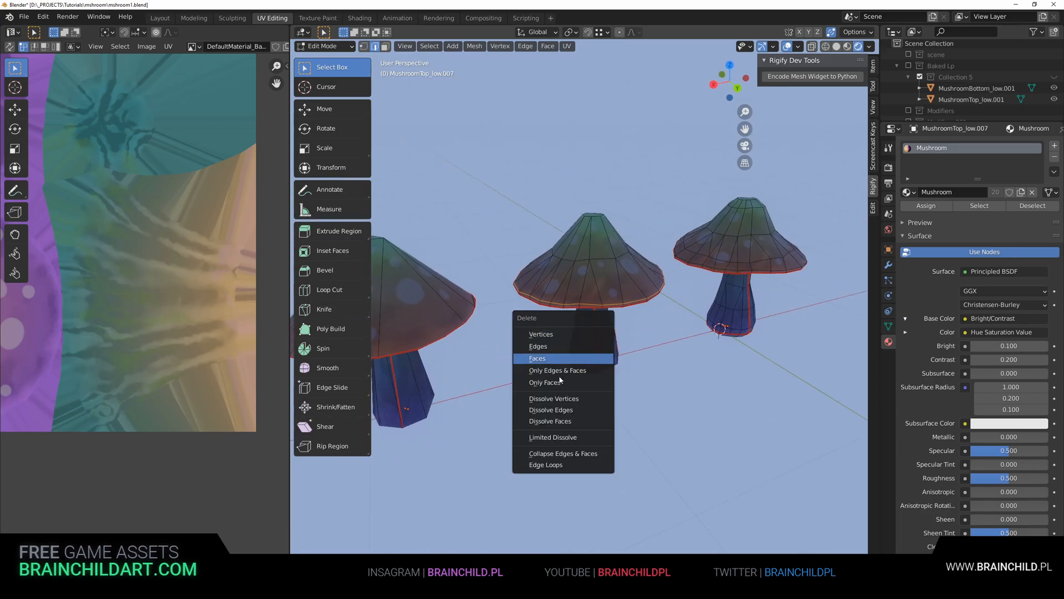
left_click(564, 415)
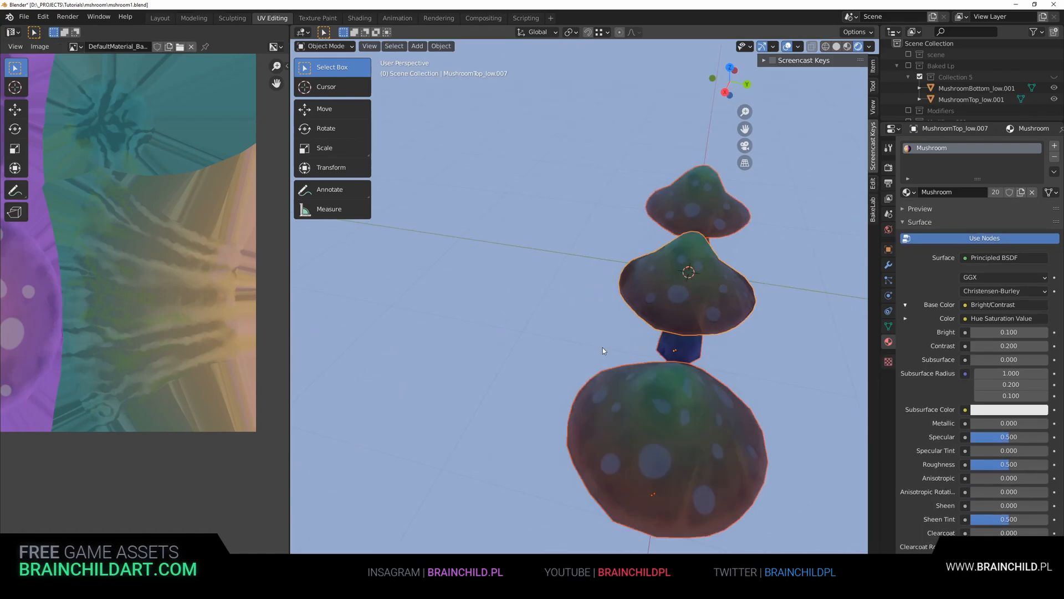
Move the selected edges of the second mushroom's cap vertically along the Z axis.
middle_click_drag(603, 347, 700, 298)
scroll(665, 297, "down", 3)
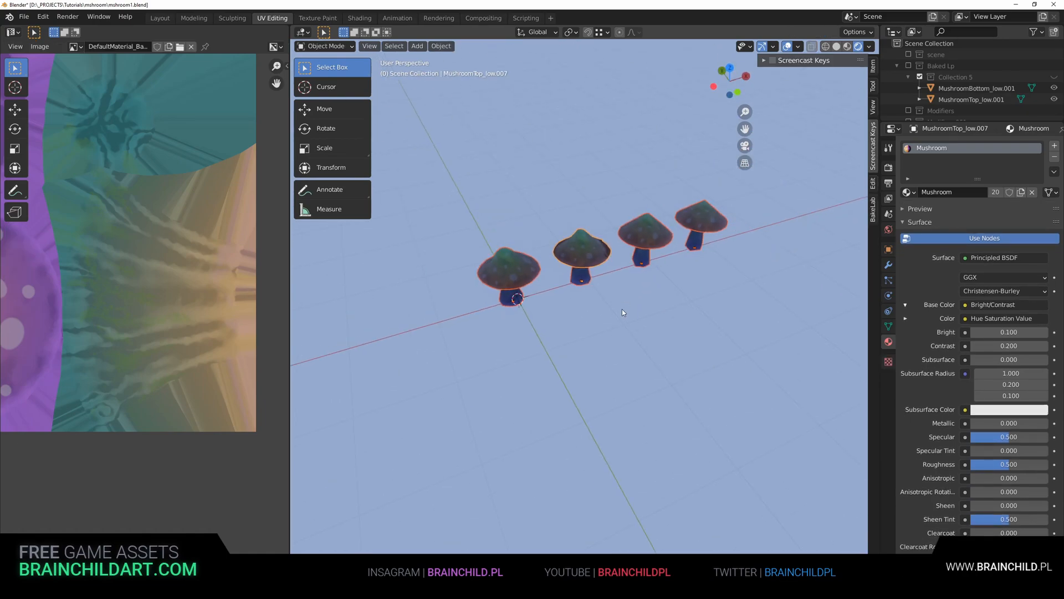
scroll(627, 293, "up", 2)
scroll(626, 293, "up", 5)
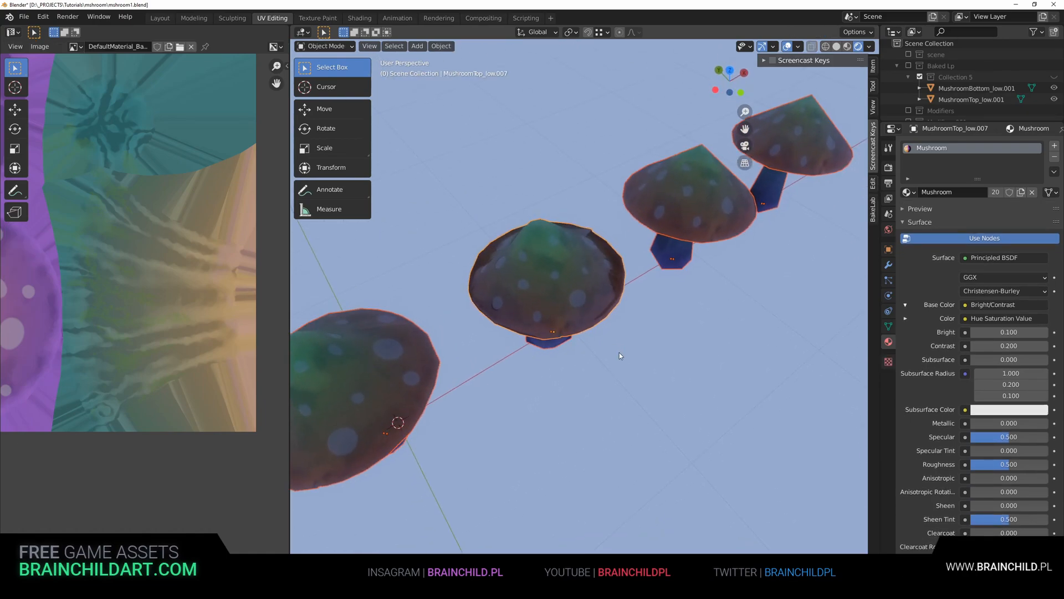
key("Tab")
middle_click_drag(600, 284, 588, 456)
key("g")
key("z")
right_click(582, 395)
scroll(582, 394, "down", 3)
key("g")
key("z")
left_click(586, 442)
Refine the height of the same cap edges along Z after checking the mushroom from a distance.
key("Tab")
scroll(590, 420, "down", 6)
middle_click_drag(590, 421, 541, 321)
scroll(588, 396, "up", 4)
key("Tab")
key("g")
key("z")
left_click(559, 334)
key("Tab")
scroll(546, 316, "up", 4)
key("Tab")
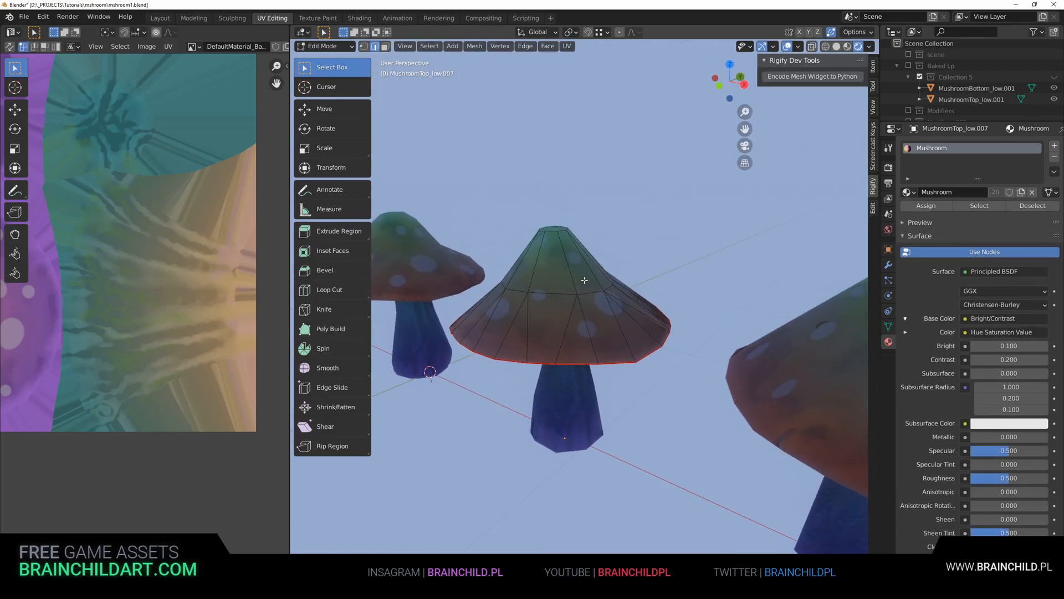
Try to scale the edge loop around the middle of the cap and shift it vertically.
left_click(514, 286, "ctrl")
middle_click_drag(515, 286, 593, 310)
middle_click_drag(706, 358, 643, 337)
key("s")
left_click(670, 358)
key("g")
key("z")
right_click(670, 389)
middle_click_drag(532, 338, 641, 354)
key("ctrl+z")
Slide two individual vertices near the edge of the cap along their connecting edges.
middle_click_drag(495, 360, 601, 334, "shift")
key("1")
left_click(624, 326)
key("g")
key("g")
left_click(630, 322)
left_click(669, 311)
key("g")
key("g")
left_click(677, 316)
Slide another leftover vertex of the cap fully along its edge to the neighbouring vertex.
middle_click_drag(704, 394, 524, 316)
scroll(523, 316, "up", 3)
left_click(530, 233)
key("g")
key("g")
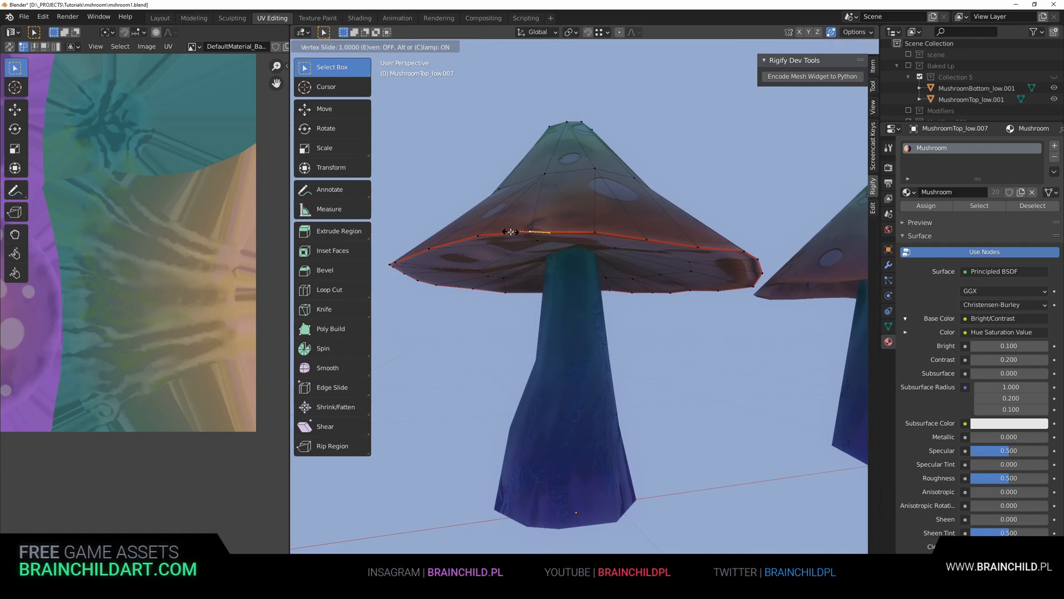
left_click(509, 232)
middle_click_drag(508, 232, 548, 198)
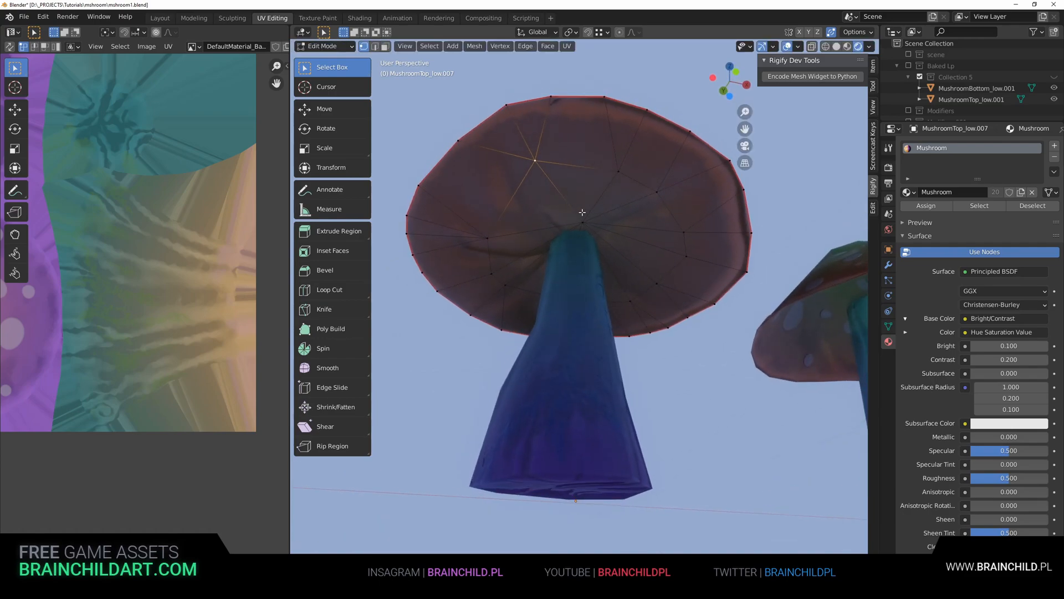
Slide three vertices on the underside of the cap along their connecting edges.
scroll(577, 209, "down", 1)
key("g")
key("g")
left_click(601, 199)
left_click(642, 214)
key("g")
key("g")
left_click(669, 263)
left_click(503, 277)
key("g")
key("g")
left_click(504, 299)
Adjust the last slid vertex once more along its edge, and slide another underside vertex close to the stem.
middle_click_drag(504, 300, 546, 269)
key("g")
key("g")
left_click(577, 311)
middle_click_drag(577, 311, 637, 341)
left_click(549, 291)
key("g")
key("g")
left_click(570, 294)
Examine the simplified cap from a distance with and without its mesh edges shown.
middle_click_drag(571, 294, 604, 252)
key("Tab")
key("Tab")
scroll(630, 352, "down", 4)
key("Tab")
scroll(624, 334, "down", 2)
scroll(624, 334, "up", 4)
scroll(630, 315, "down", 2)
scroll(616, 294, "up", 3)
Slide one more vertex on the underside of the second mushroom's cap along its edge.
left_click(602, 317)
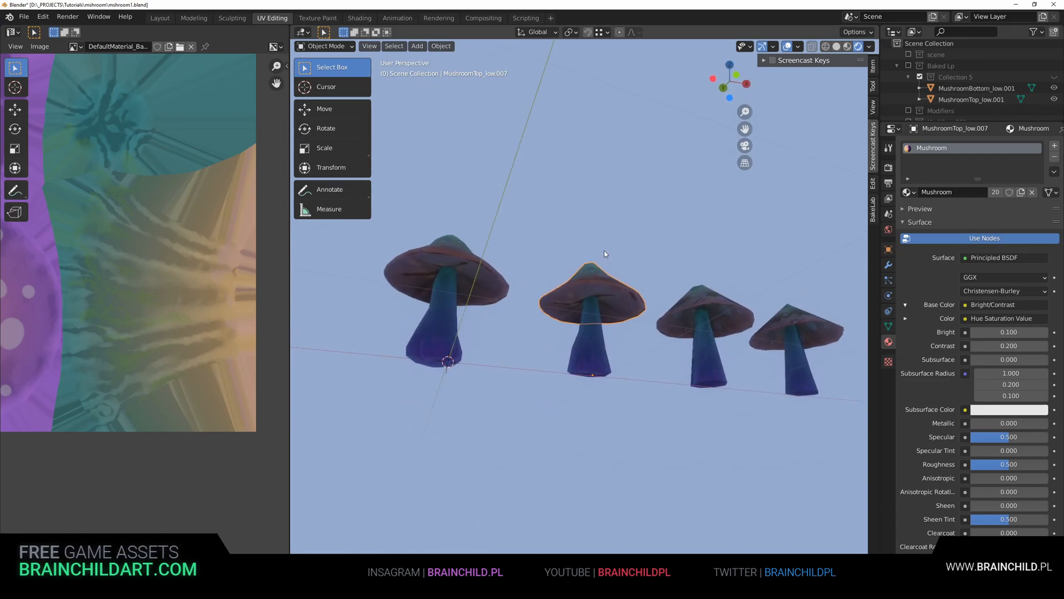
key("Tab")
scroll(605, 266, "up", 4)
left_click(604, 261)
key("g")
key("g")
left_click(574, 270)
left_click(595, 281)
key("g")
key("g")
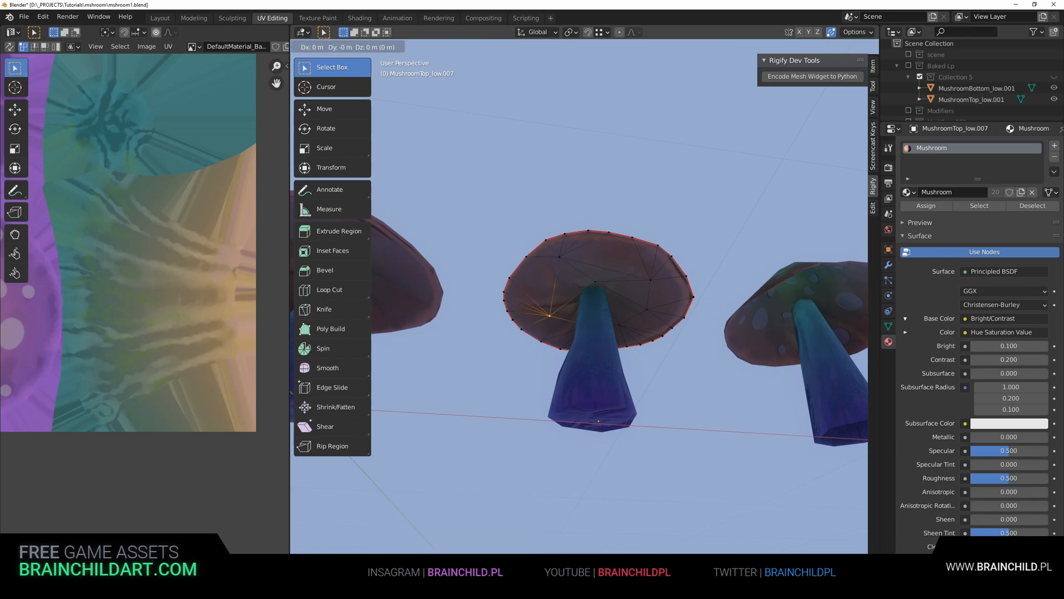
right_click(589, 282)
middle_click_drag(598, 283, 636, 308)
Compare the second mushroom's cap shape and shading with the neighbouring lower-poly copy from near and far.
key("Tab")
left_click(760, 307)
middle_click_drag(759, 307, 790, 369)
left_click(790, 368)
scroll(721, 368, "down", 7)
scroll(670, 368, "up", 3)
middle_click_drag(670, 368, 689, 386)
scroll(618, 315, "up", 4)
left_click(617, 314)
middle_click_drag(618, 315, 516, 304)
key("Tab")
middle_click_drag(654, 327, 618, 284)
scroll(615, 289, "up", 3)
scroll(701, 220, "up", 2)
mouse_move(688, 205)
middle_mouse_down()
mouse_move(700, 220)
mouse_move(646, 321)
mouse_move(689, 278)
middle_mouse_up()
key("Tab")
Select the edge loop around the rim of the second mushroom's cap in solid shading and mark it sharp.
key("z")
scroll(648, 227, "down", 5)
scroll(572, 322, "up", 4)
key("Tab")
key("3")
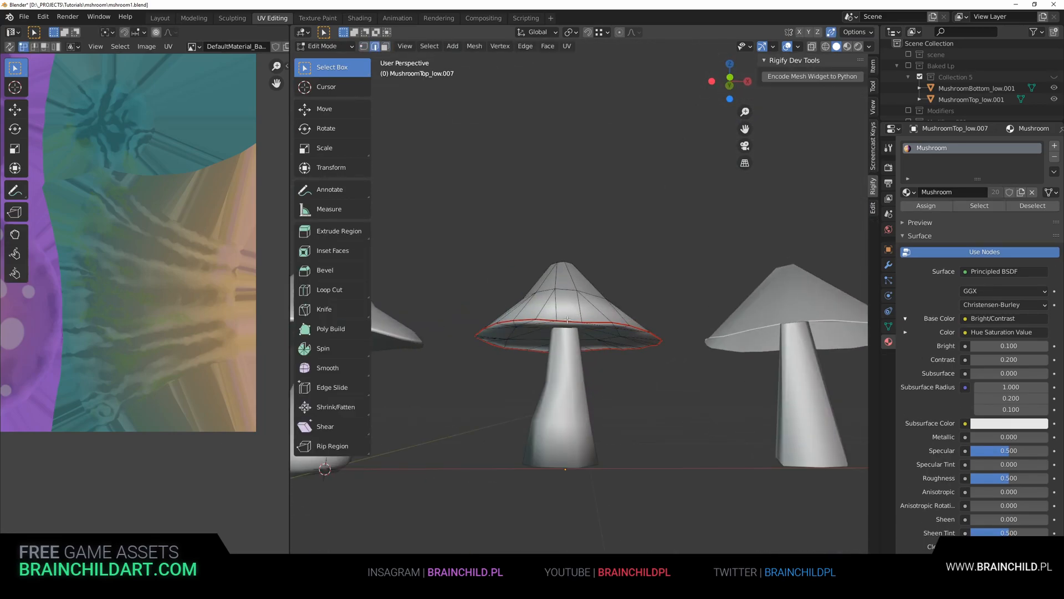
middle_click_drag(598, 322, 444, 328)
left_click(638, 334, "ctrl")
middle_click_drag(638, 334, 515, 338)
left_click(587, 347, "shift")
left_click(639, 328, "ctrl")
key("ctrl+e")
left_click(621, 493)
key("Tab")
Enable Auto Smooth in the normals settings of the second mushroom's cap.
middle_click_drag(670, 344, 574, 397)
scroll(582, 395, "down", 4)
left_click(889, 326)
left_click(912, 333)
middle_click_drag(776, 347, 684, 360)
left_click(964, 350)
scroll(687, 360, "up", 1)
scroll(532, 255, "down", 3)
middle_click_drag(541, 260, 548, 245)
Switch the viewport back to rendered shading, review the four mushroom copies and save the file.
left_click(858, 47)
mouse_move(628, 194)
middle_mouse_down()
mouse_move(618, 238)
mouse_move(596, 254)
mouse_move(651, 256)
mouse_move(649, 217)
mouse_move(696, 244)
mouse_move(627, 234)
mouse_move(750, 249)
mouse_move(678, 260)
mouse_move(717, 264)
mouse_move(668, 268)
mouse_move(577, 309)
mouse_move(602, 317)
mouse_move(516, 307)
middle_mouse_up()
scroll(618, 239, "up", 4)
key("ctrl+s")
scroll(596, 254, "up", 2)
scroll(612, 300, "down", 2)
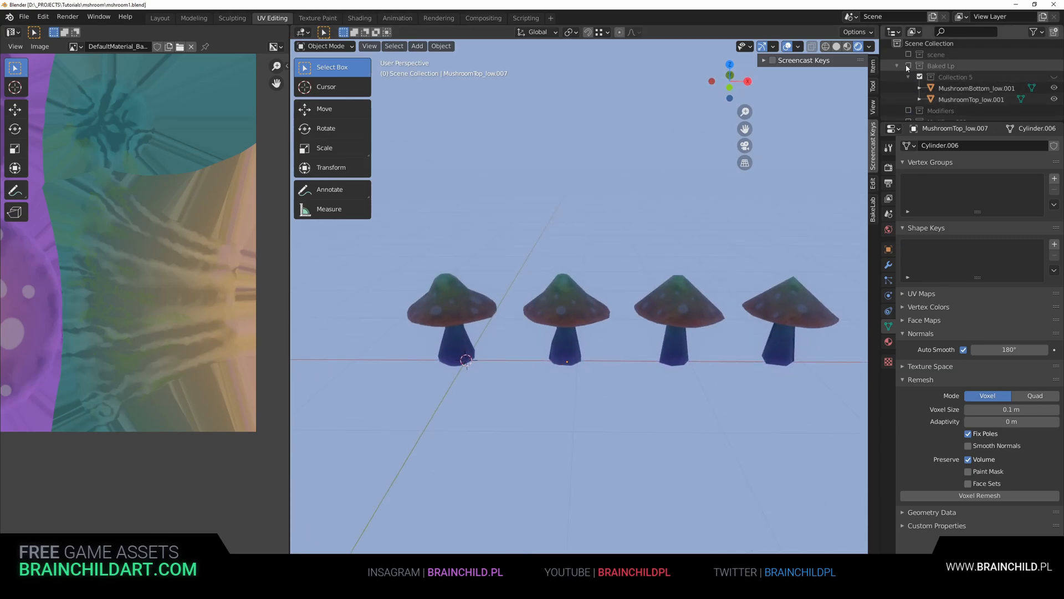
Exclude the LOD collection from the view layer and make the scene and Baked Lp collections visible.
left_click(908, 100)
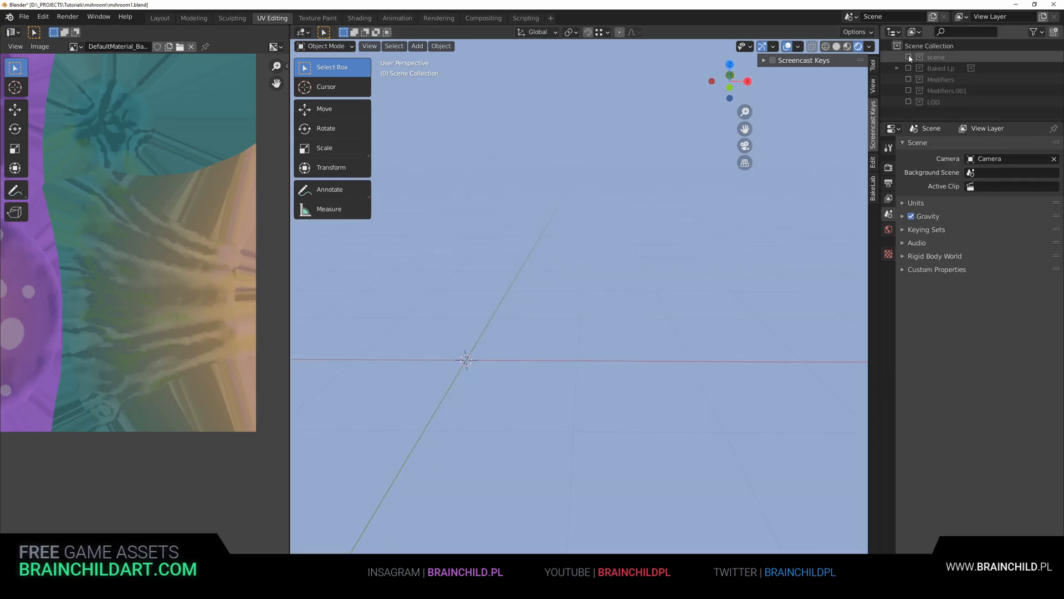
left_click(908, 57)
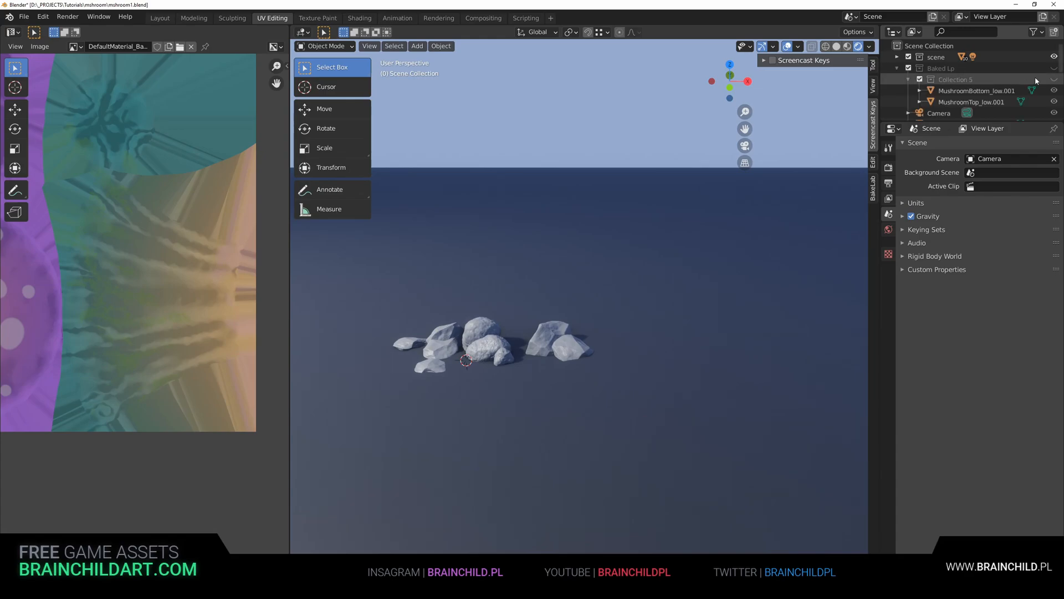
left_click(1054, 69)
left_click(897, 68)
Maximize the 3D viewport and frame the group of mushrooms and rocks.
scroll(555, 272, "up", 3)
middle_click_drag(554, 271, 684, 258, "shift")
key("ctrl+space")
middle_click_drag(595, 272, 617, 310, "shift")
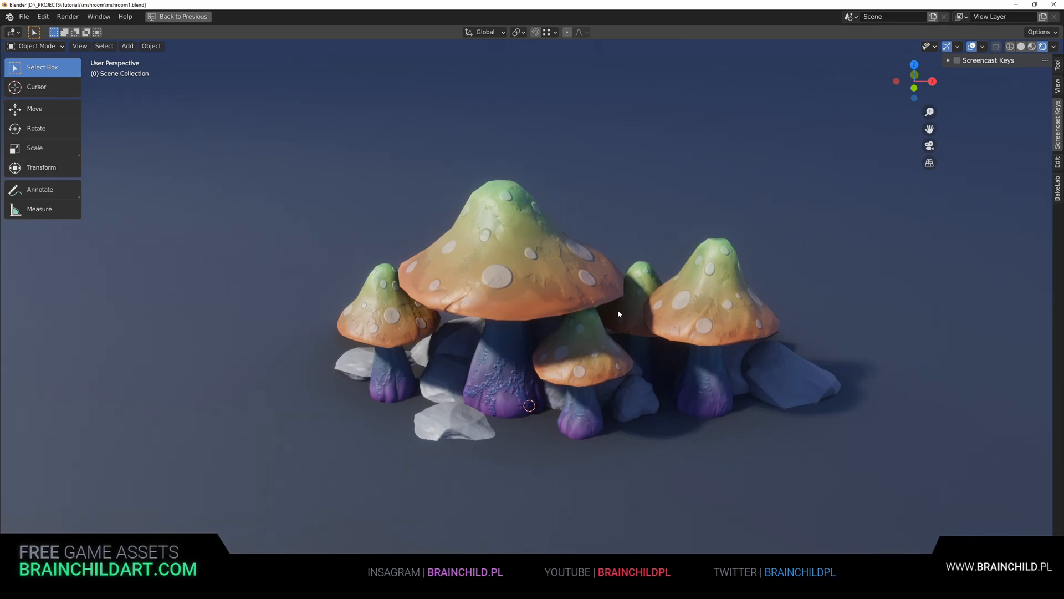